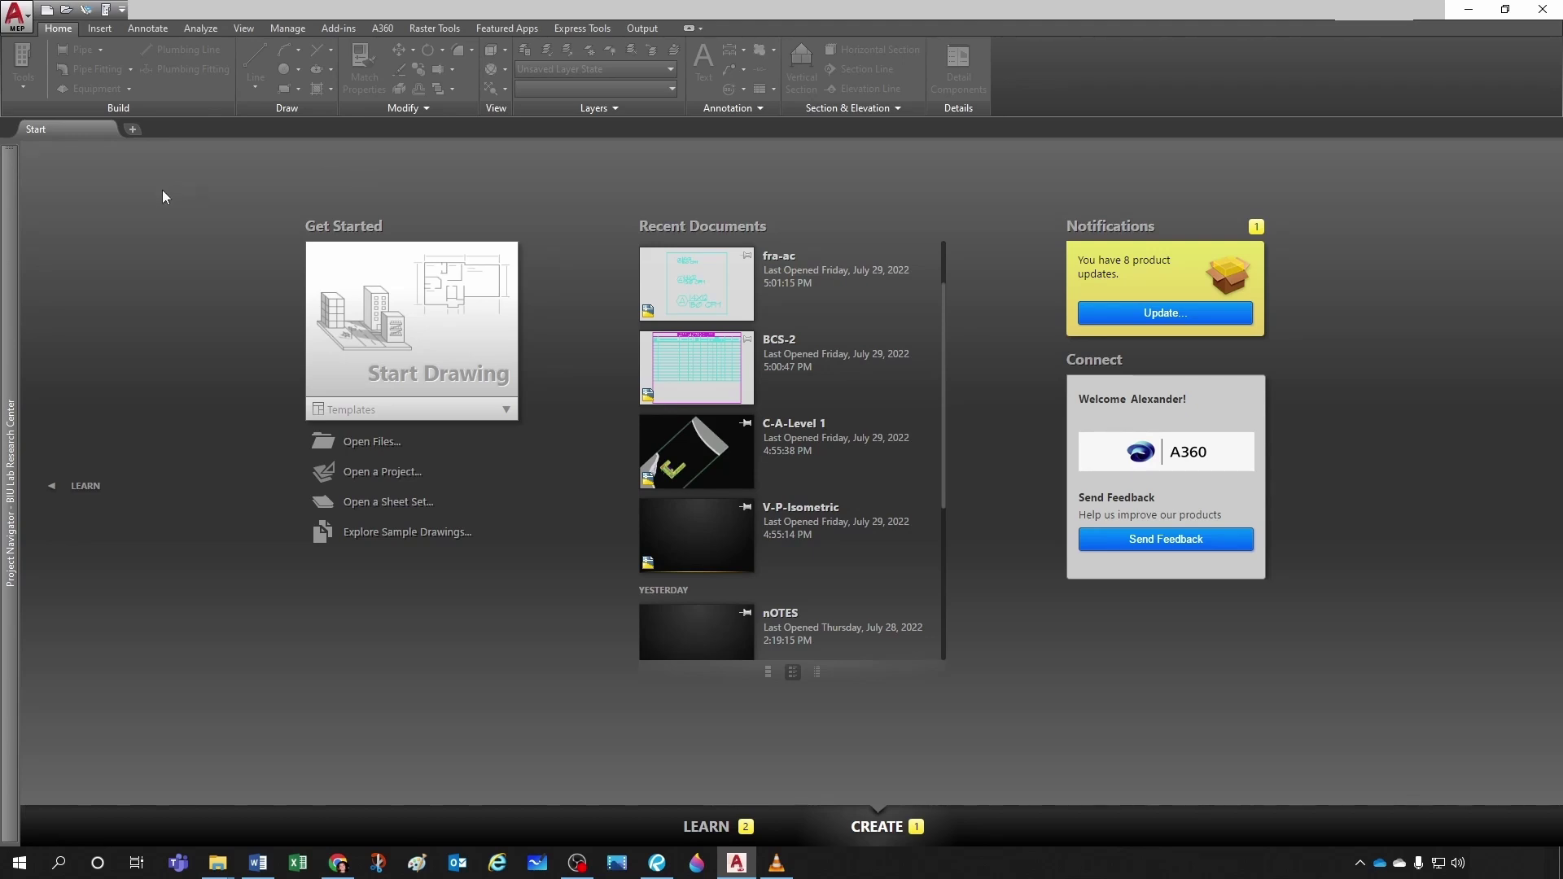
# Create a new drawing and review the BIU Lab Research Center project's details and levels in Project Navigator
pyautogui.click(50, 14)
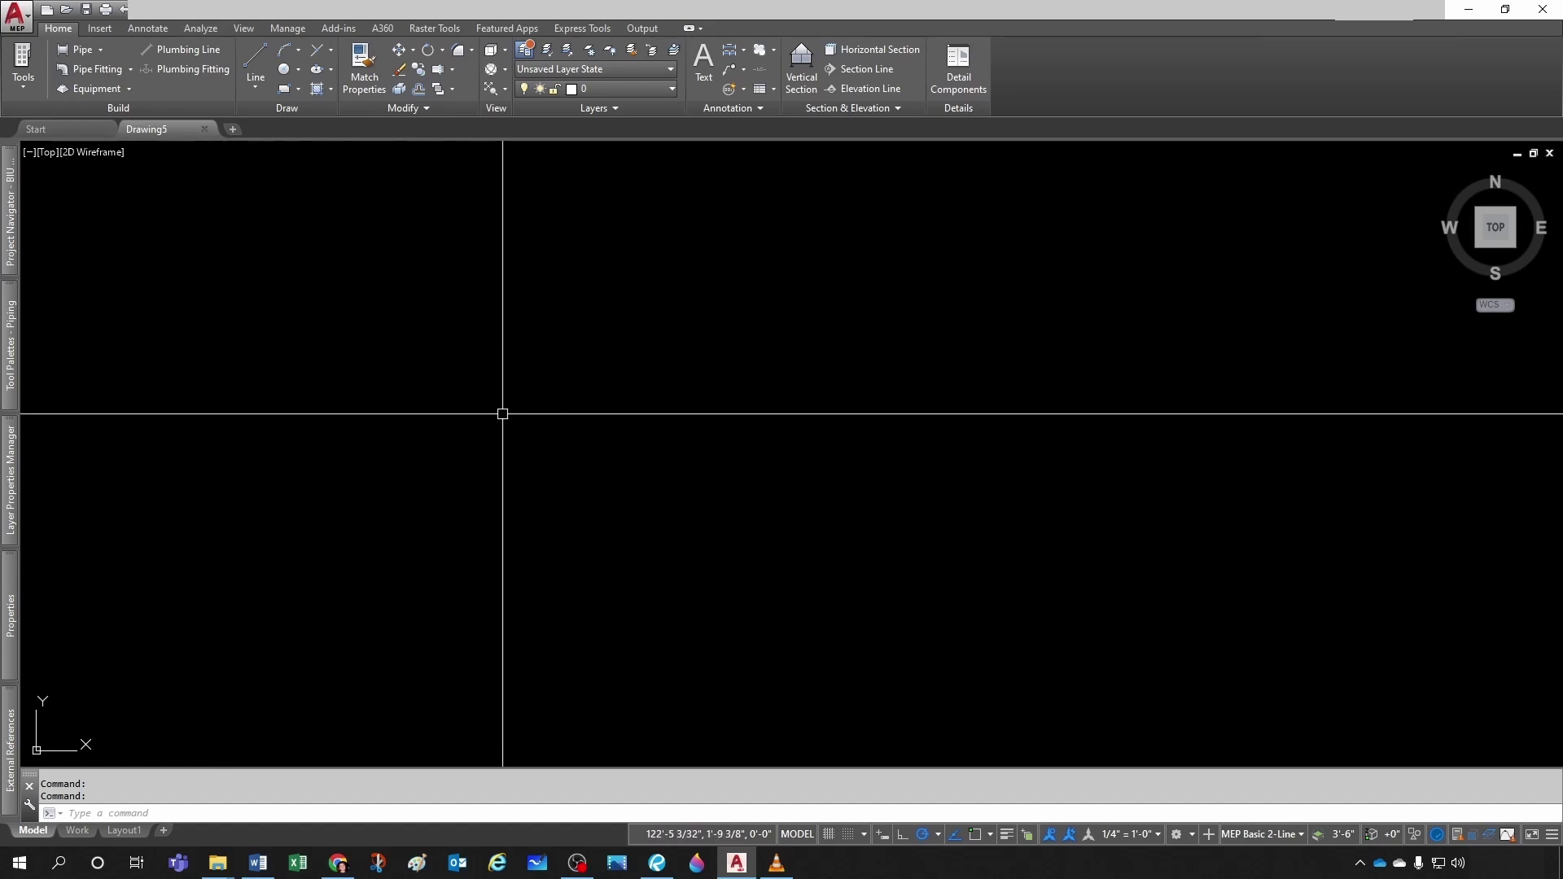
pyautogui.moveTo(16, 230)
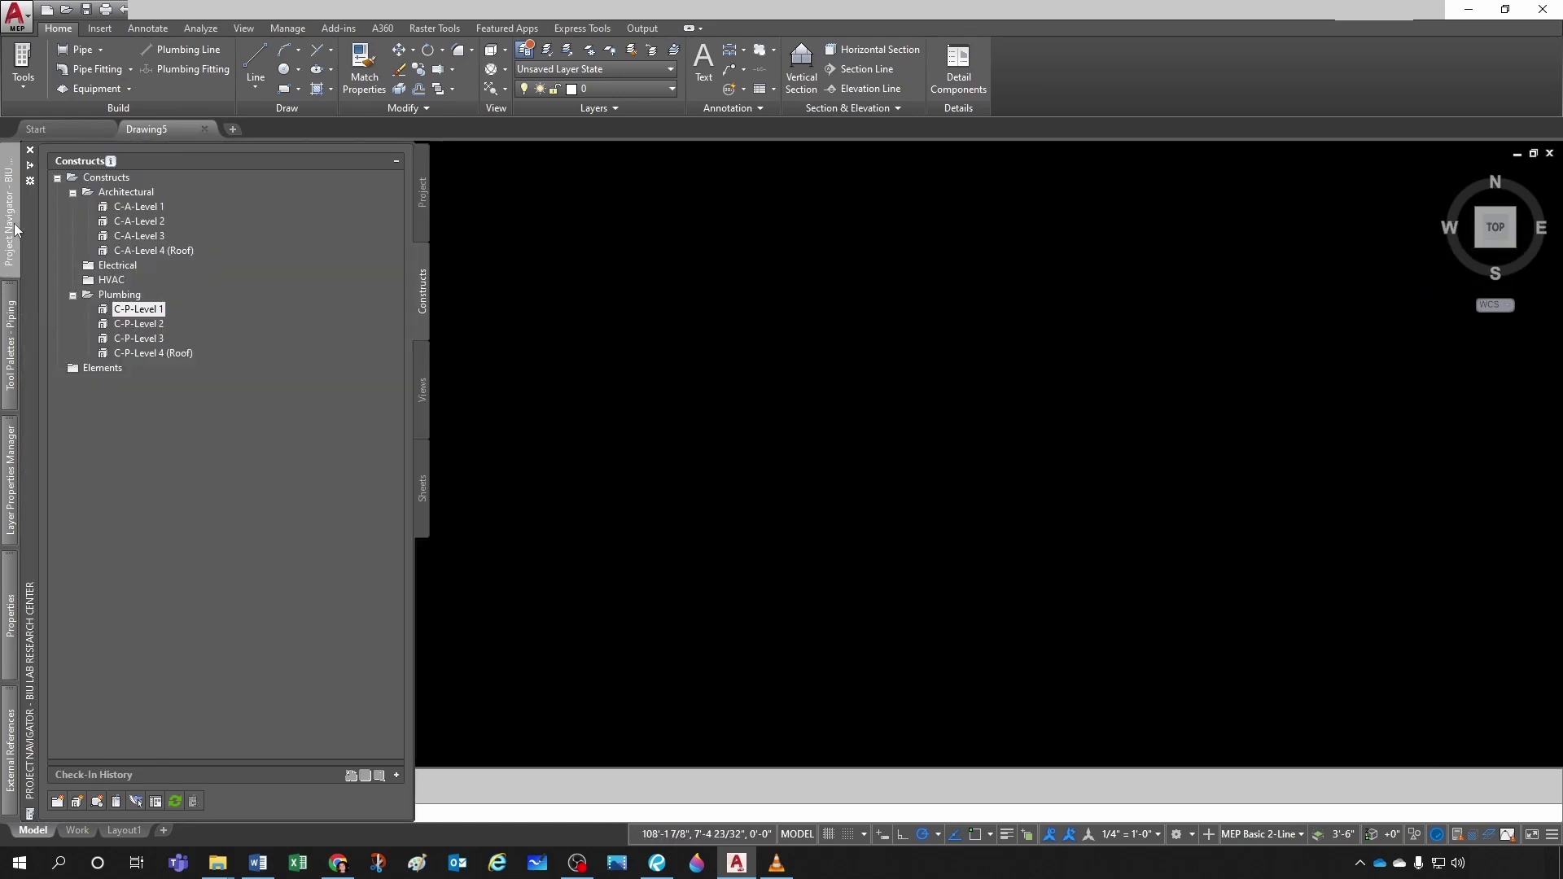
pyautogui.click(418, 213)
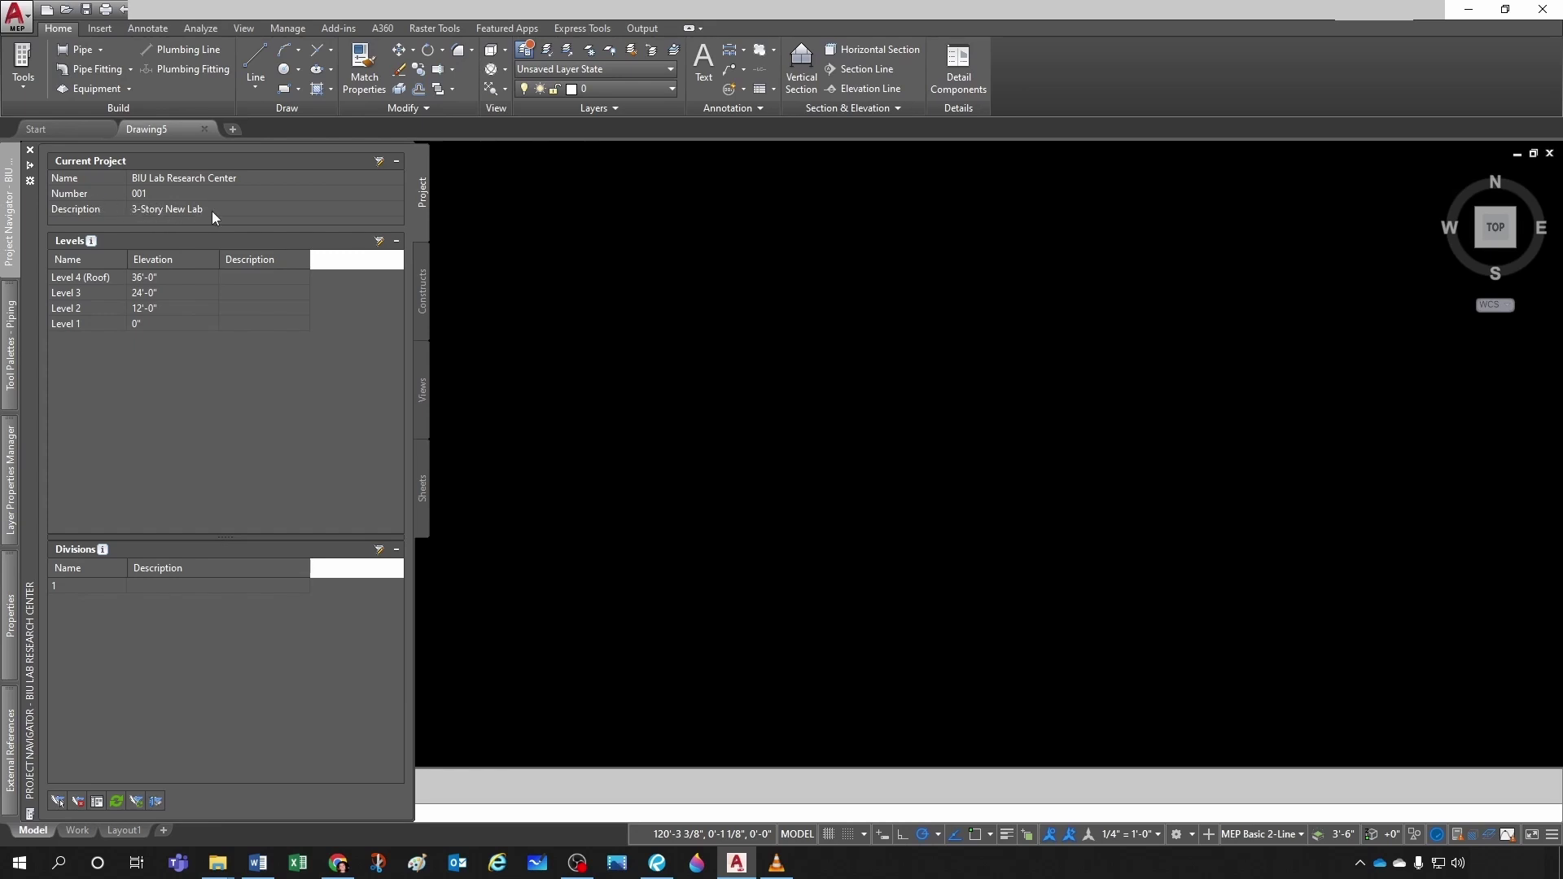
pyautogui.moveTo(86, 242)
# Open the architectural construct C-A-Level 1 from the project's constructs
pyautogui.click(421, 309)
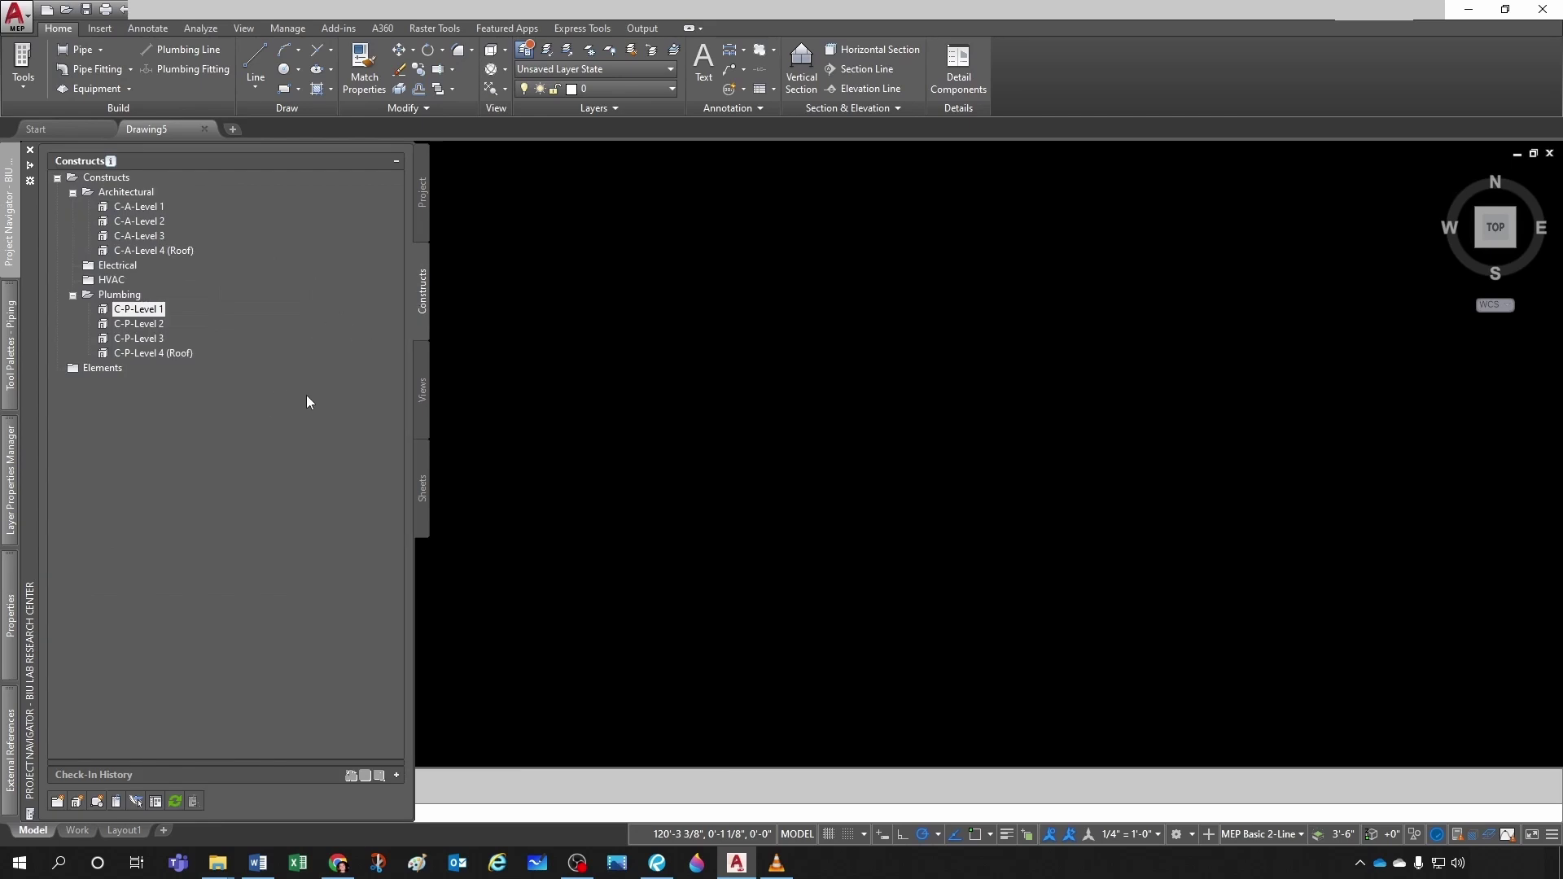
pyautogui.click(131, 206)
pyautogui.moveTo(151, 209)
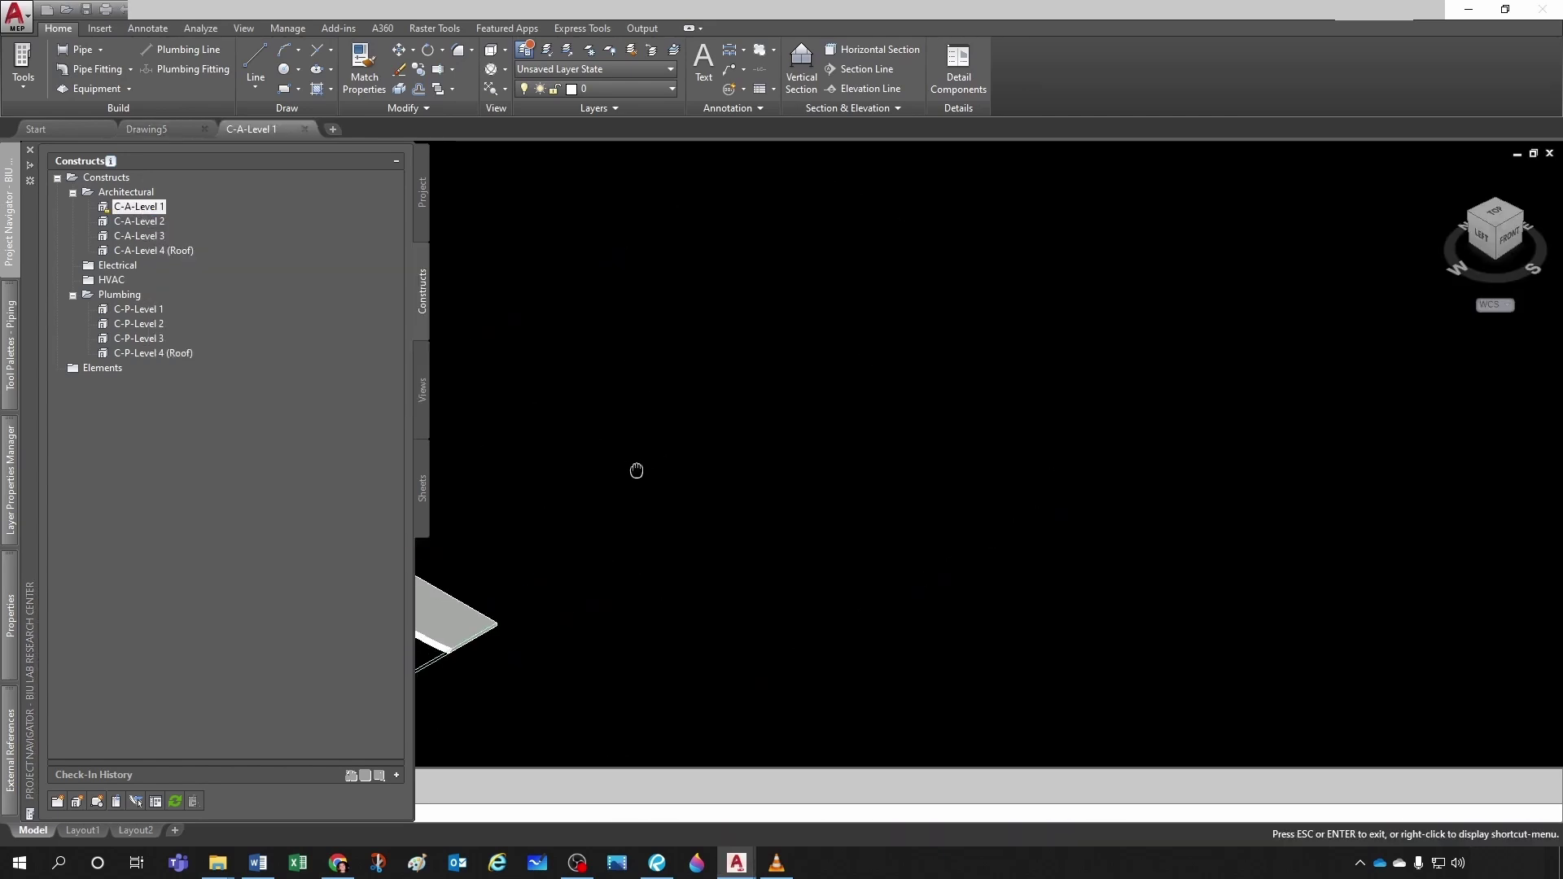
# Examine the Level 1 building and its surrounding site in the southwest isometric view
pyautogui.moveTo(639, 471); pyautogui.dragTo(928, 362, button='middle')
pyautogui.scroll(3, 505, 583)
pyautogui.scroll(-3, 513, 529)
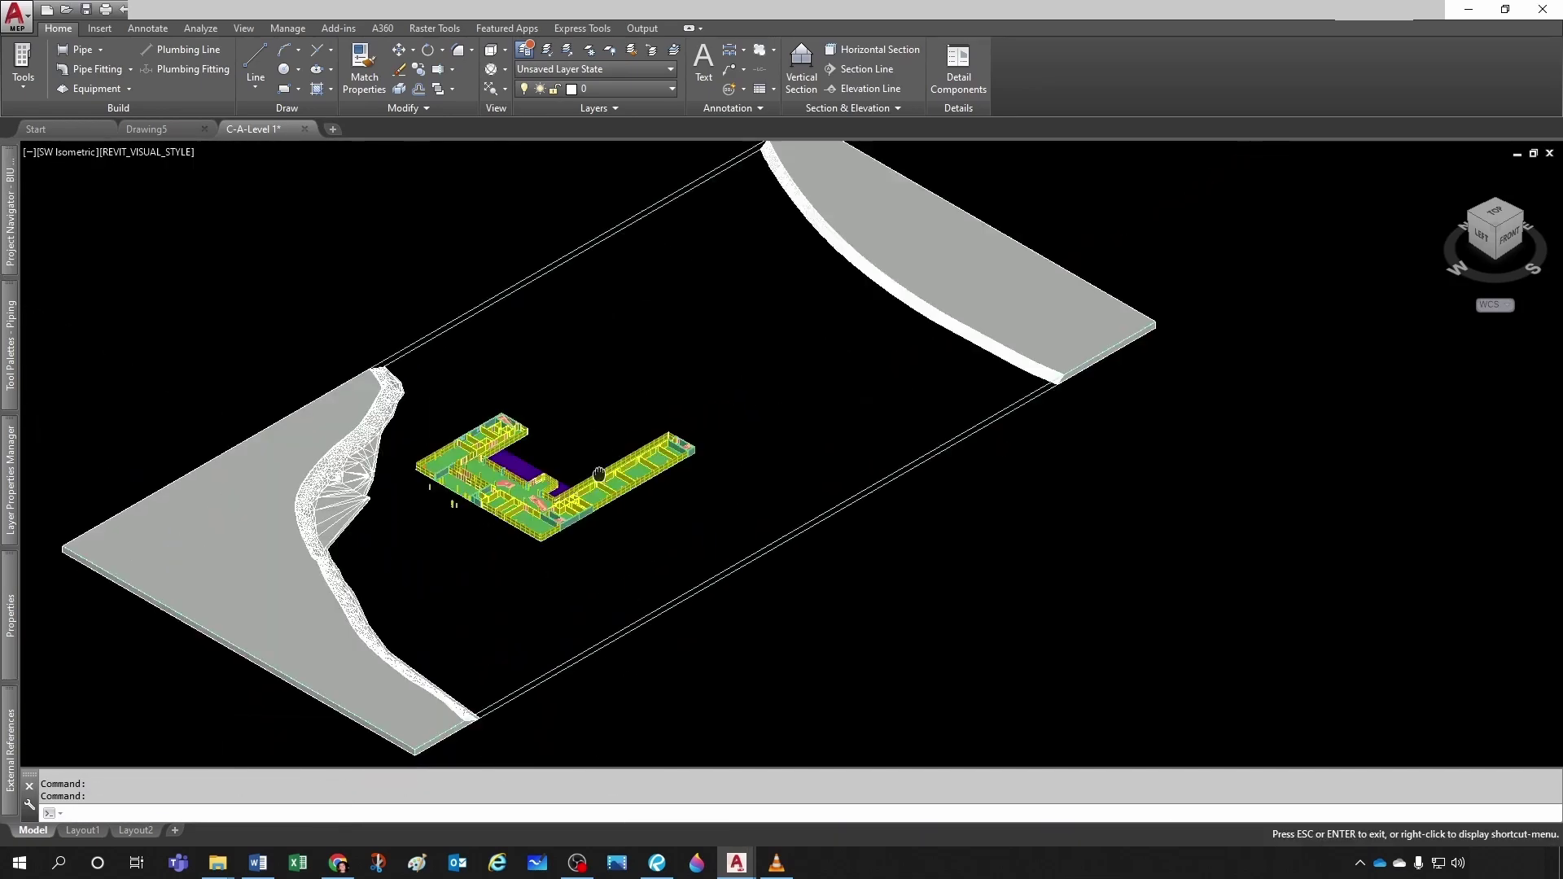
pyautogui.scroll(5, 520, 489)
pyautogui.scroll(4, 529, 522)
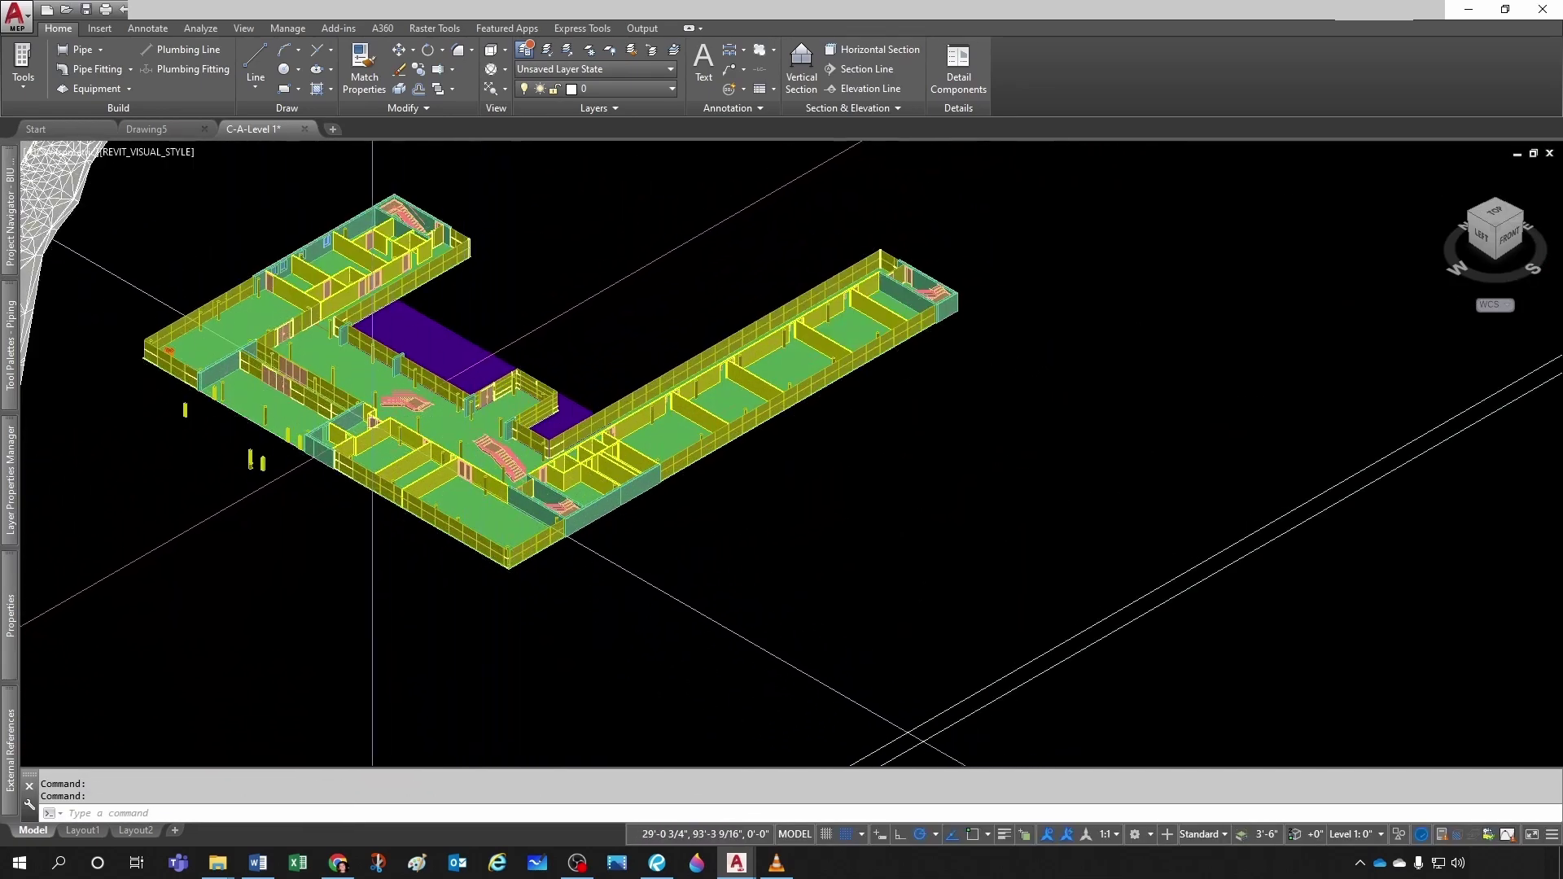
pyautogui.scroll(-3, 491, 401)
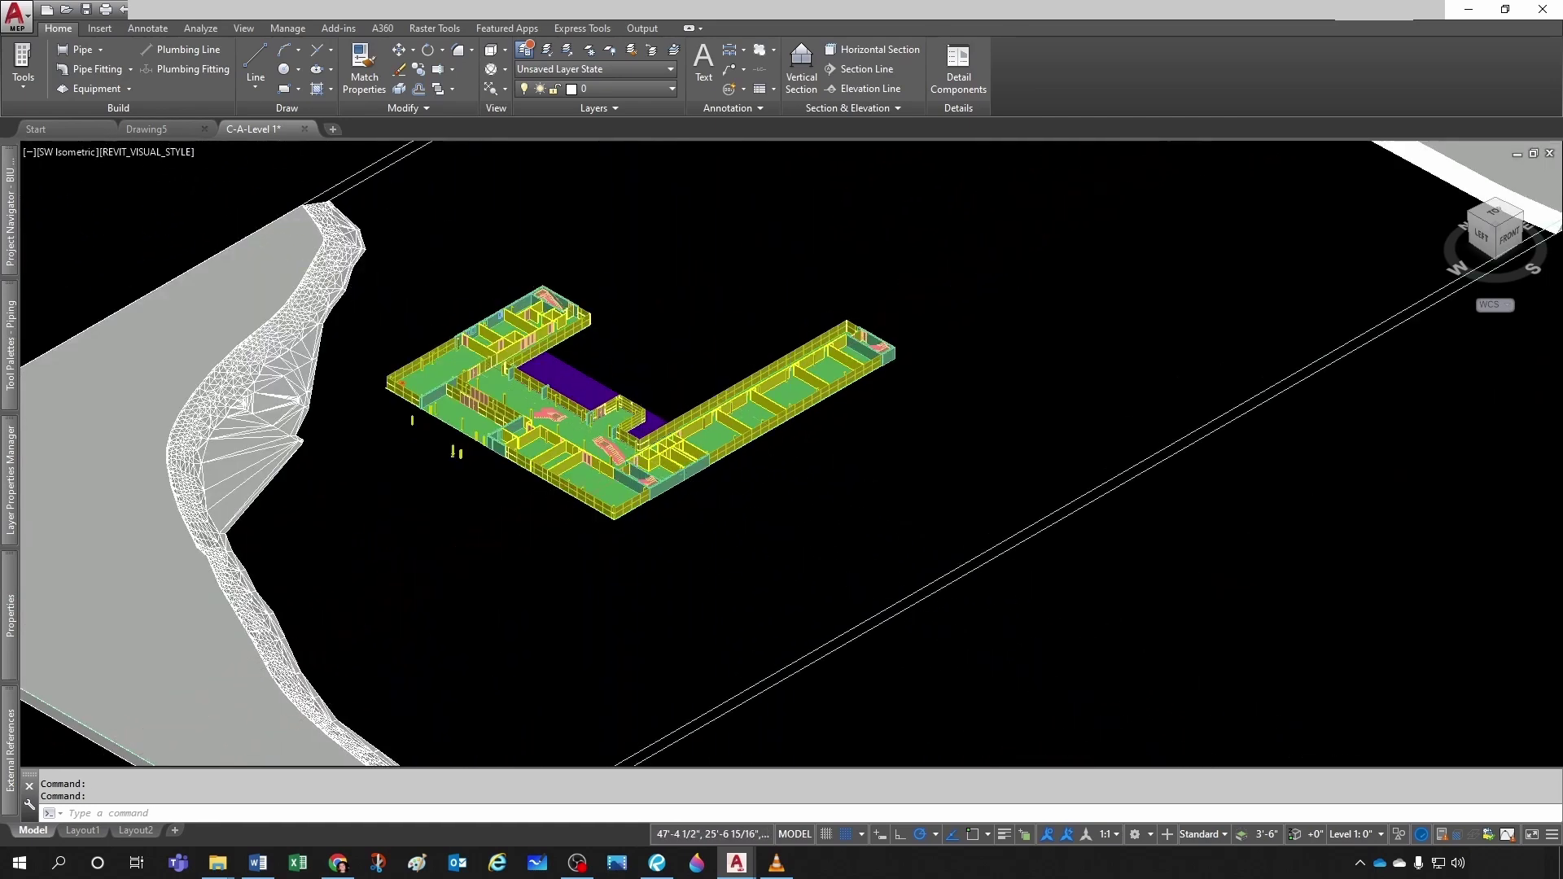
pyautogui.moveTo(655, 466); pyautogui.dragTo(712, 470, button='middle')
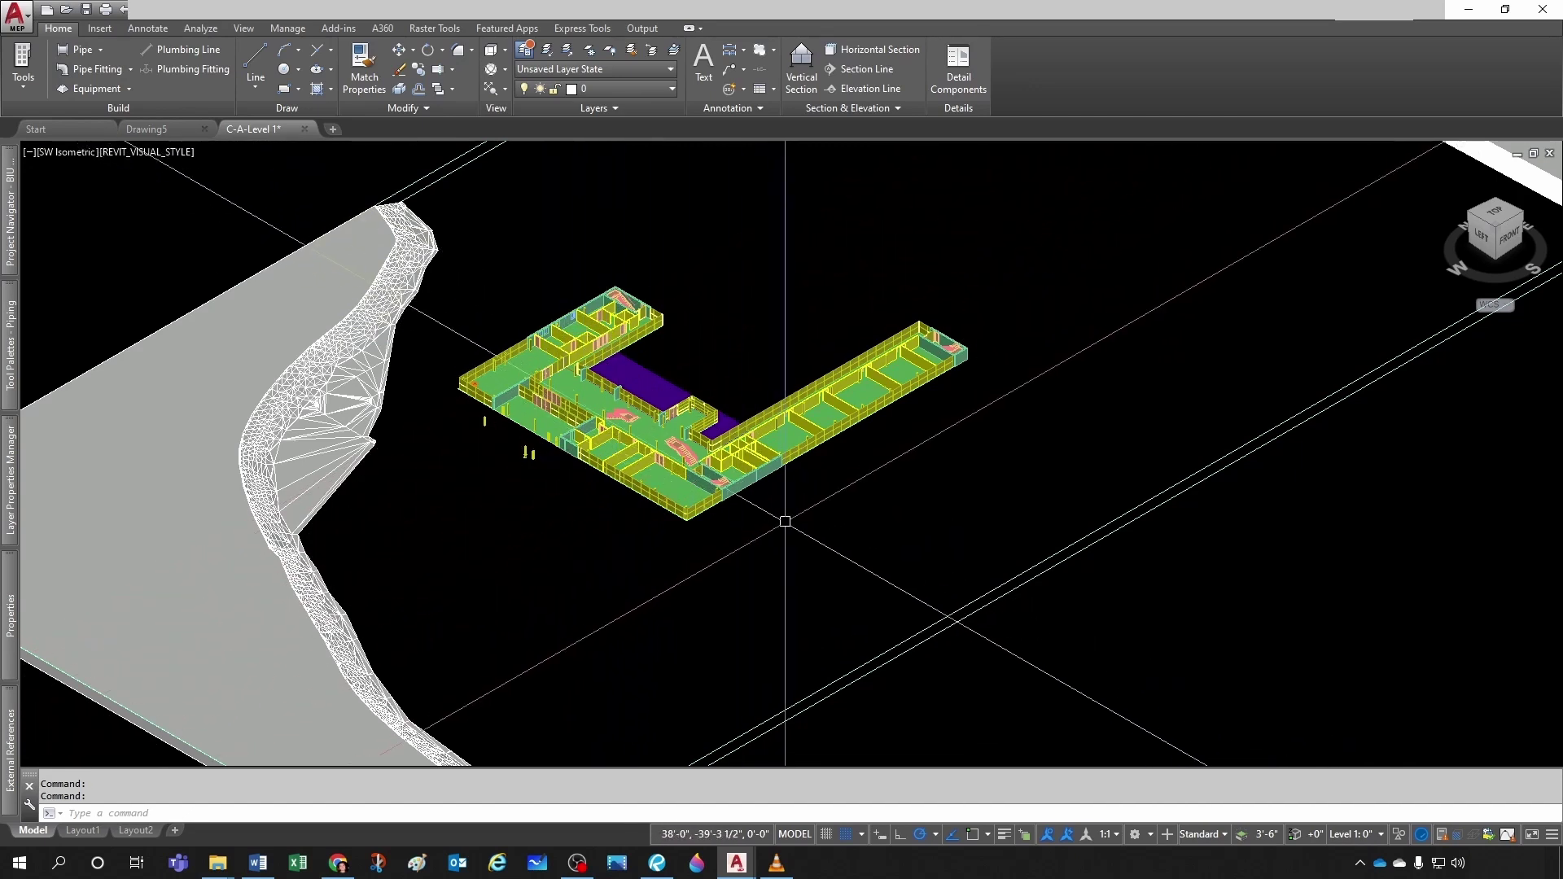
pyautogui.moveTo(629, 531); pyautogui.dragTo(628, 538, button='middle')
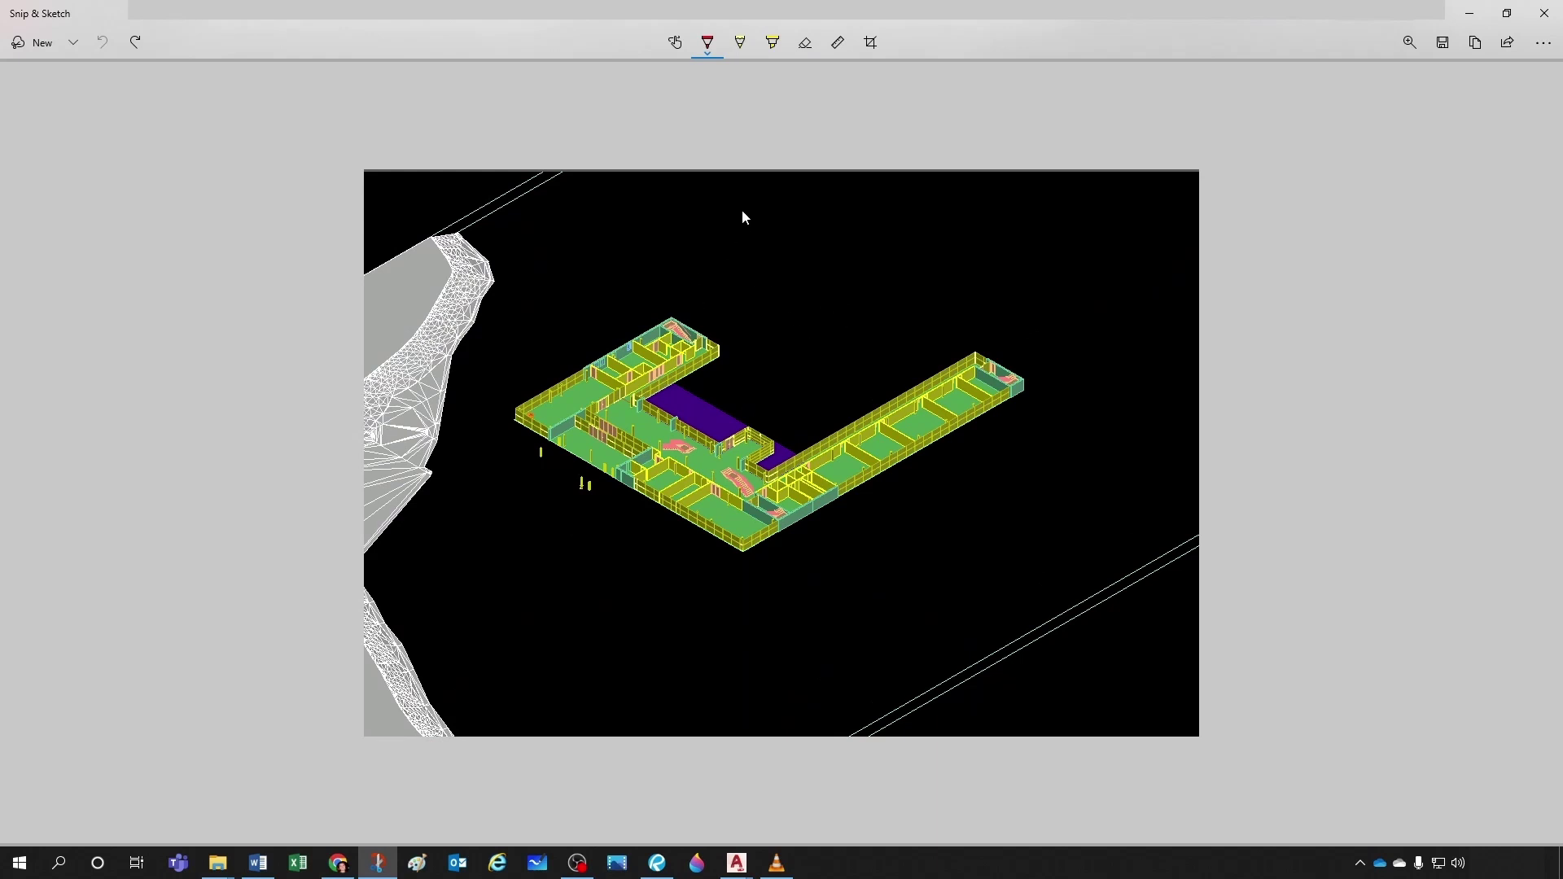
pyautogui.moveTo(723, 248); pyautogui.dragTo(723, 244)
pyautogui.click(1470, 13)
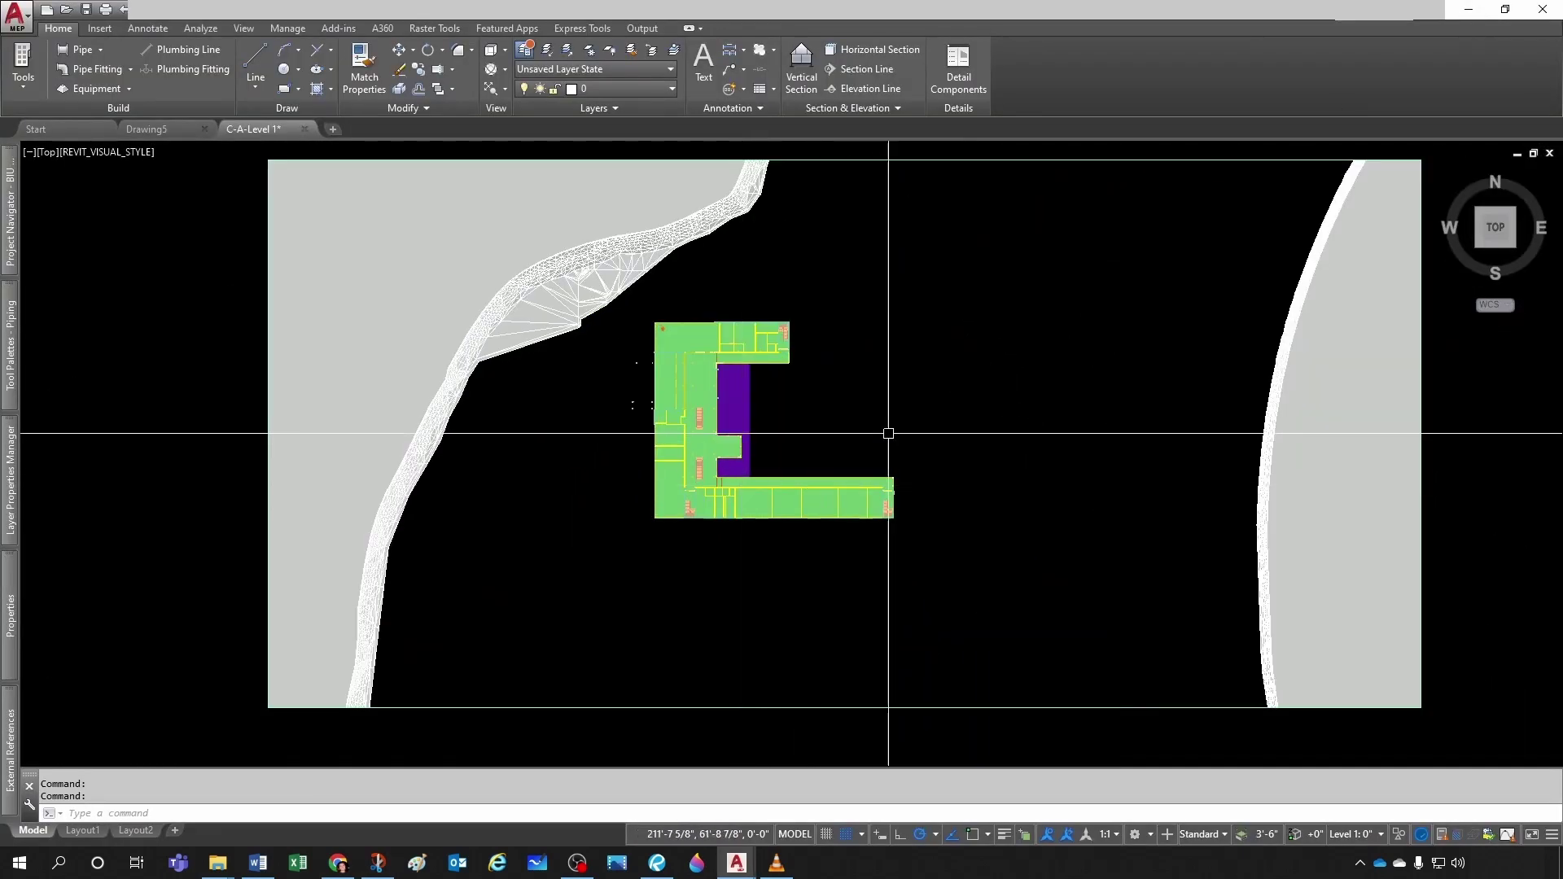
pyautogui.press('Escape')
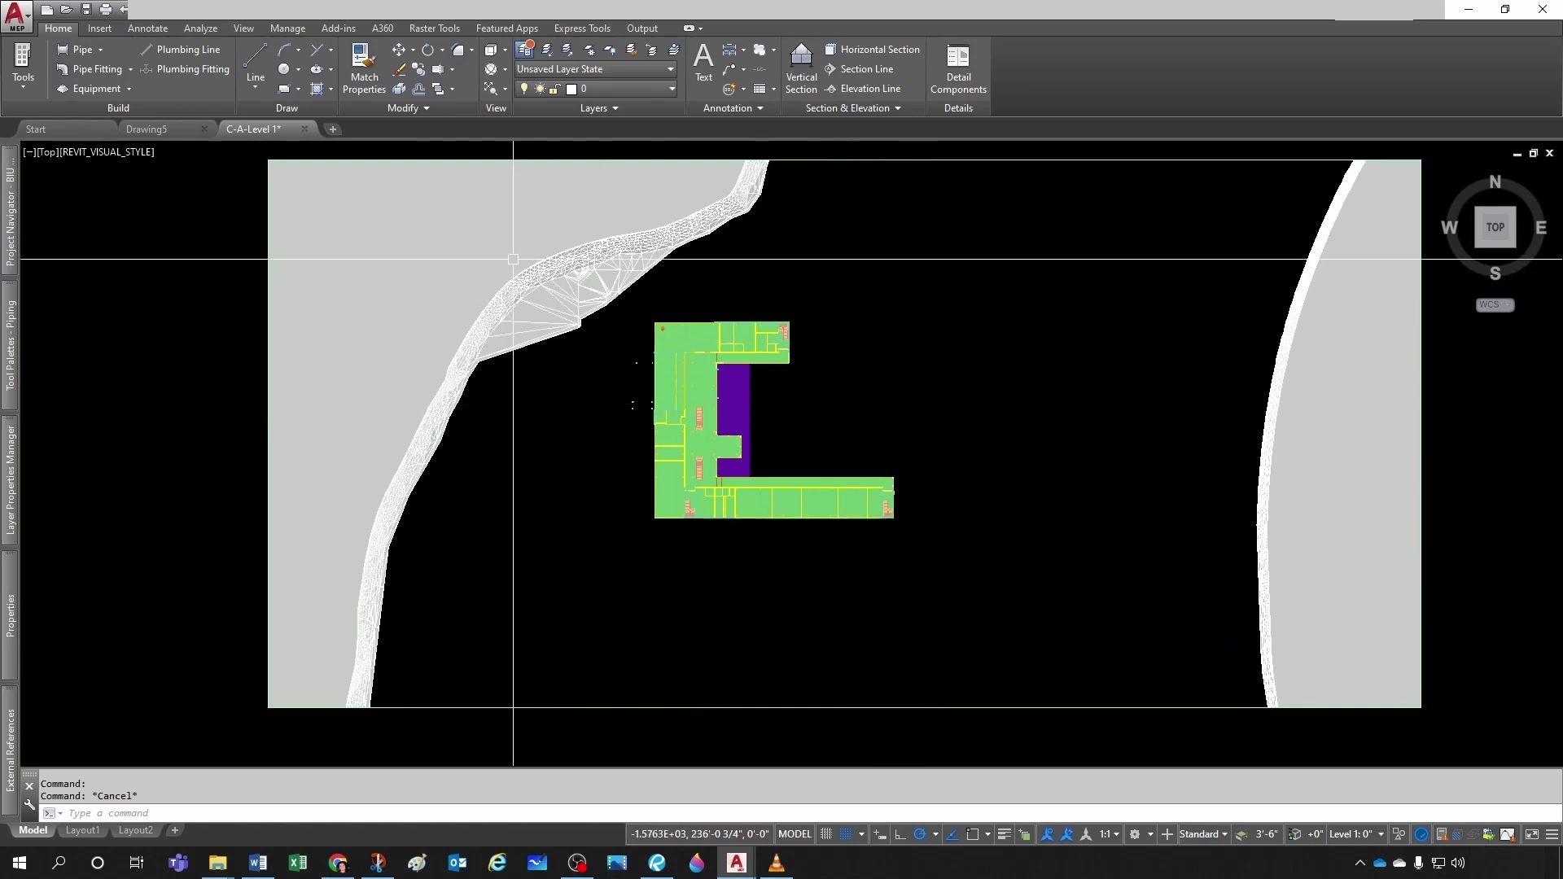
# Inspect the Level 1 building from the front and again in the southwest isometric view
pyautogui.click(1495, 257)
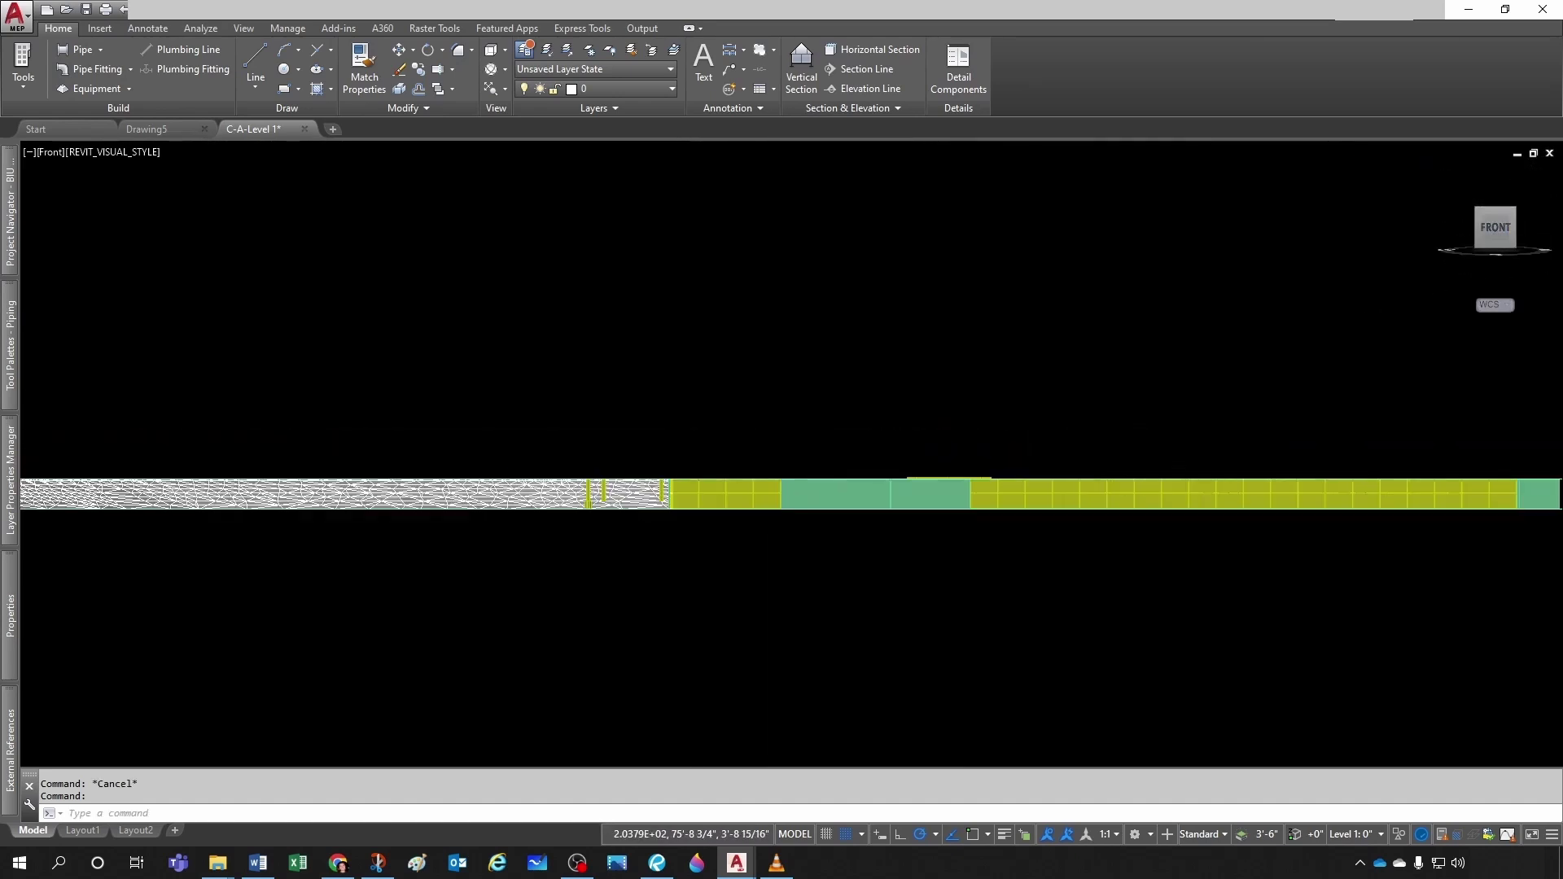
pyautogui.scroll(-3, 694, 492)
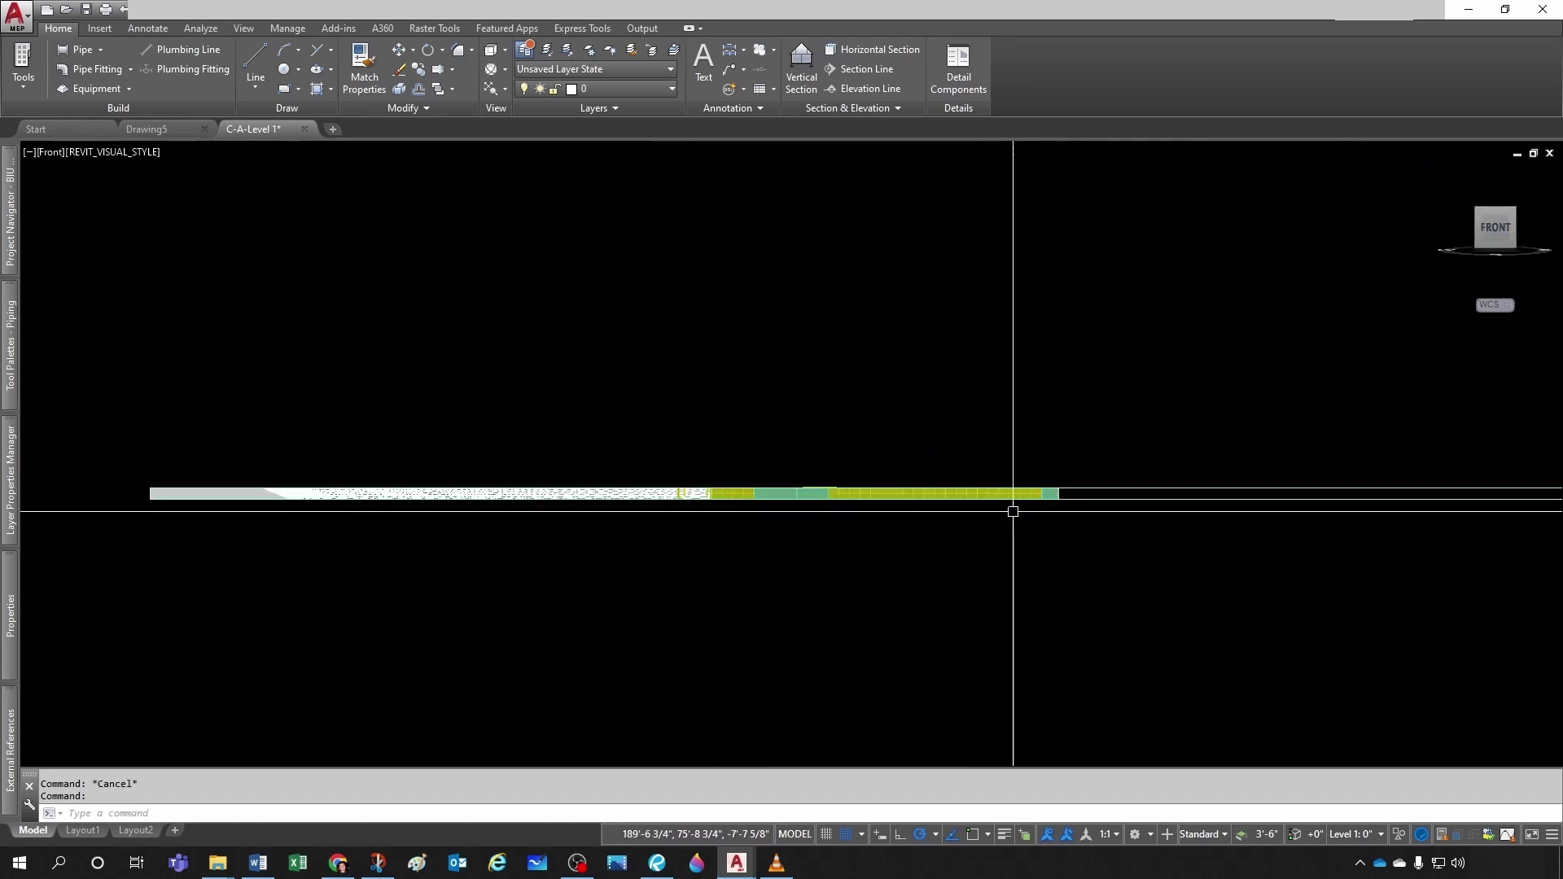
pyautogui.scroll(-3, 1013, 511)
pyautogui.click(1479, 215)
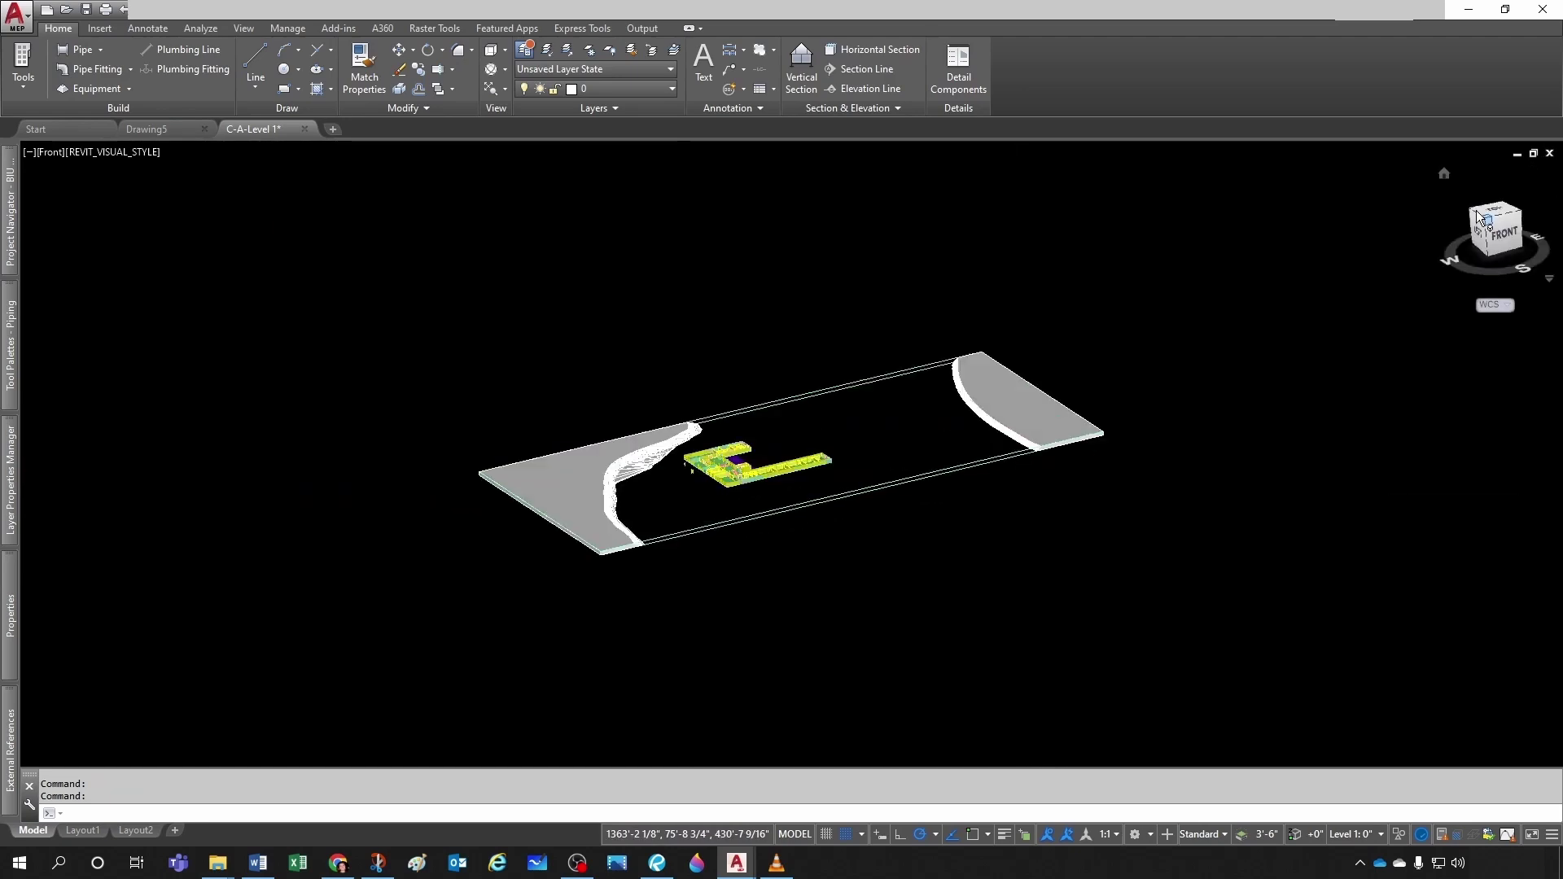
pyautogui.scroll(5, 814, 505)
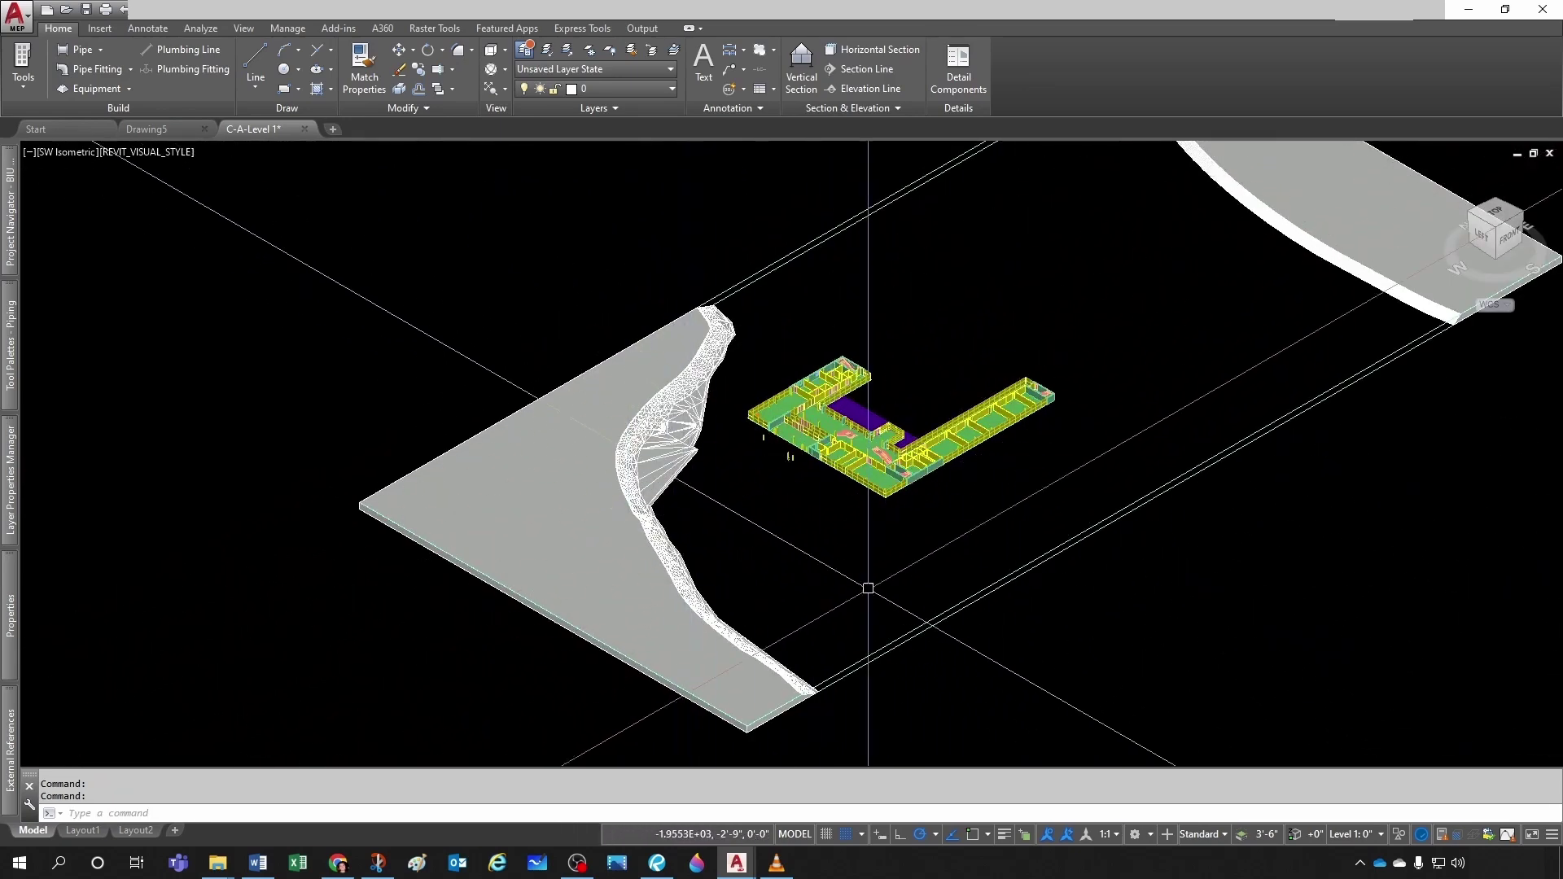
# Review how the project's constructs, views and sheets are organised in Project Navigator
pyautogui.moveTo(10, 211)
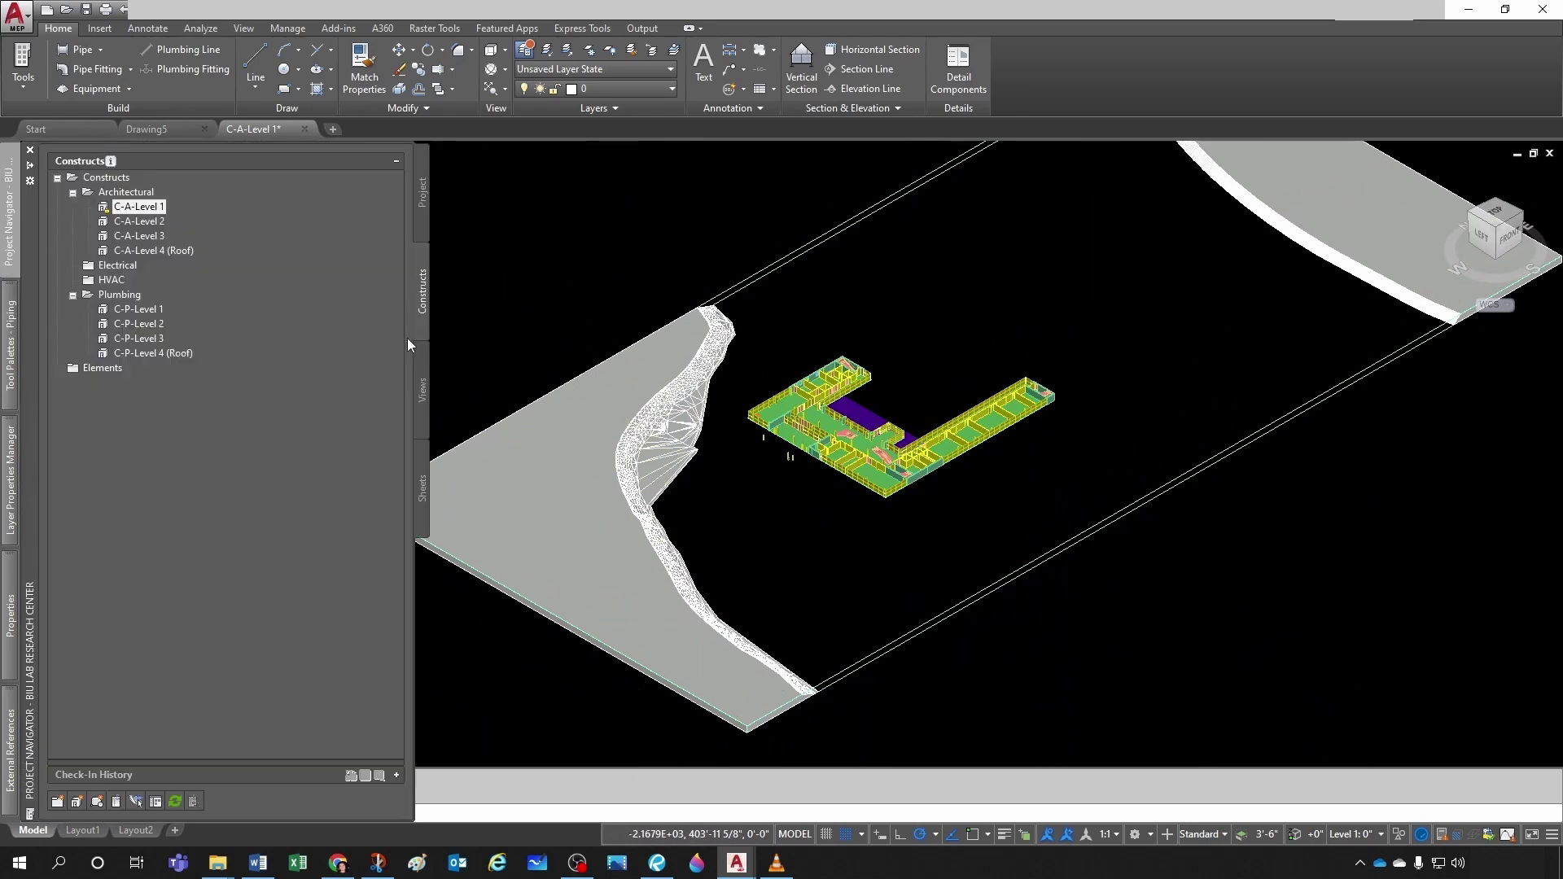
pyautogui.click(422, 391)
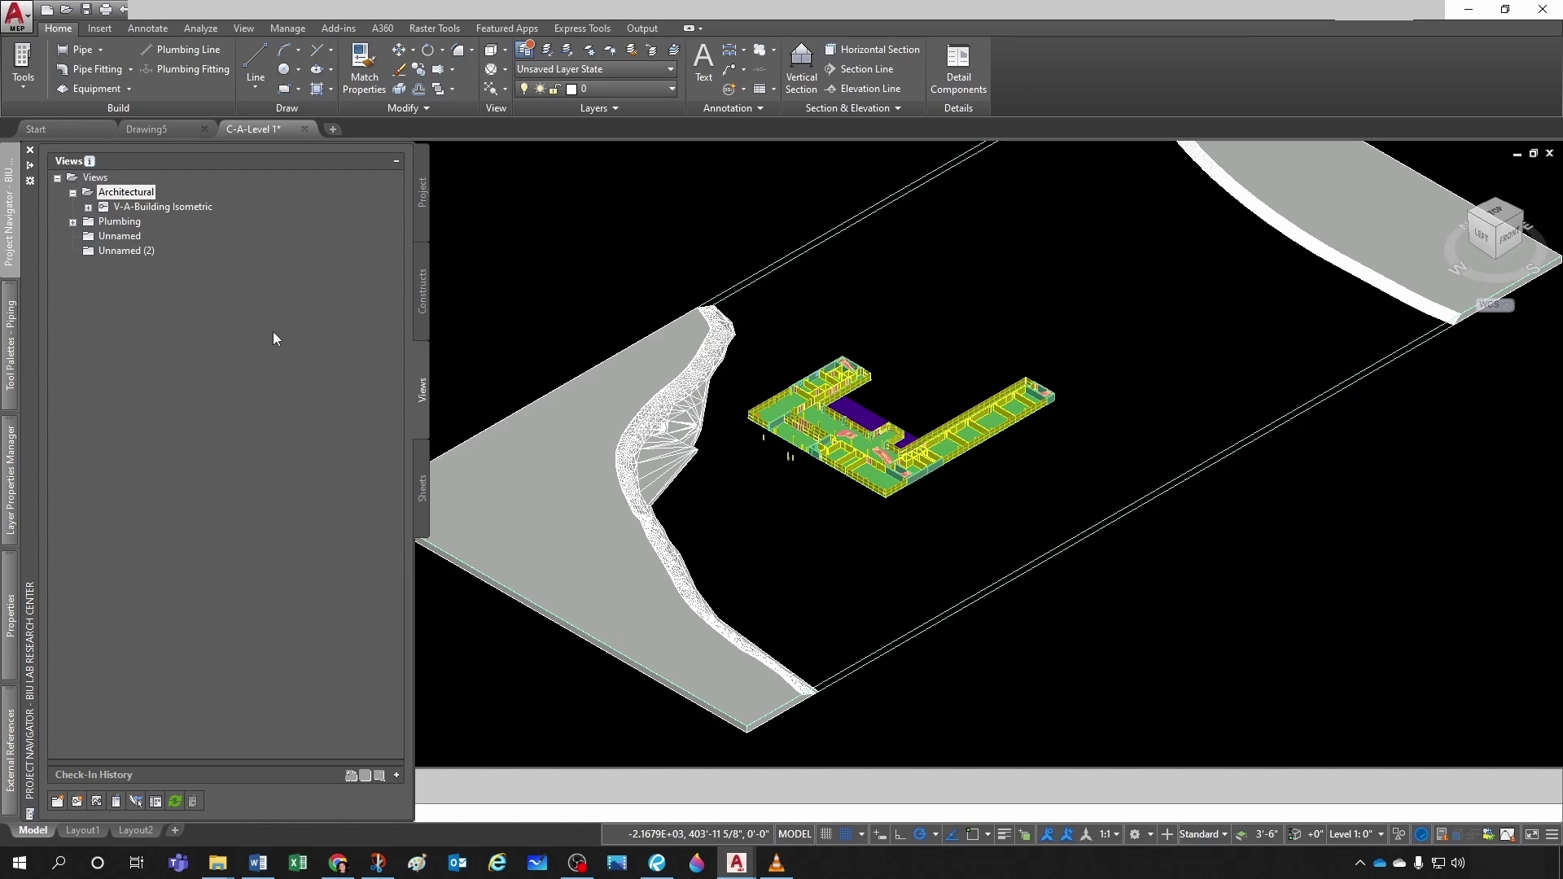
pyautogui.click(208, 366)
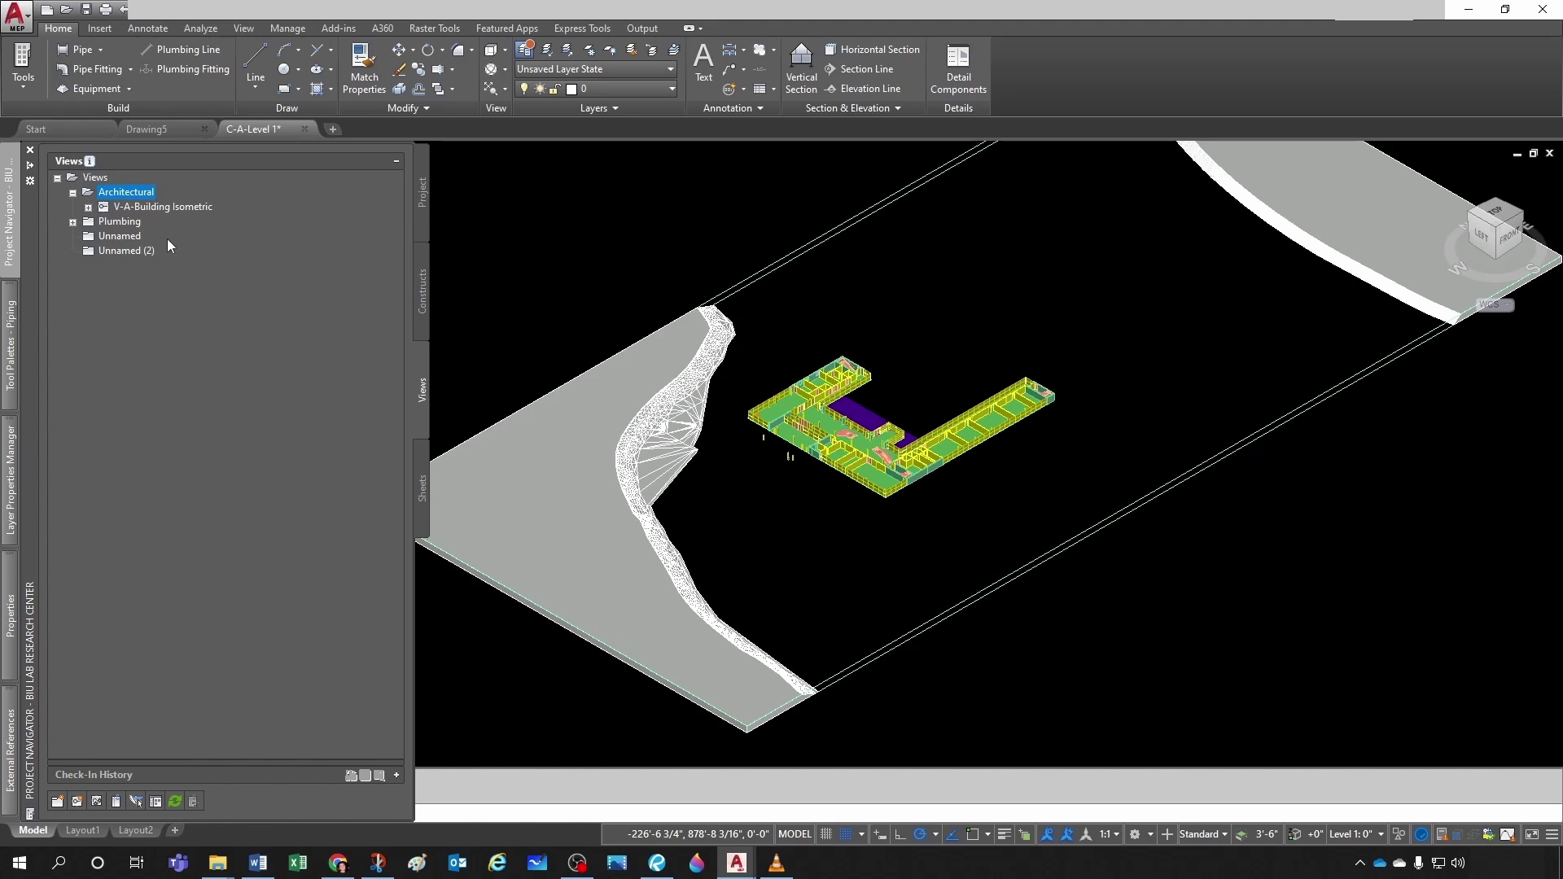
pyautogui.click(423, 490)
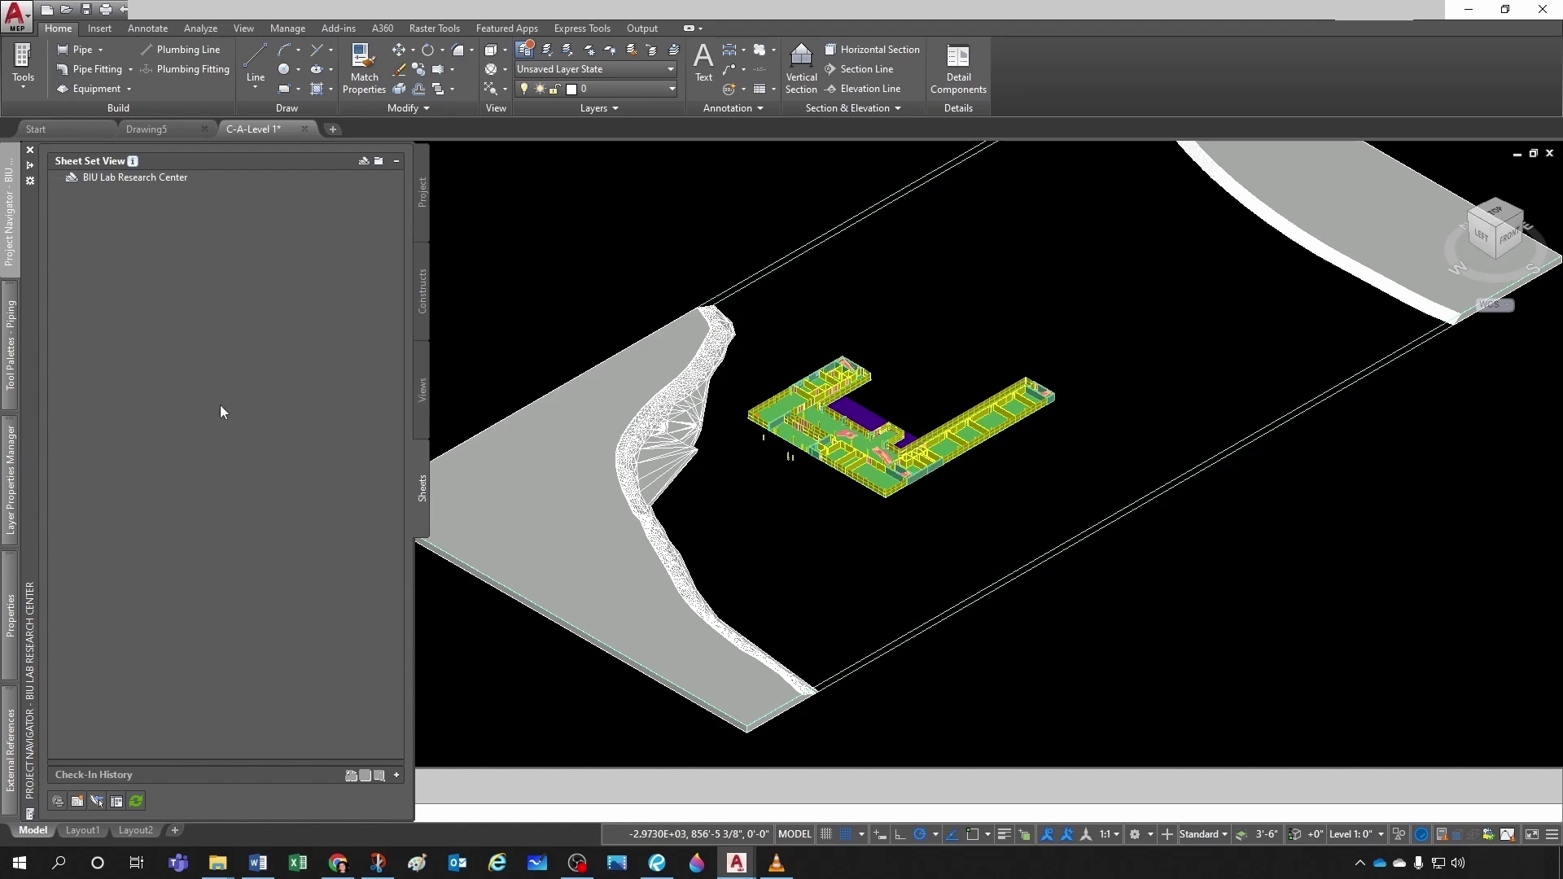
pyautogui.click(422, 301)
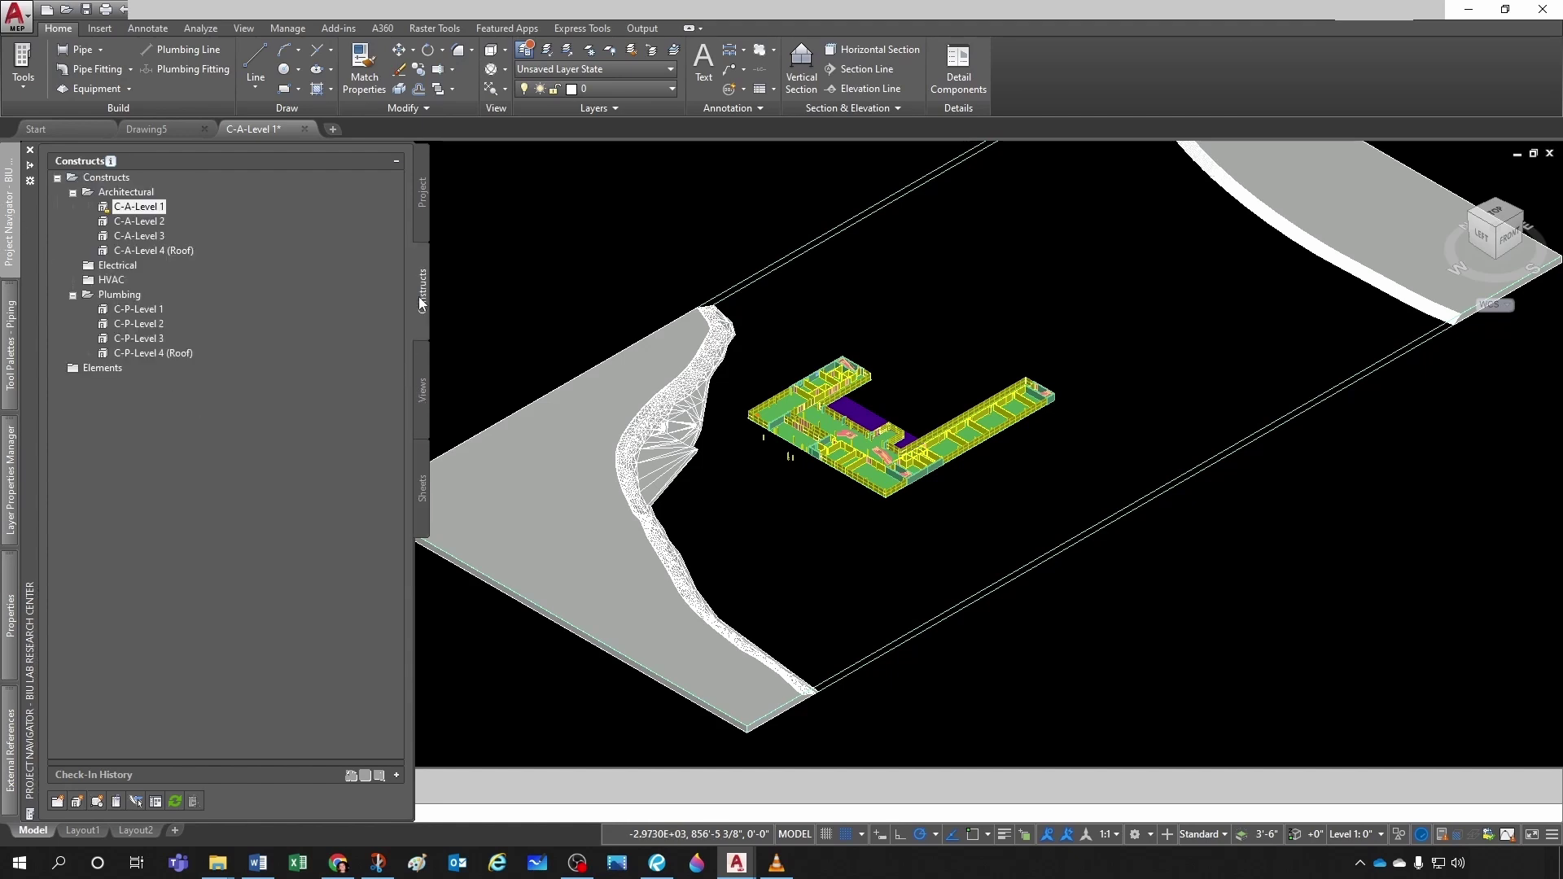
pyautogui.click(423, 386)
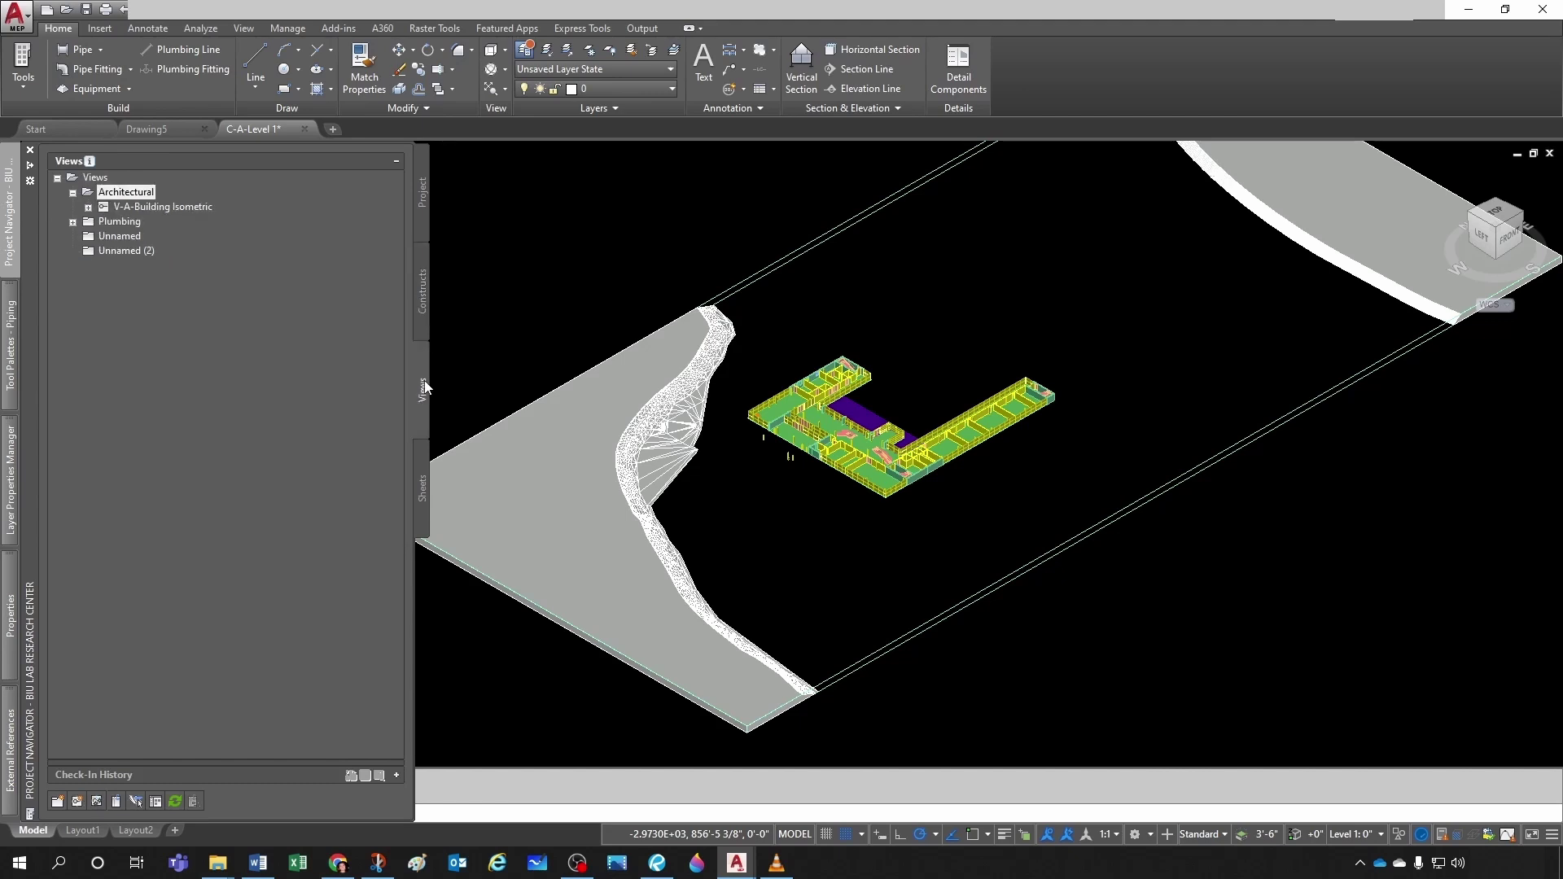
pyautogui.click(423, 493)
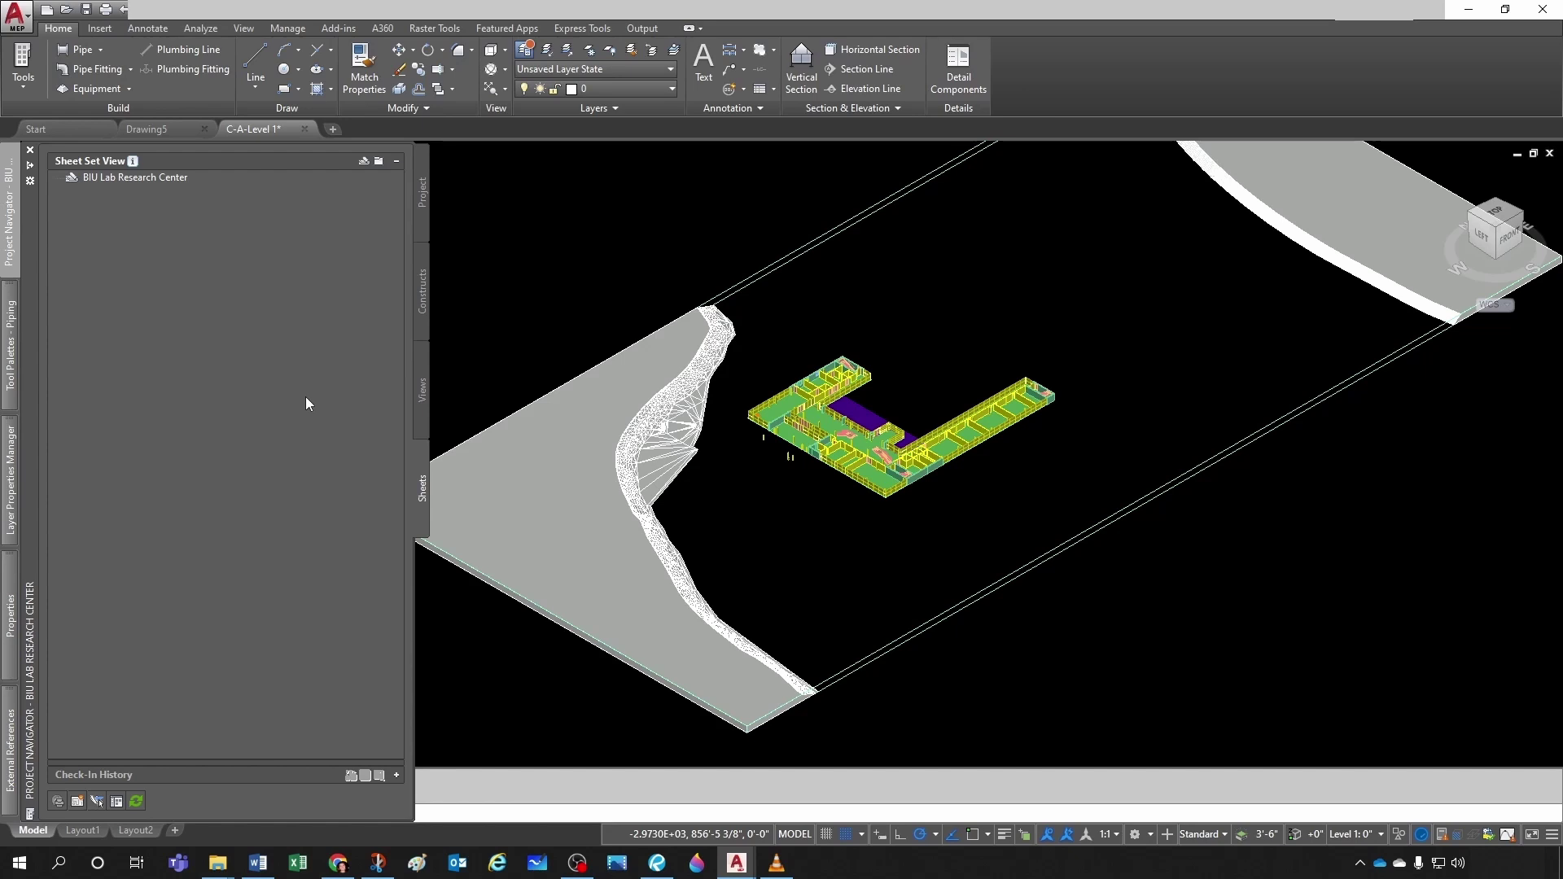
# Open the plumbing construct C-P-Level 1 and close the C-A-Level 1 and Drawing5 drawings
pyautogui.click(421, 307)
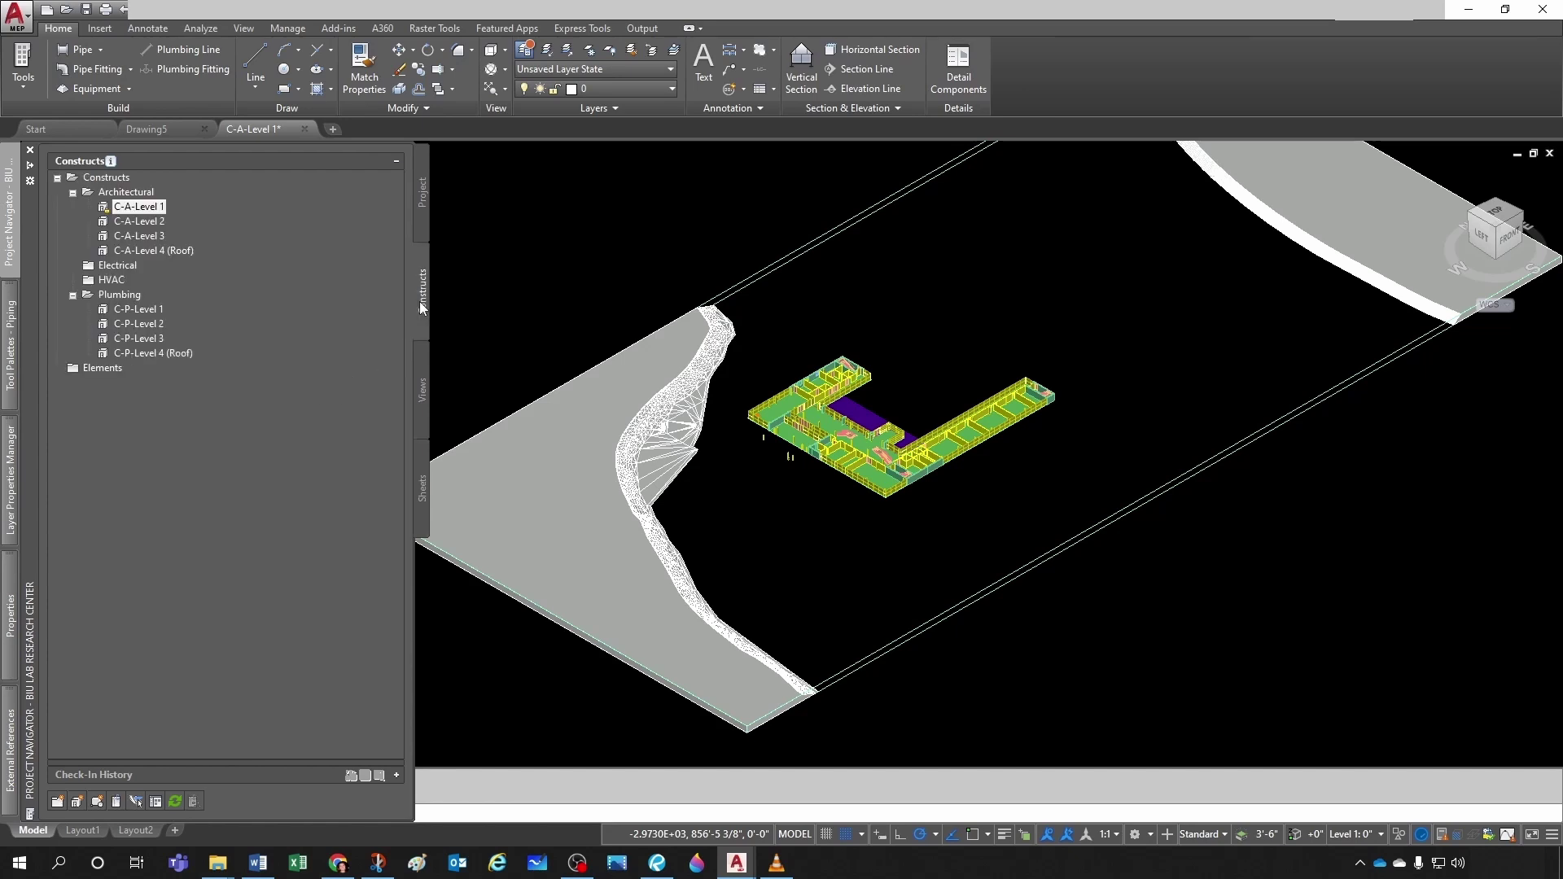
pyautogui.click(140, 310)
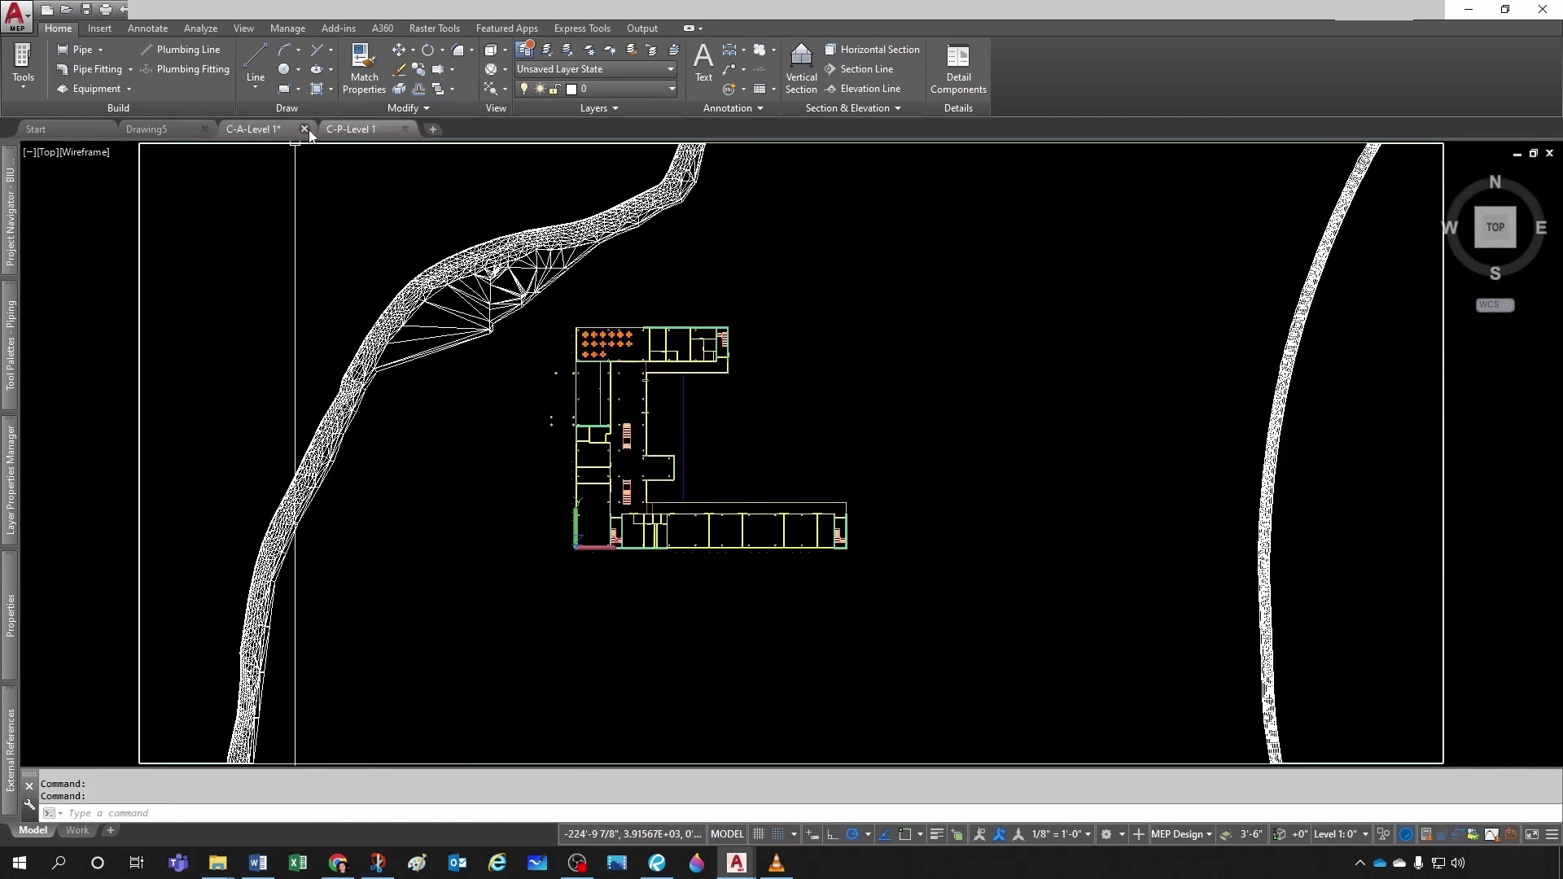
pyautogui.click(304, 128)
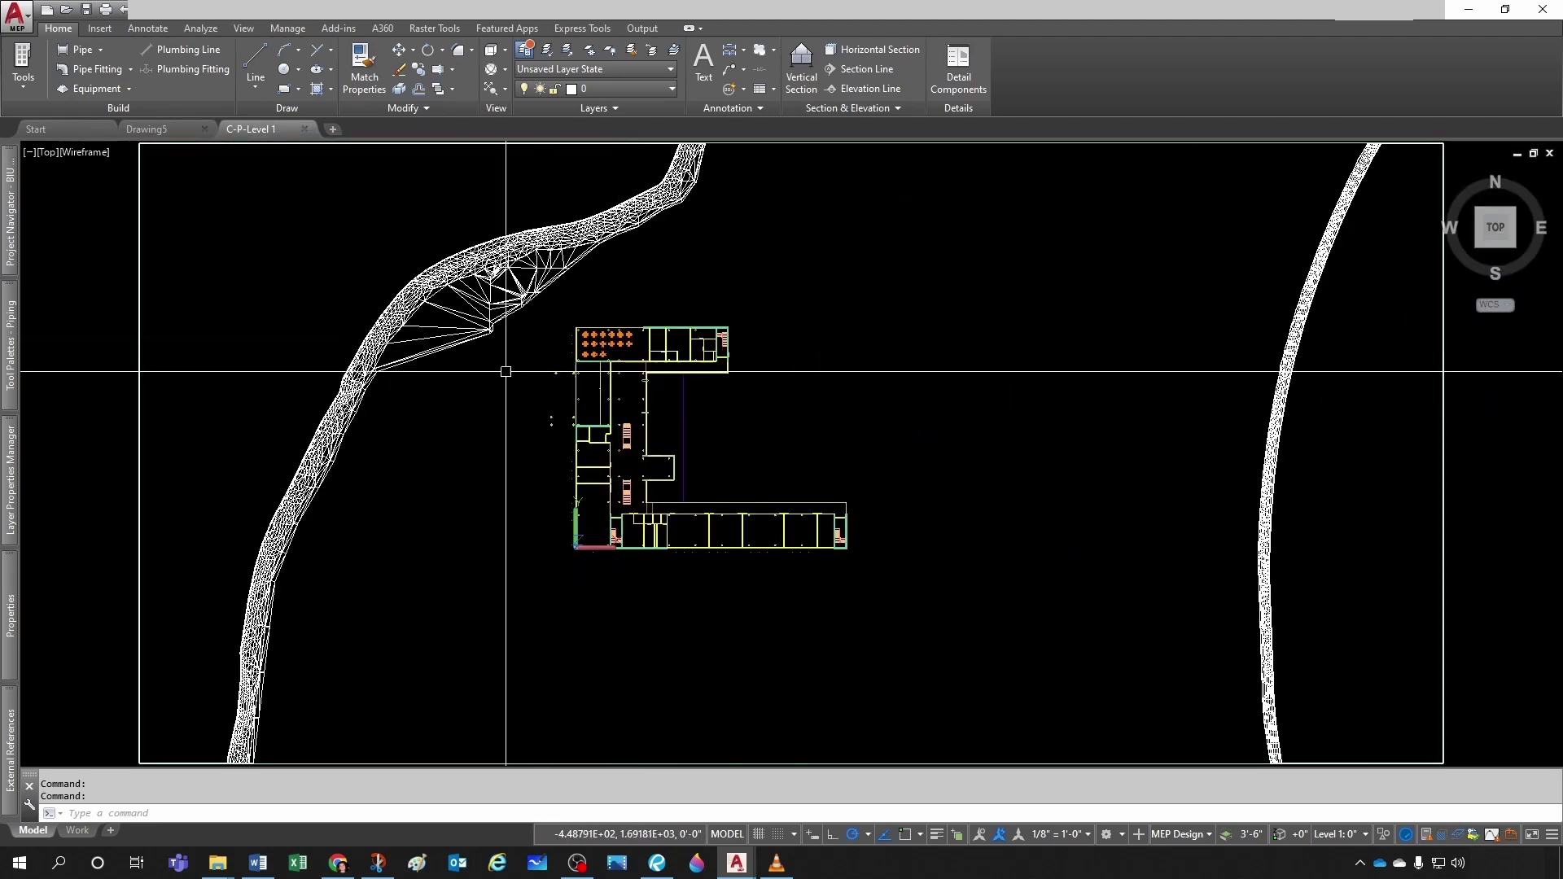
pyautogui.click(205, 128)
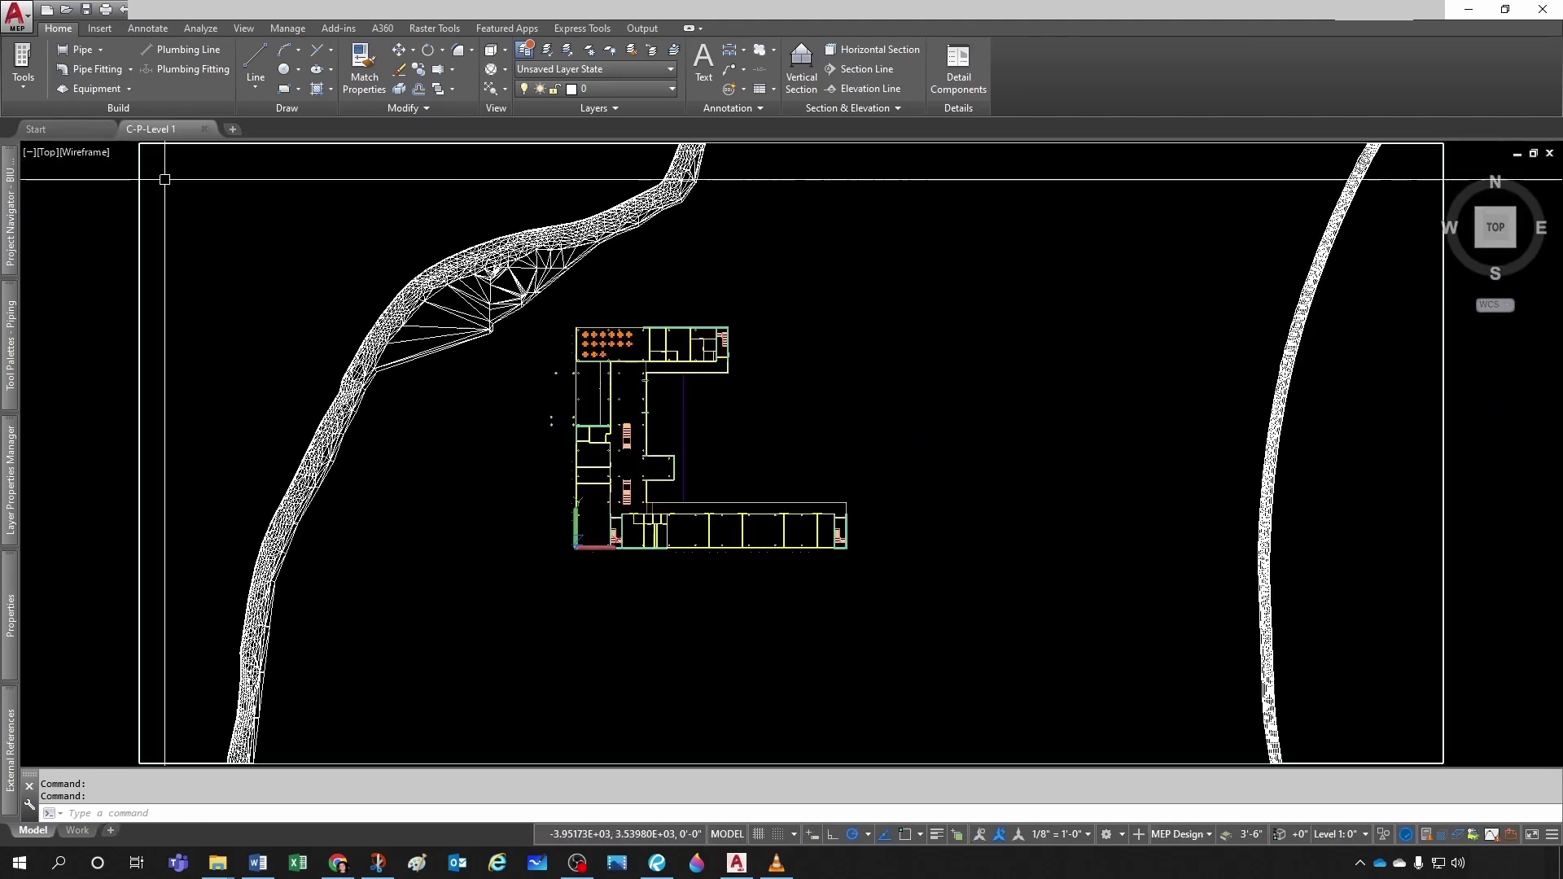
pyautogui.press('Escape')
pyautogui.press('Escape')
# Check the architectural external reference in C-P-Level 1 by selecting it, and inspect it in the southwest isometric view
pyautogui.scroll(-1, 541, 497)
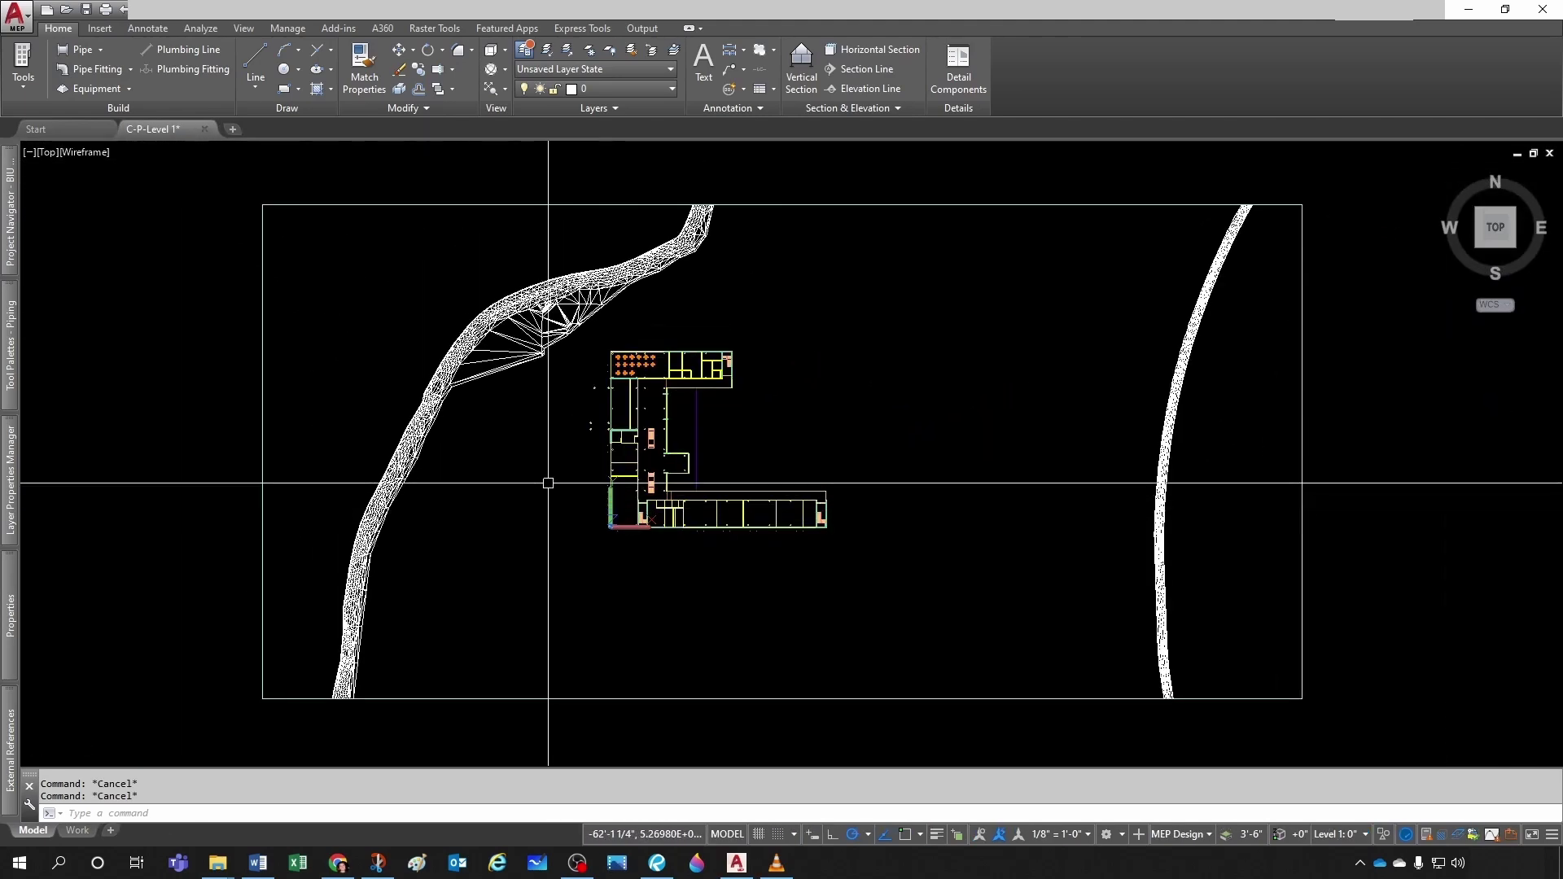
pyautogui.click(655, 341)
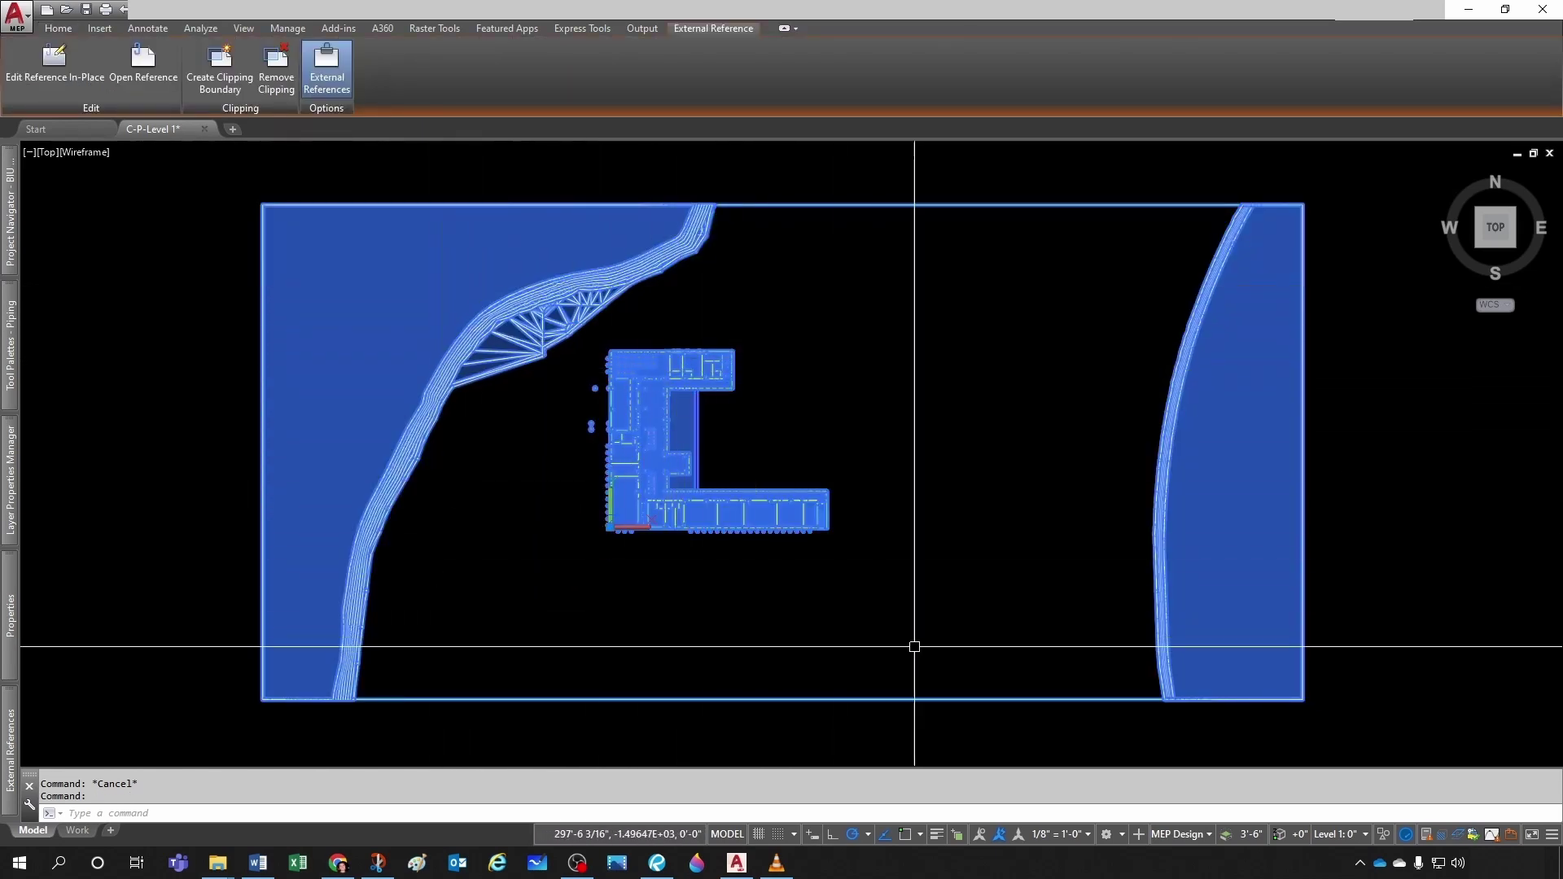
pyautogui.press('Escape')
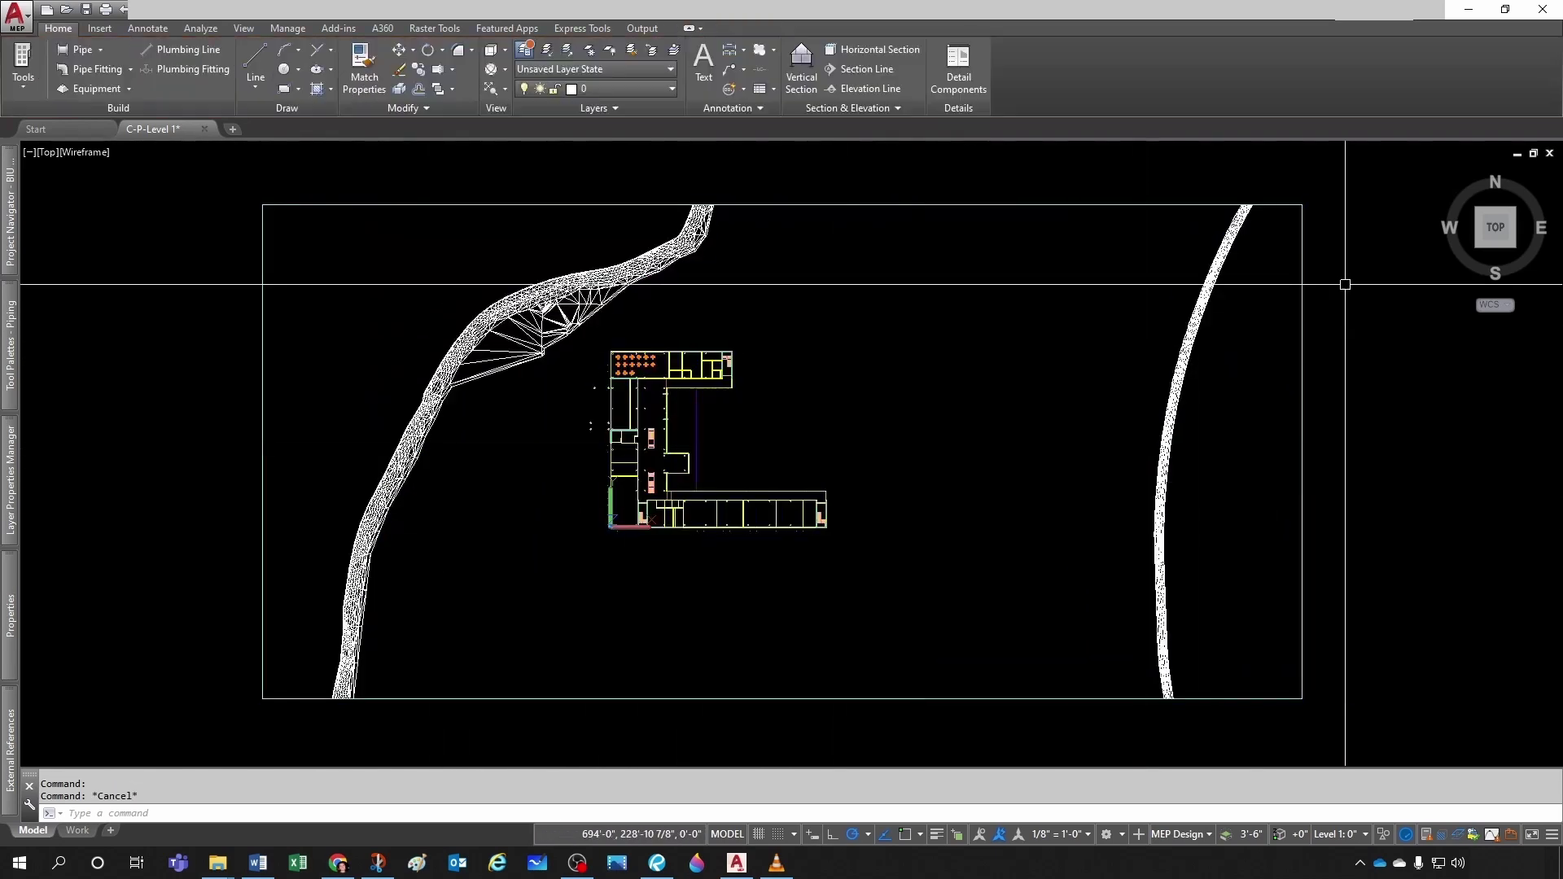
pyautogui.click(1478, 248)
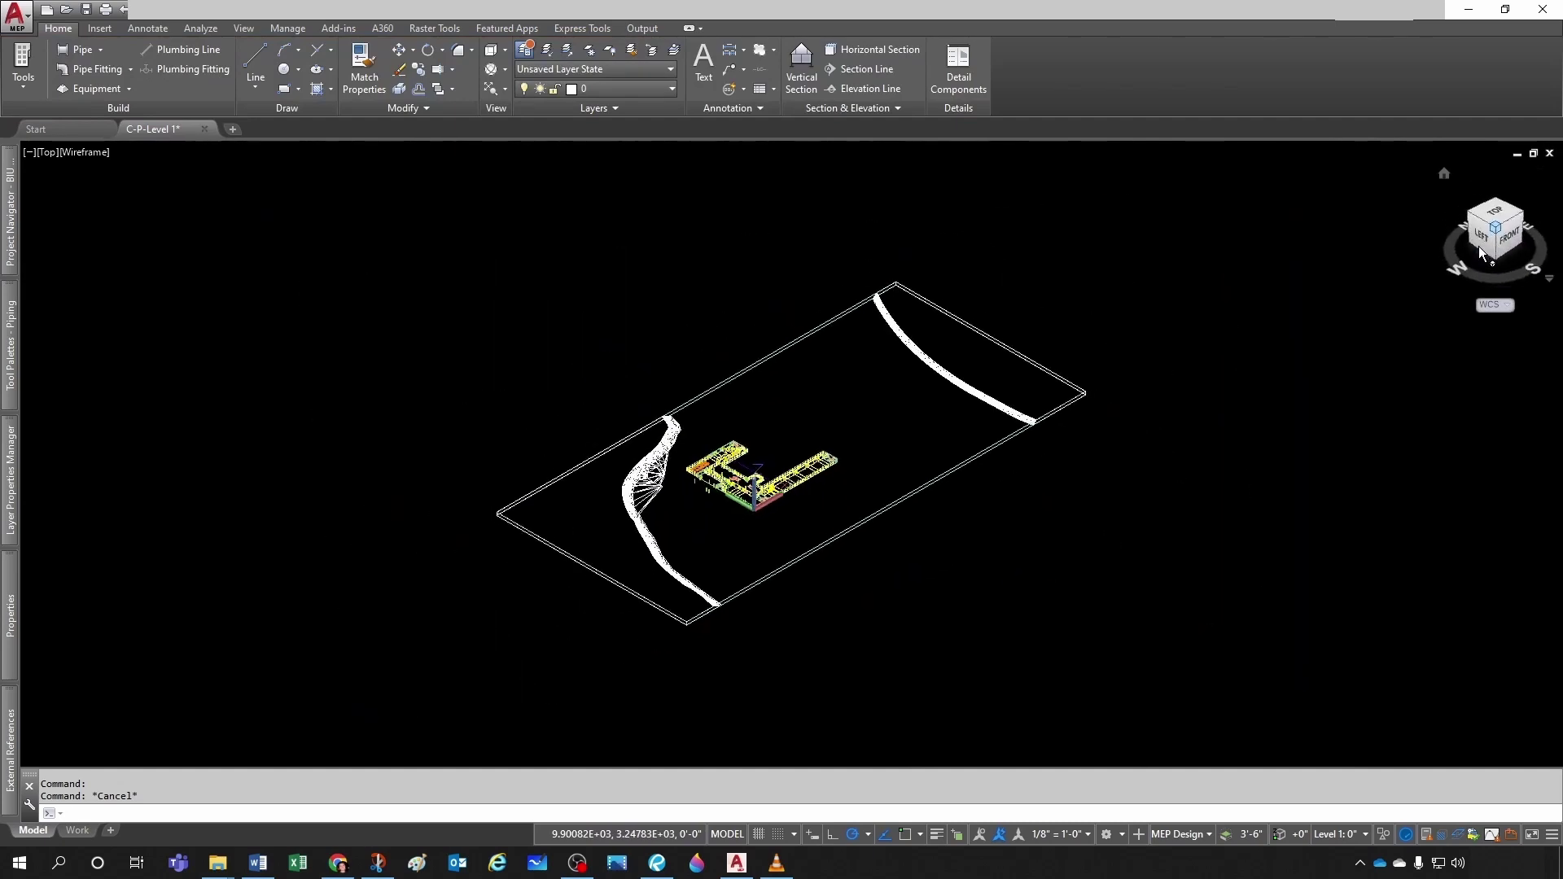
pyautogui.scroll(5, 684, 461)
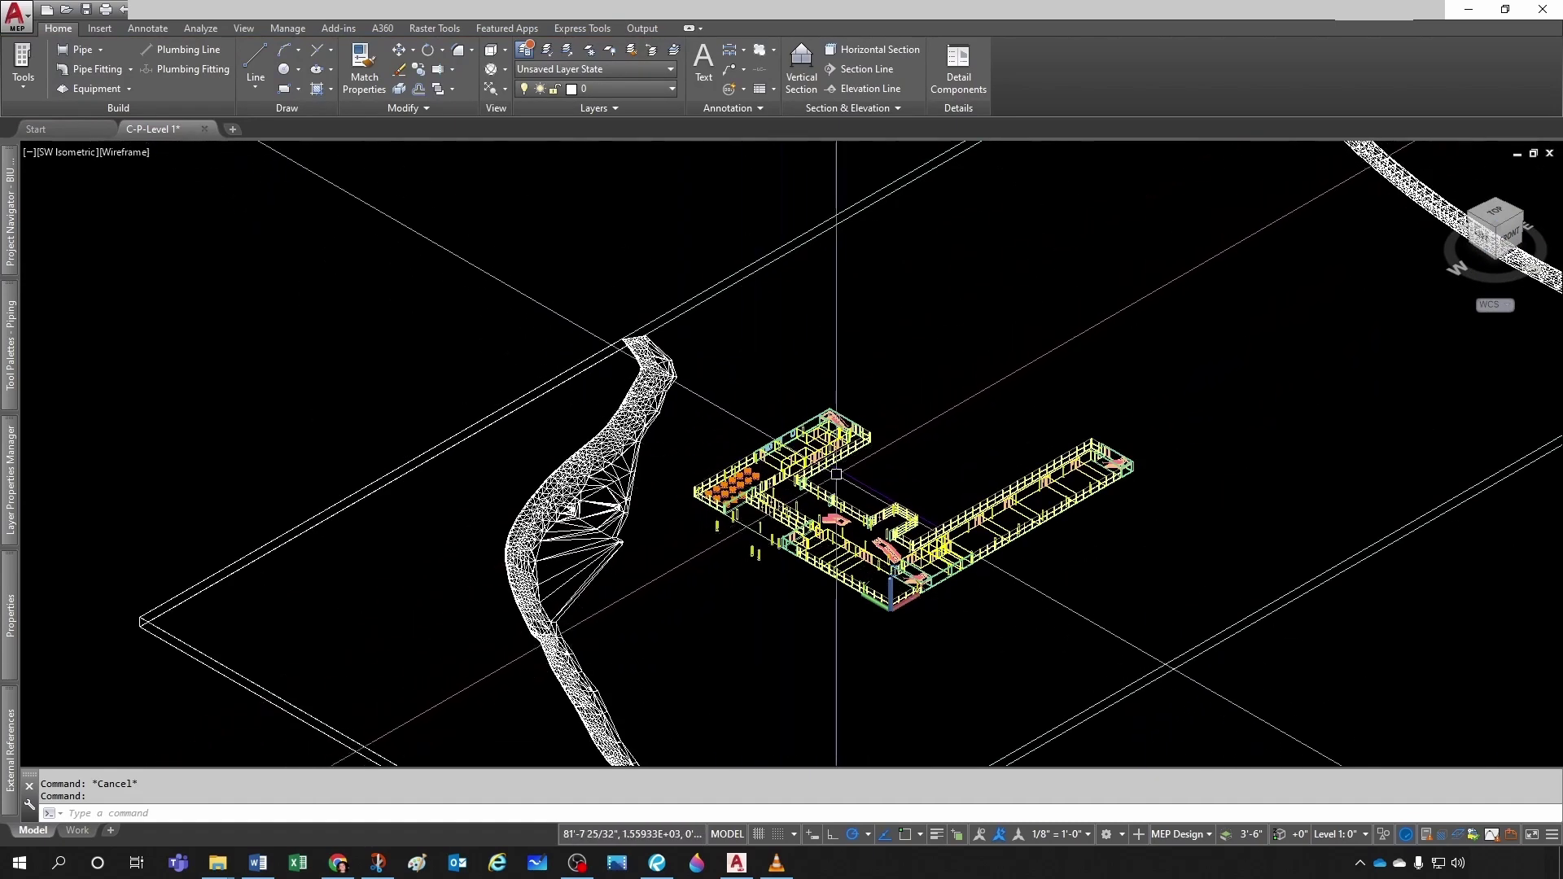
# Start a pipe run over the Level 1 plan in top view, with the system set to Standard
pyautogui.click(1498, 217)
pyautogui.scroll(8, 724, 448)
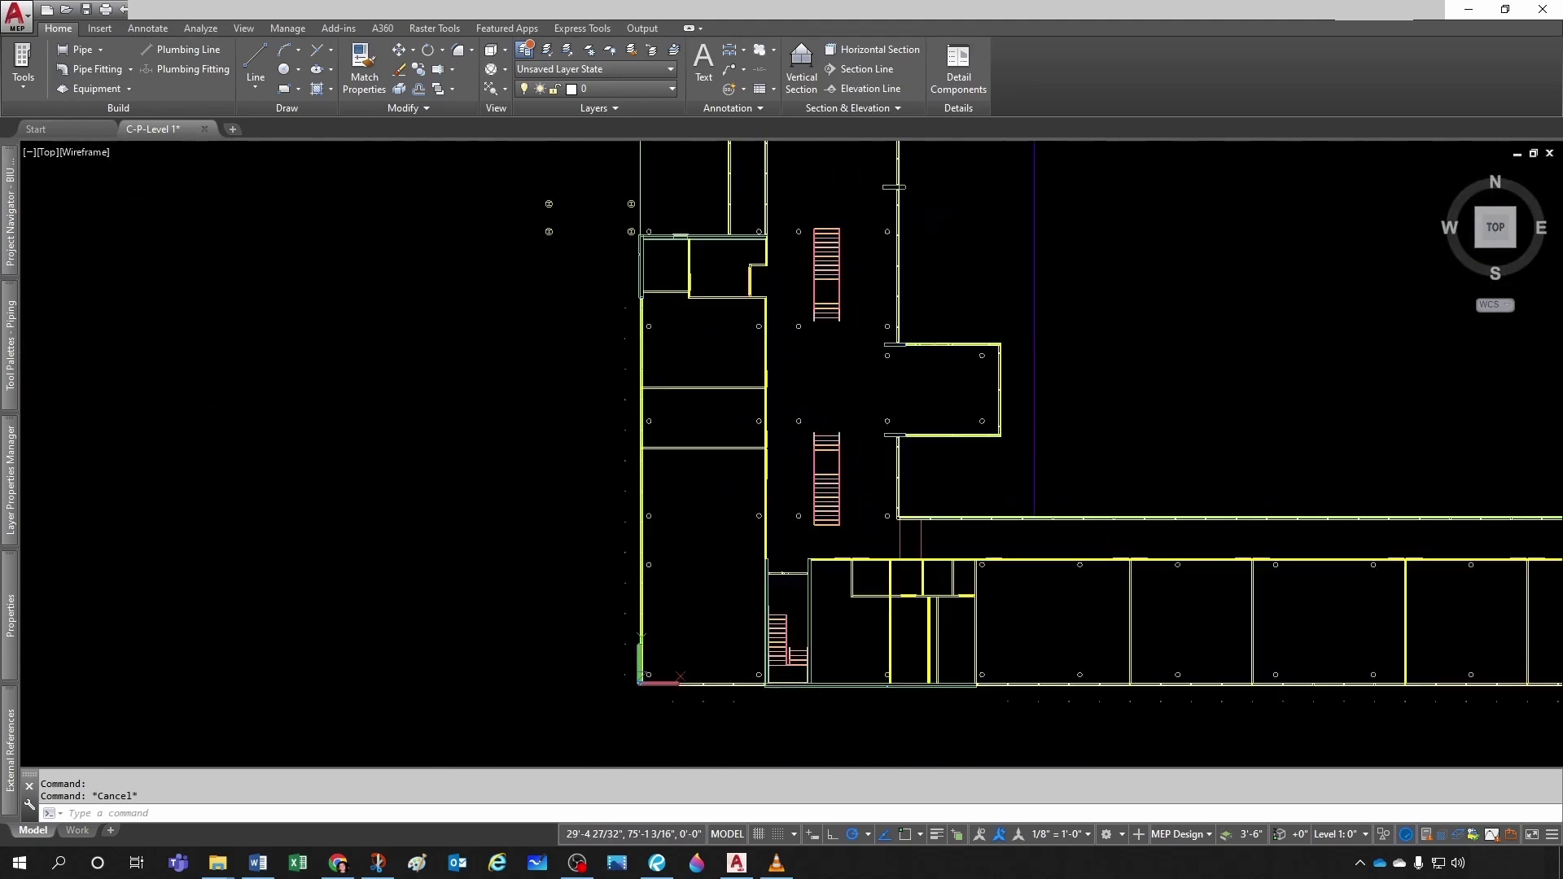
pyautogui.moveTo(724, 448); pyautogui.dragTo(554, 550, button='middle')
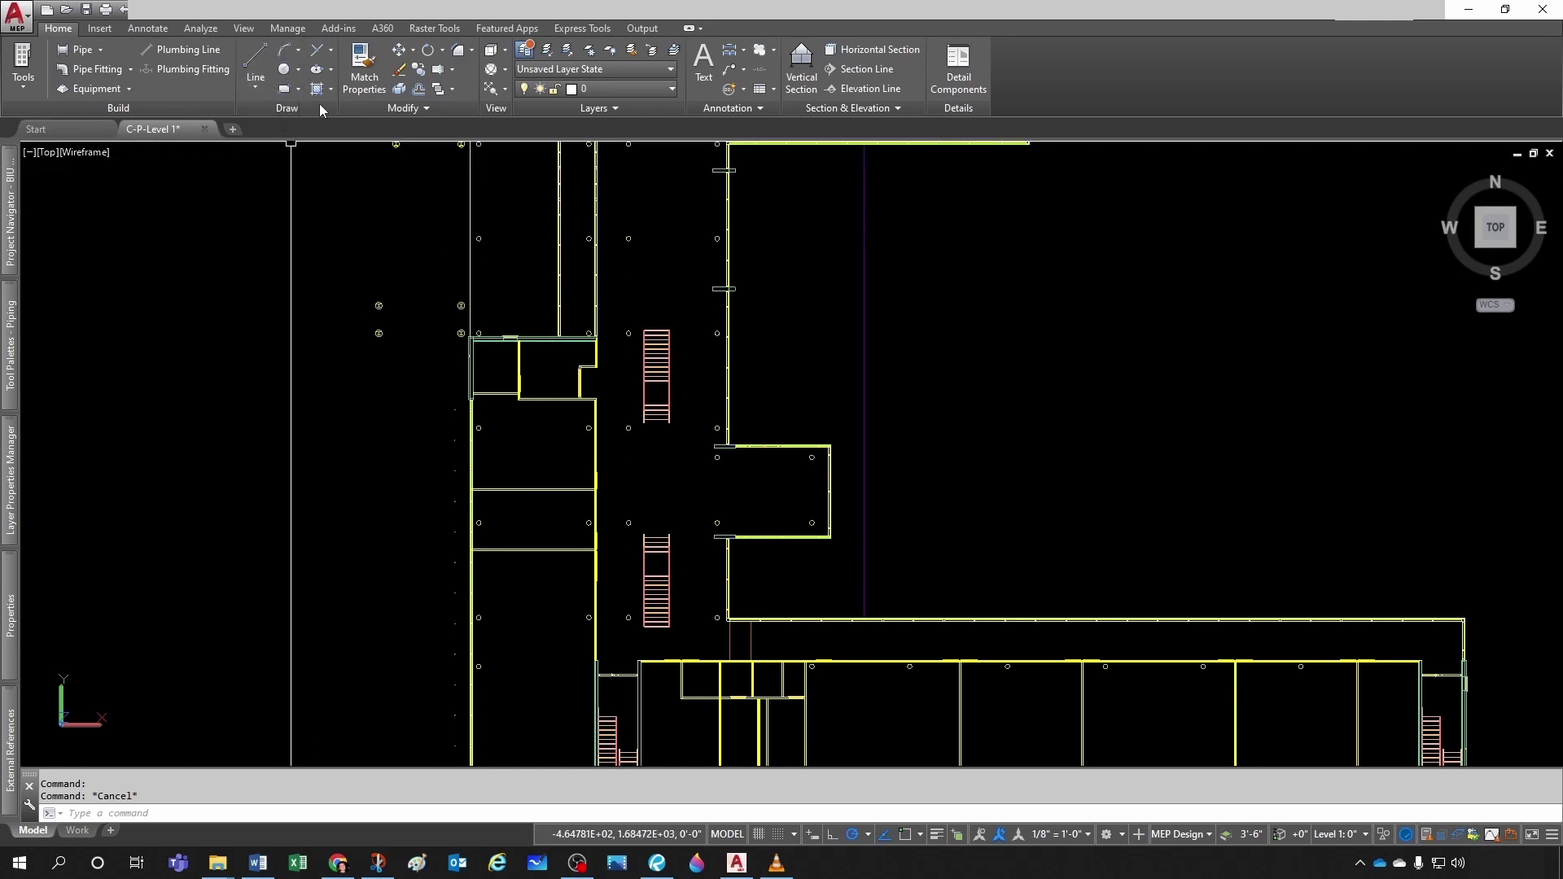
pyautogui.click(82, 50)
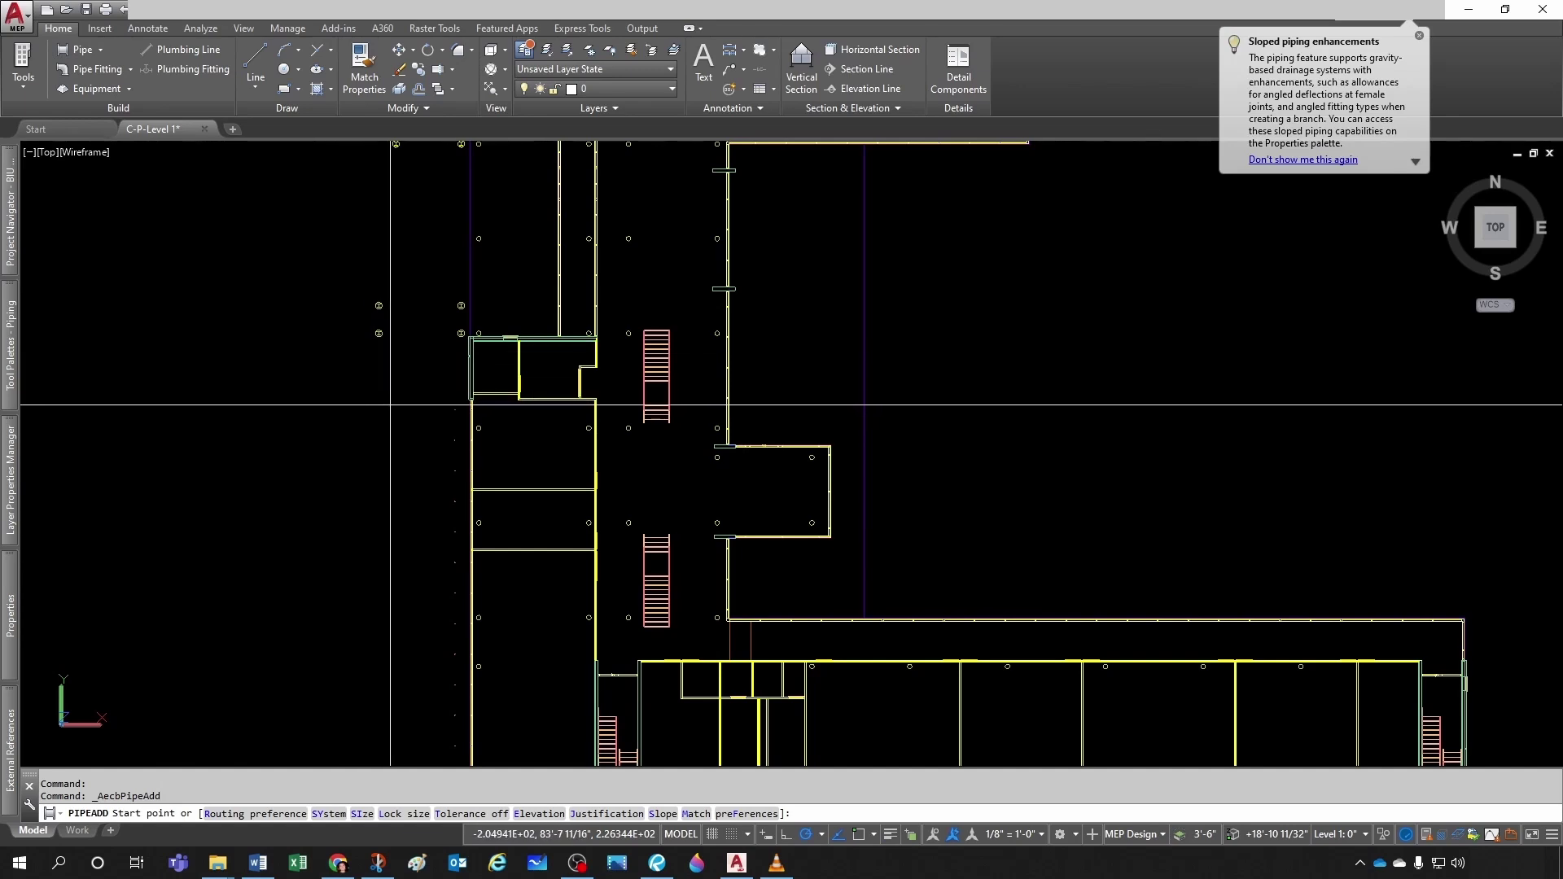
pyautogui.scroll(3, 570, 426)
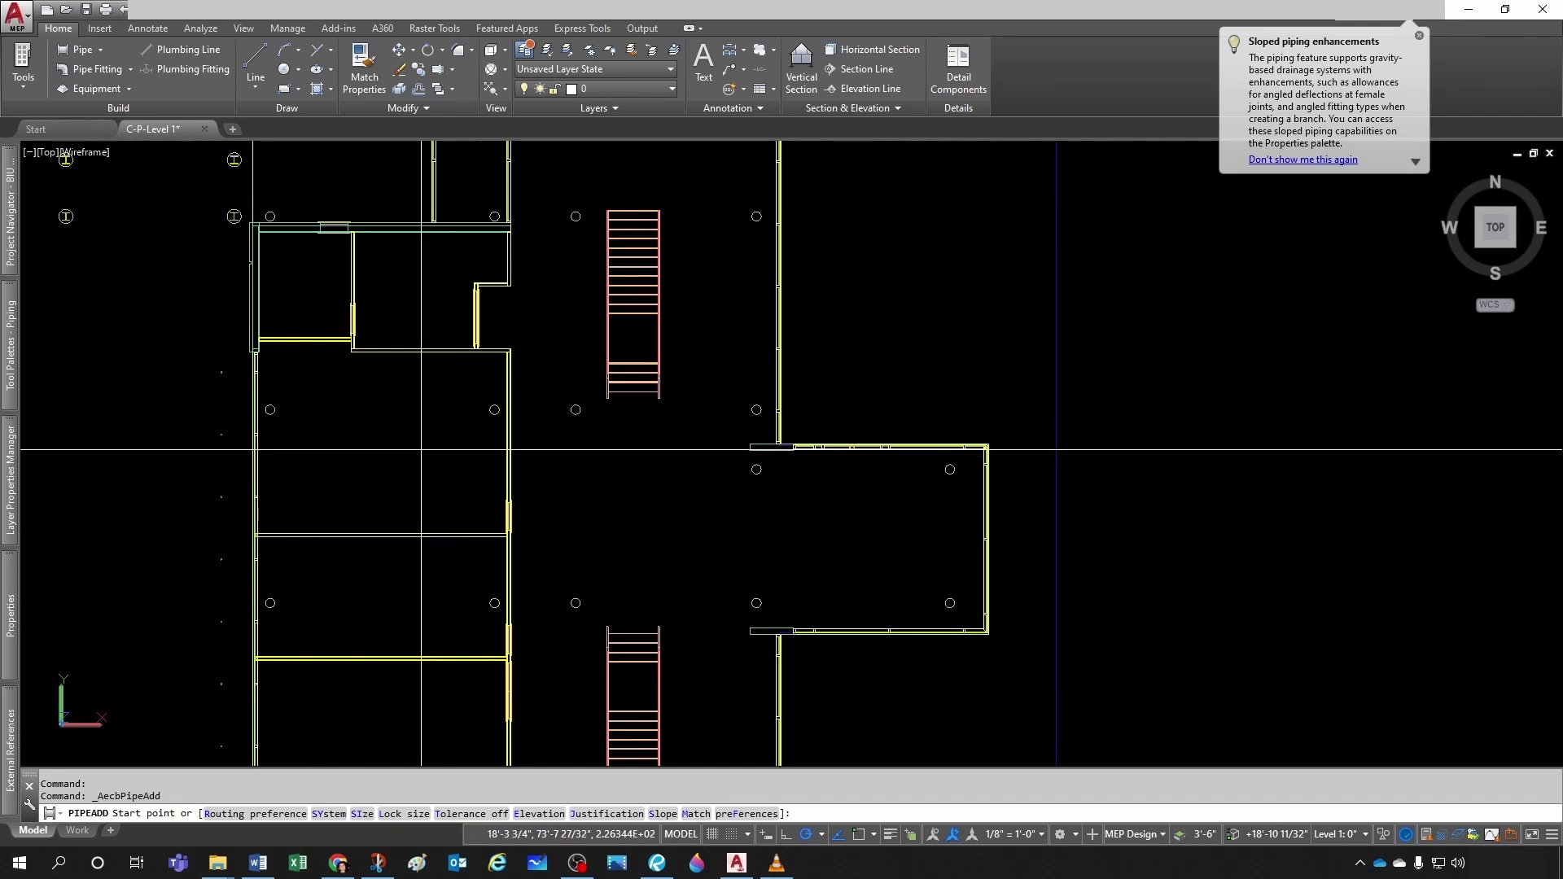
pyautogui.moveTo(14, 616)
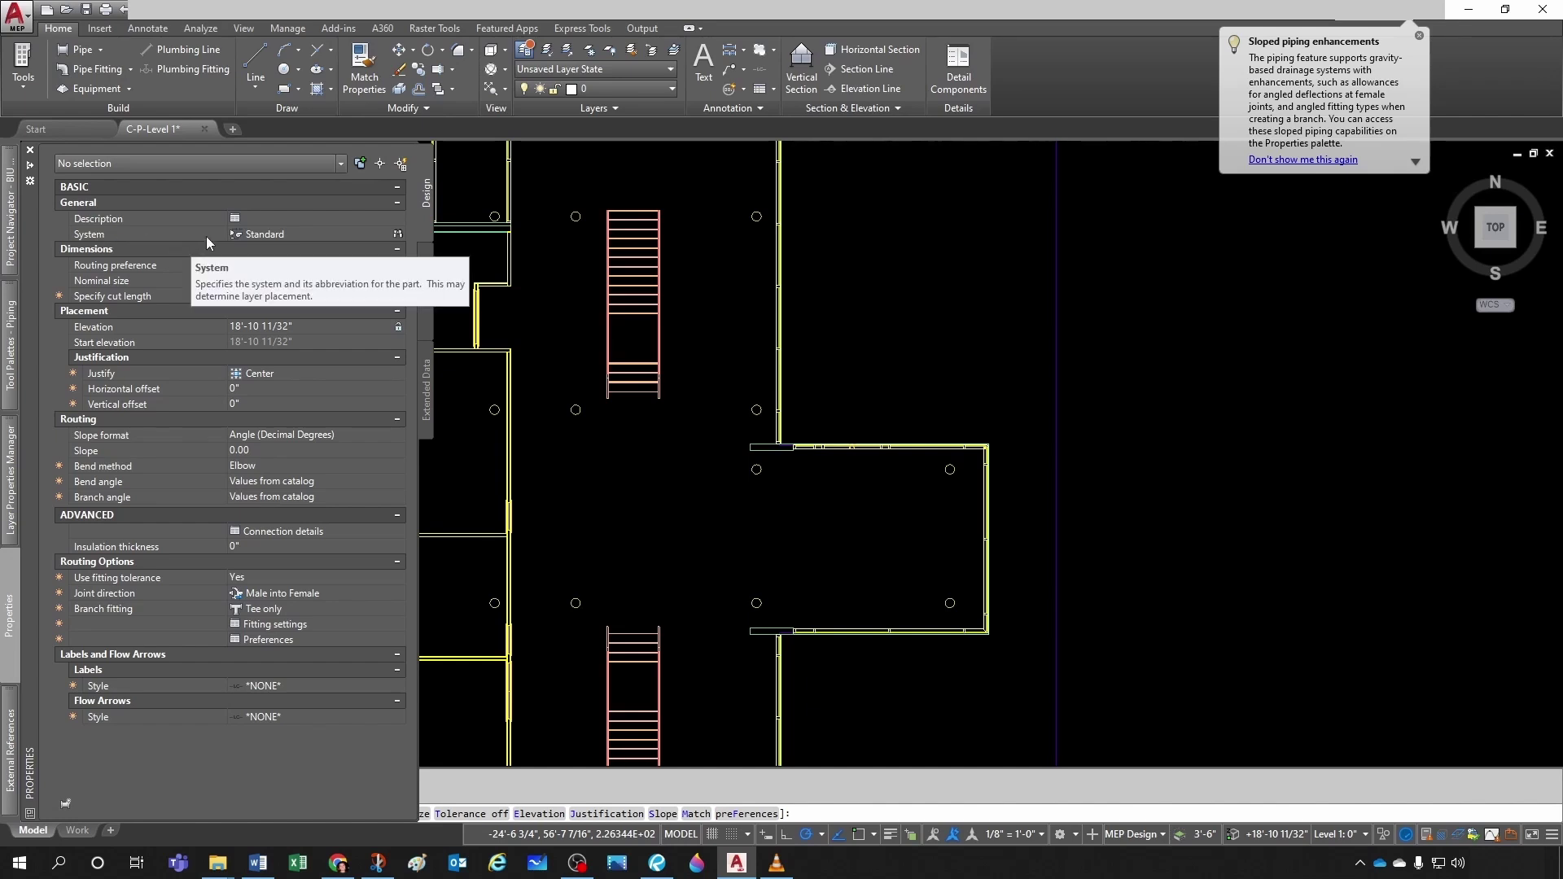
pyautogui.click(332, 236)
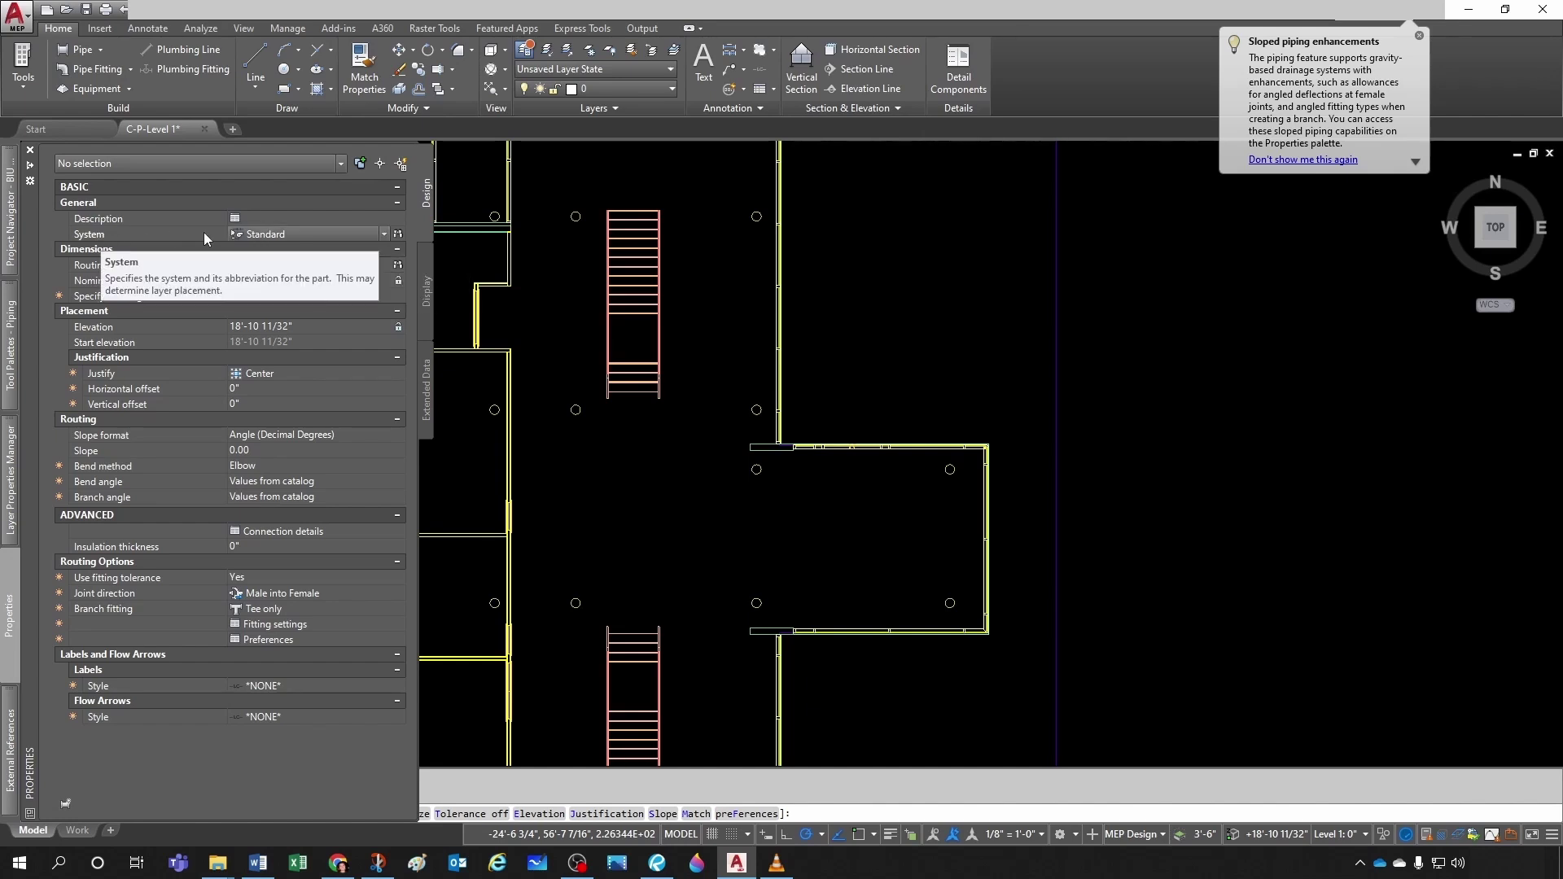
pyautogui.click(285, 233)
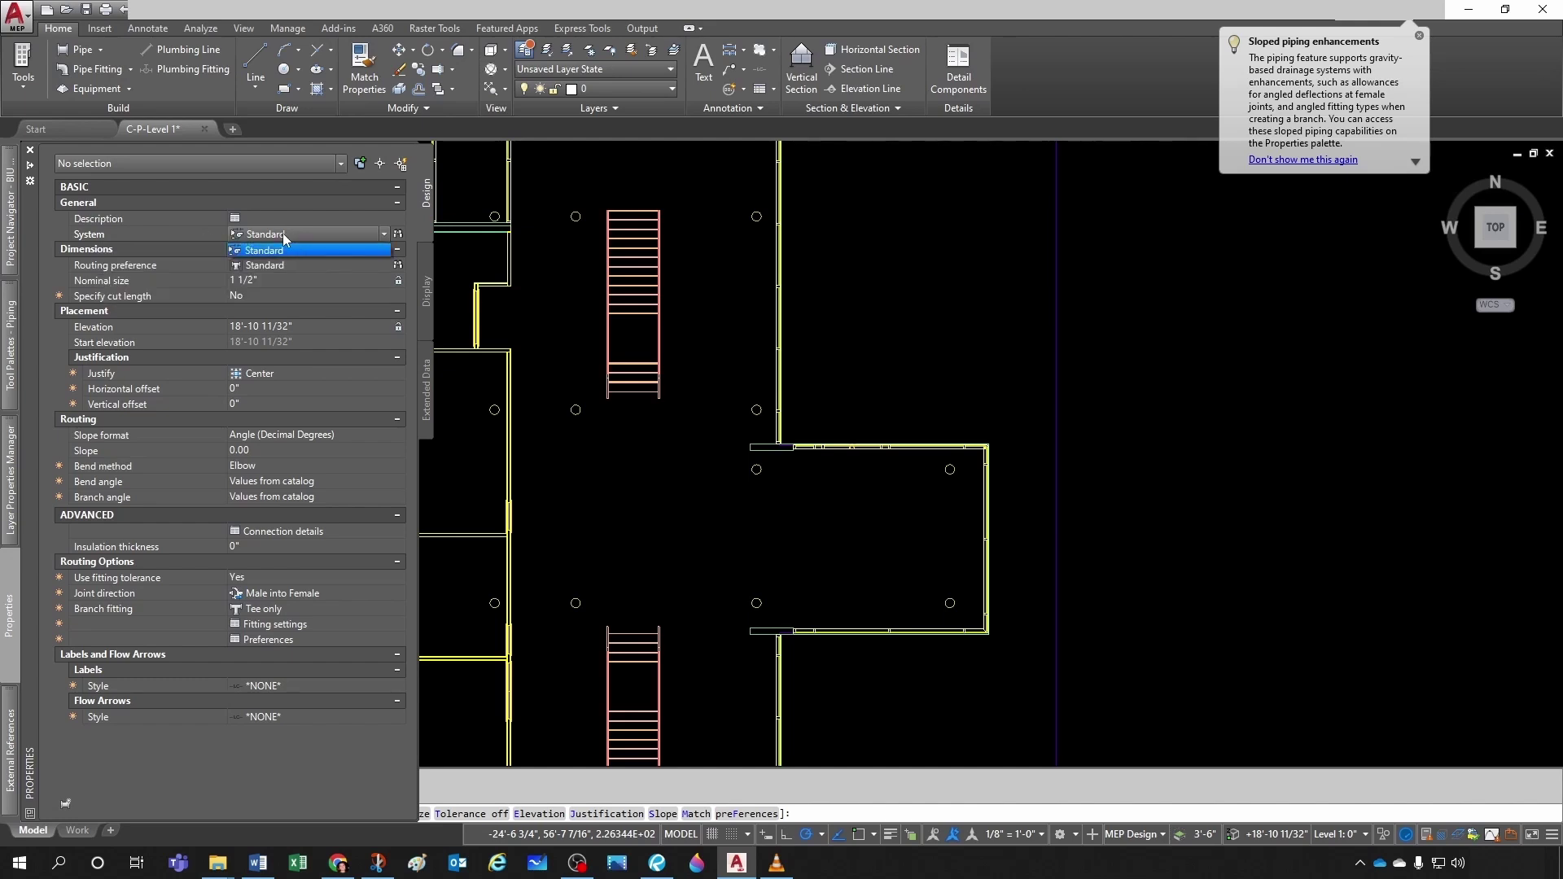
pyautogui.click(268, 248)
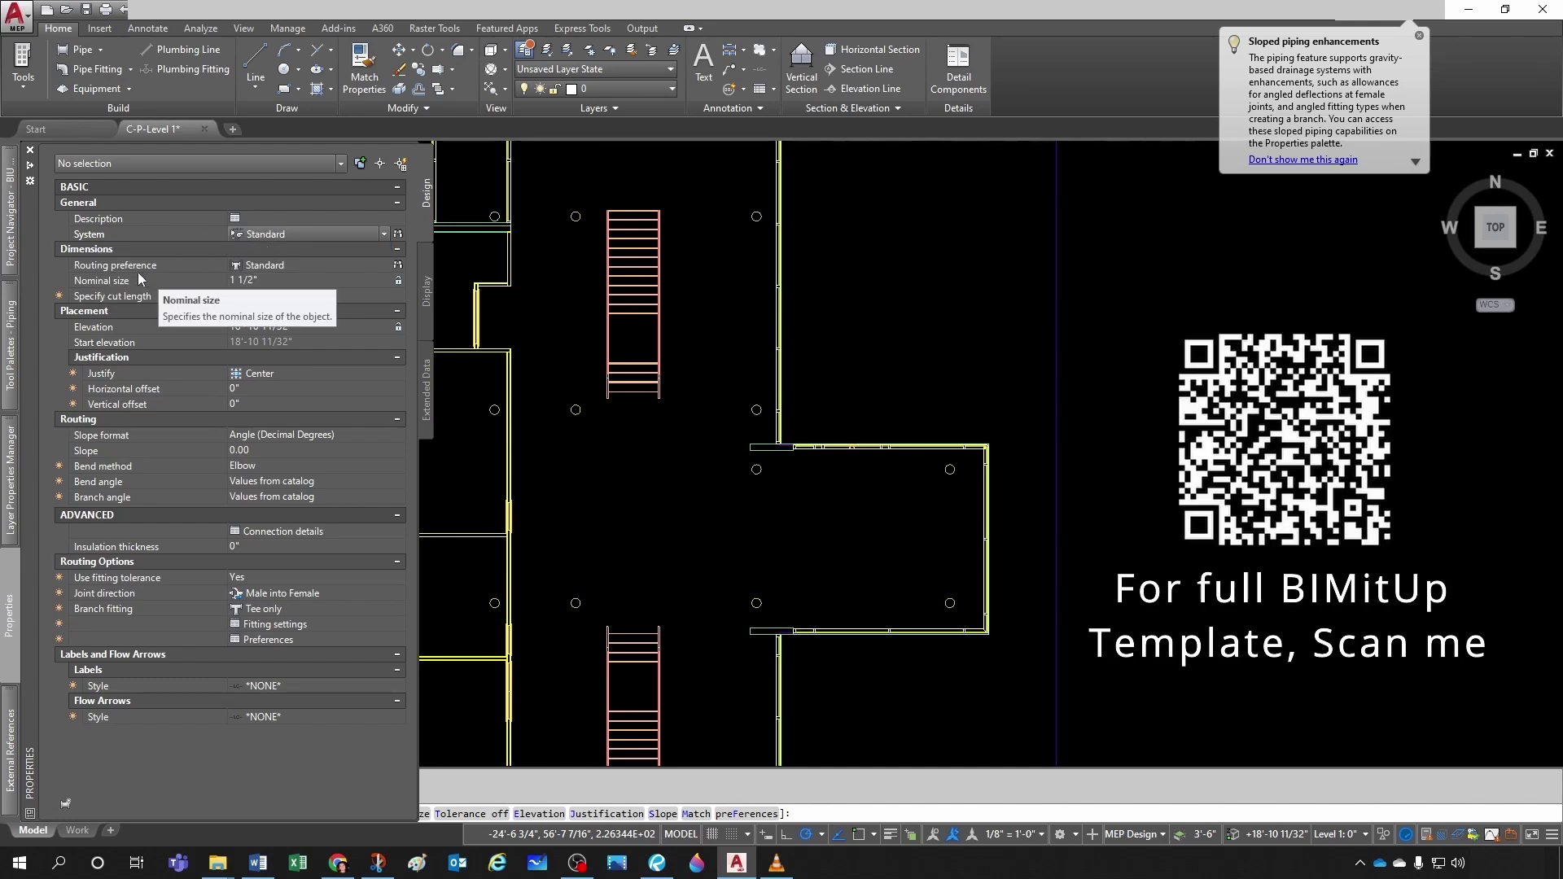
# Use the Standard routing preference and set the pipe's nominal size to 6"
pyautogui.click(303, 262)
pyautogui.click(303, 263)
pyautogui.click(266, 282)
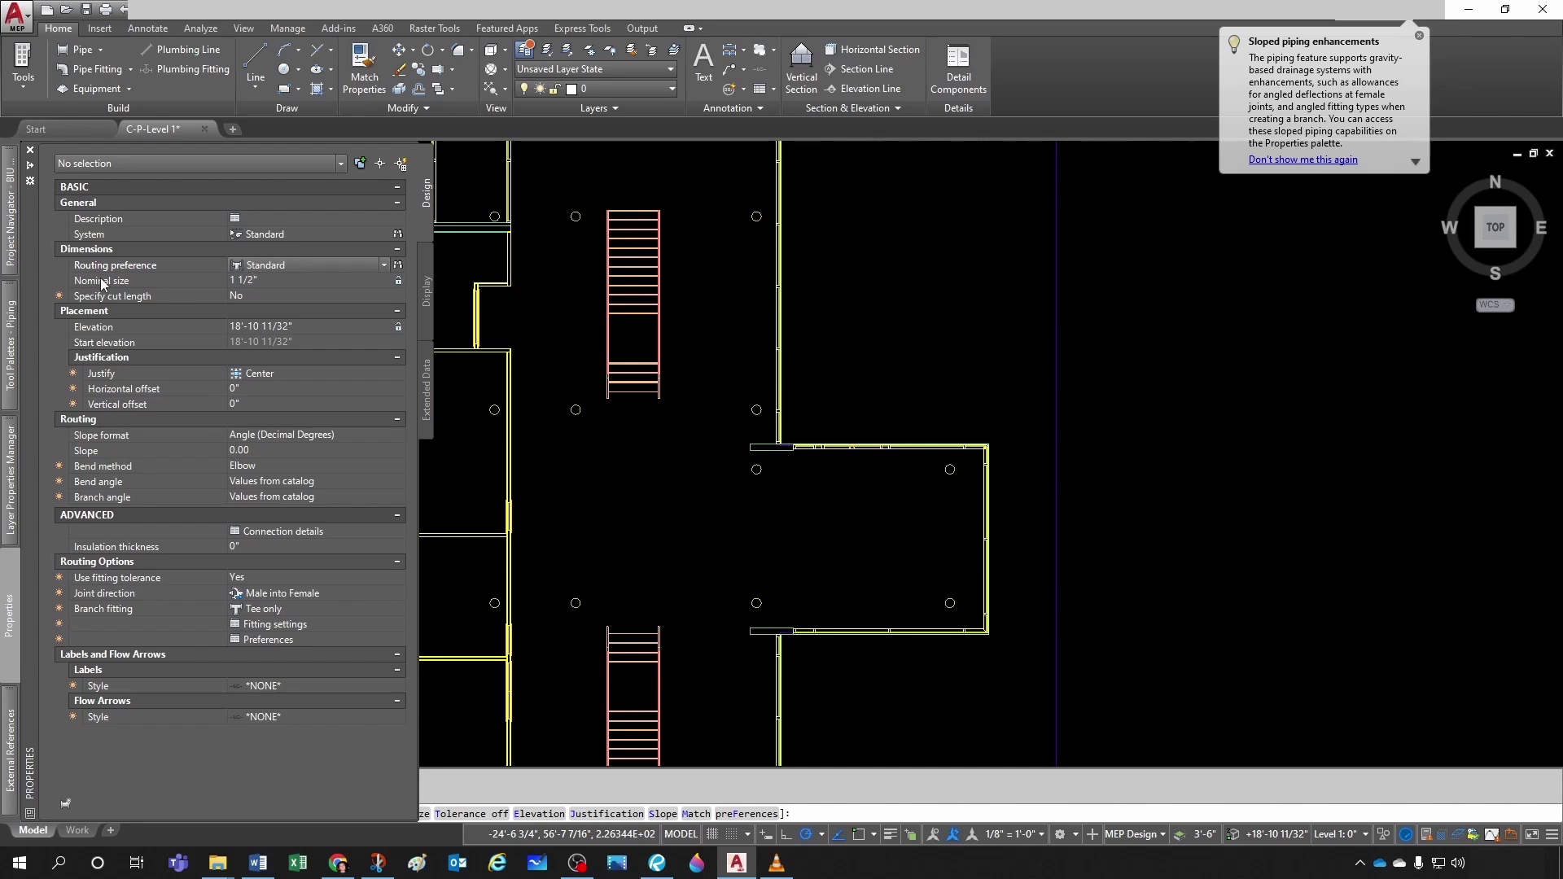
pyautogui.click(258, 283)
pyautogui.click(258, 283)
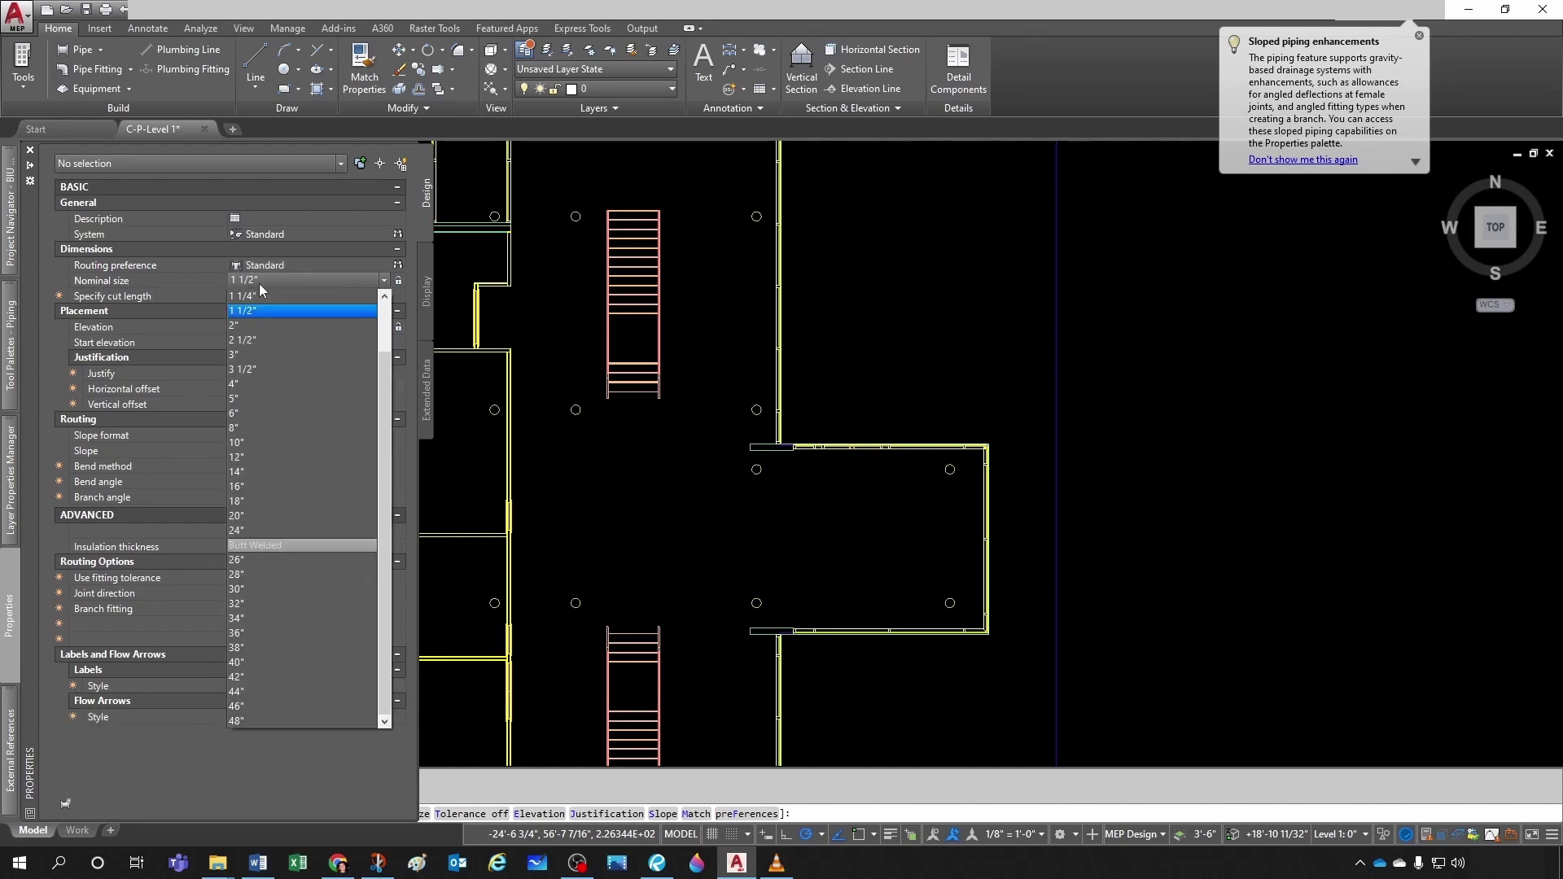
pyautogui.click(252, 409)
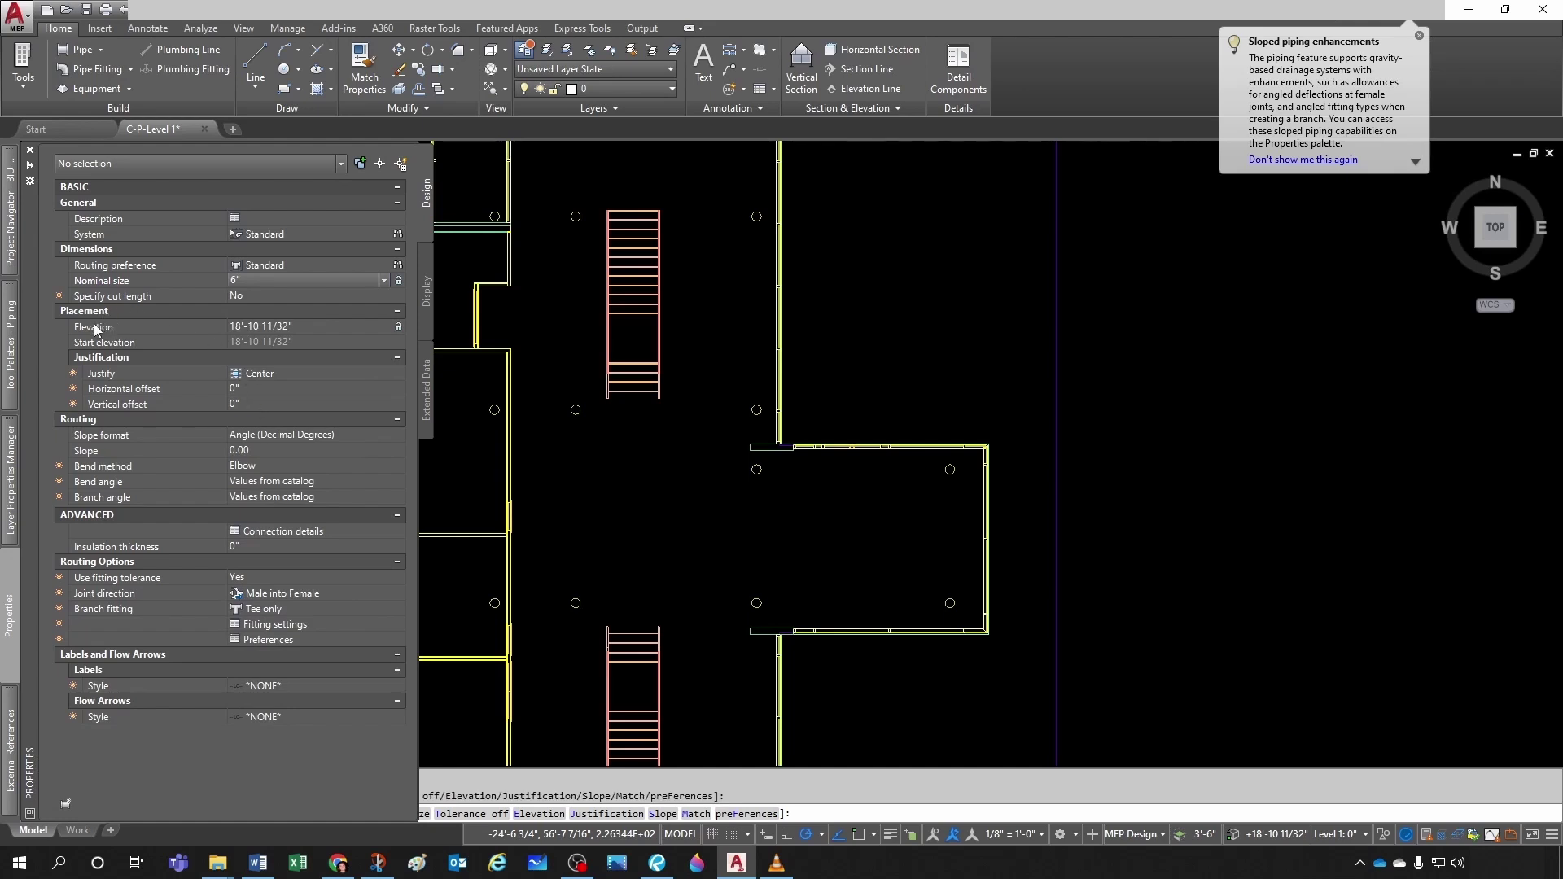
# Set the elevation to 8' and draw an eastward pipe about 8'-6" long inside the room's north wall, ending near the northeast corner
pyautogui.click(303, 326)
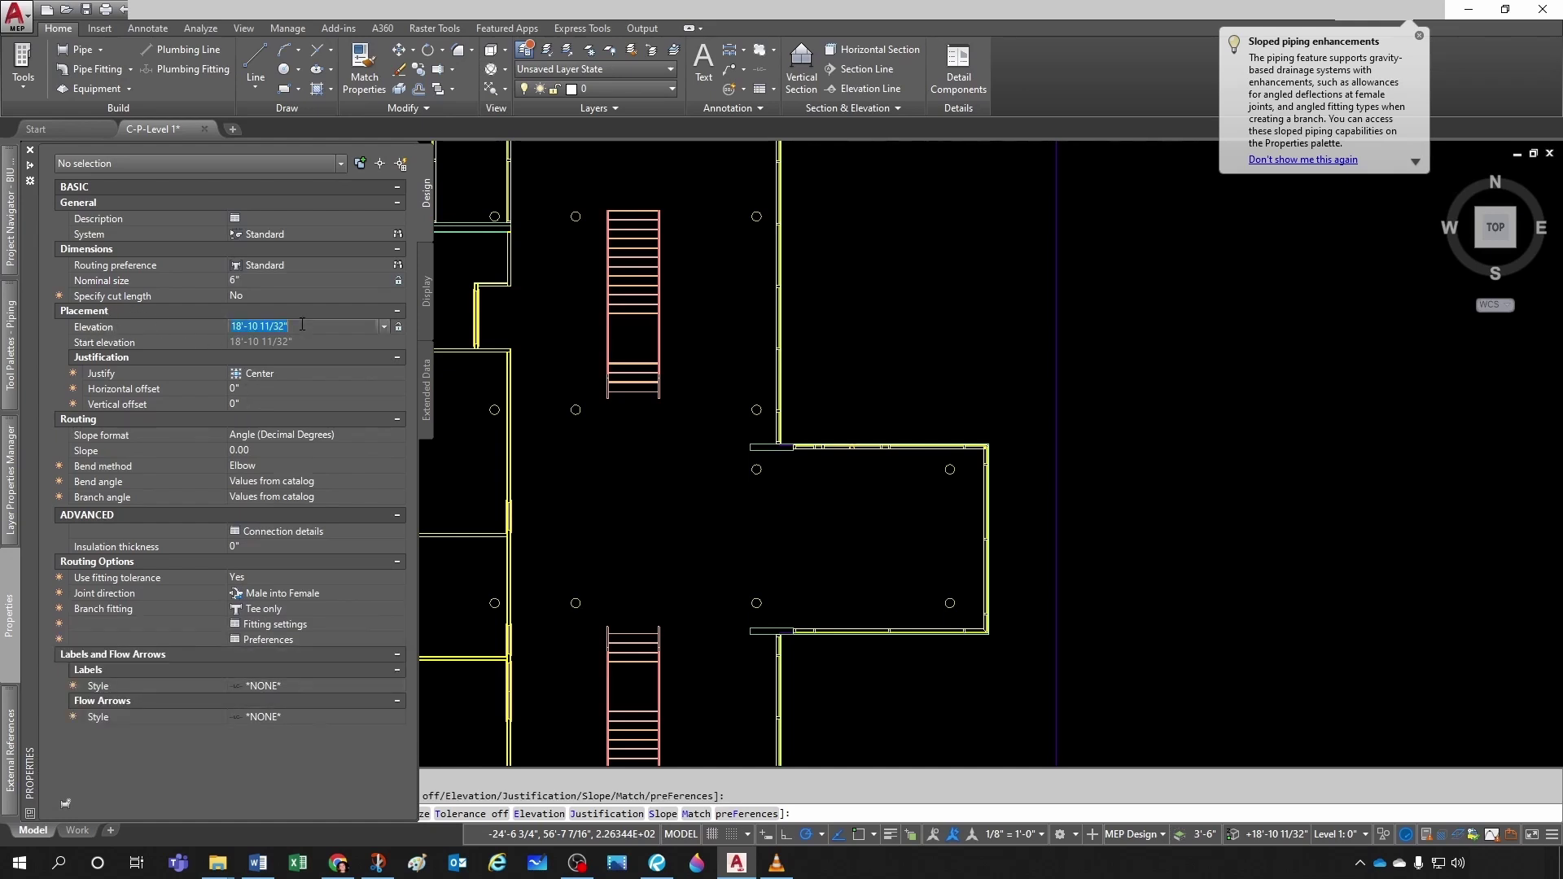
pyautogui.write('8')
pyautogui.press('Return')
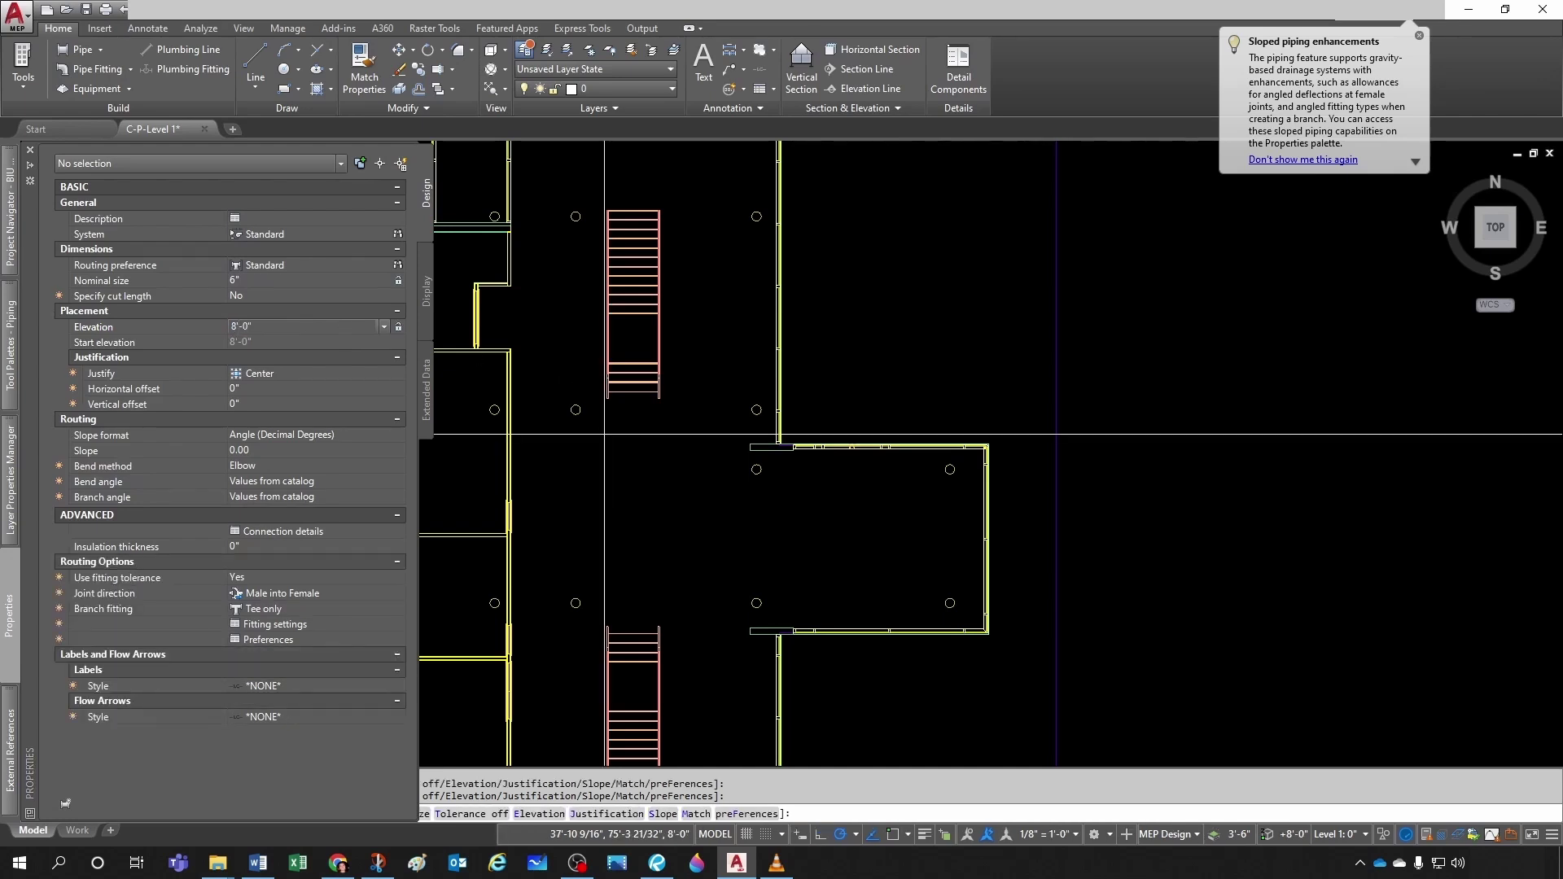
pyautogui.scroll(5, 350, 522)
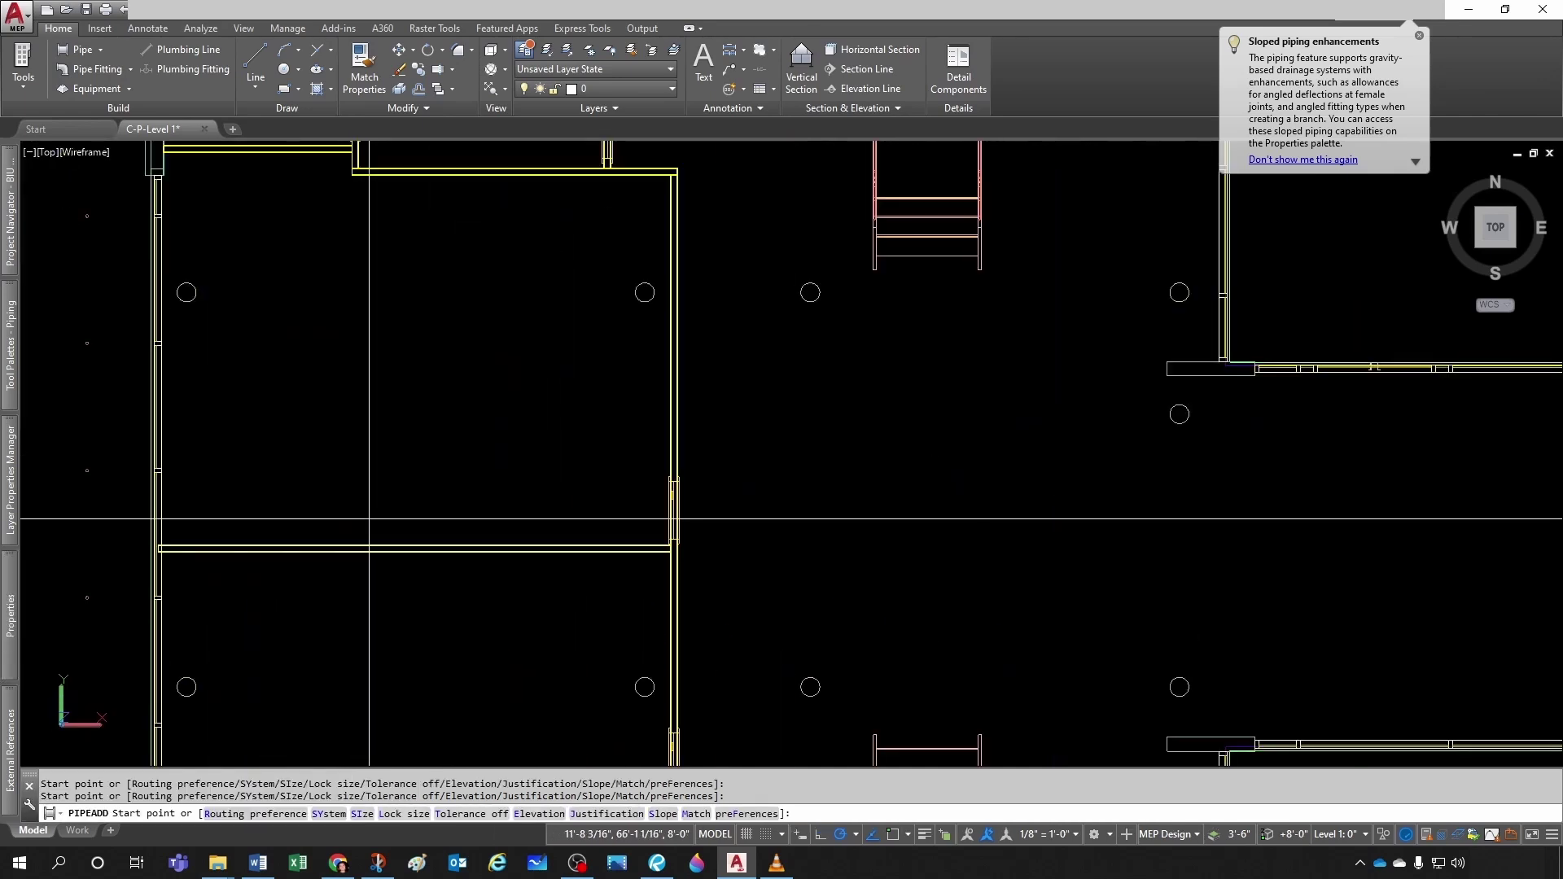
pyautogui.click(478, 194)
pyautogui.scroll(3, 621, 184)
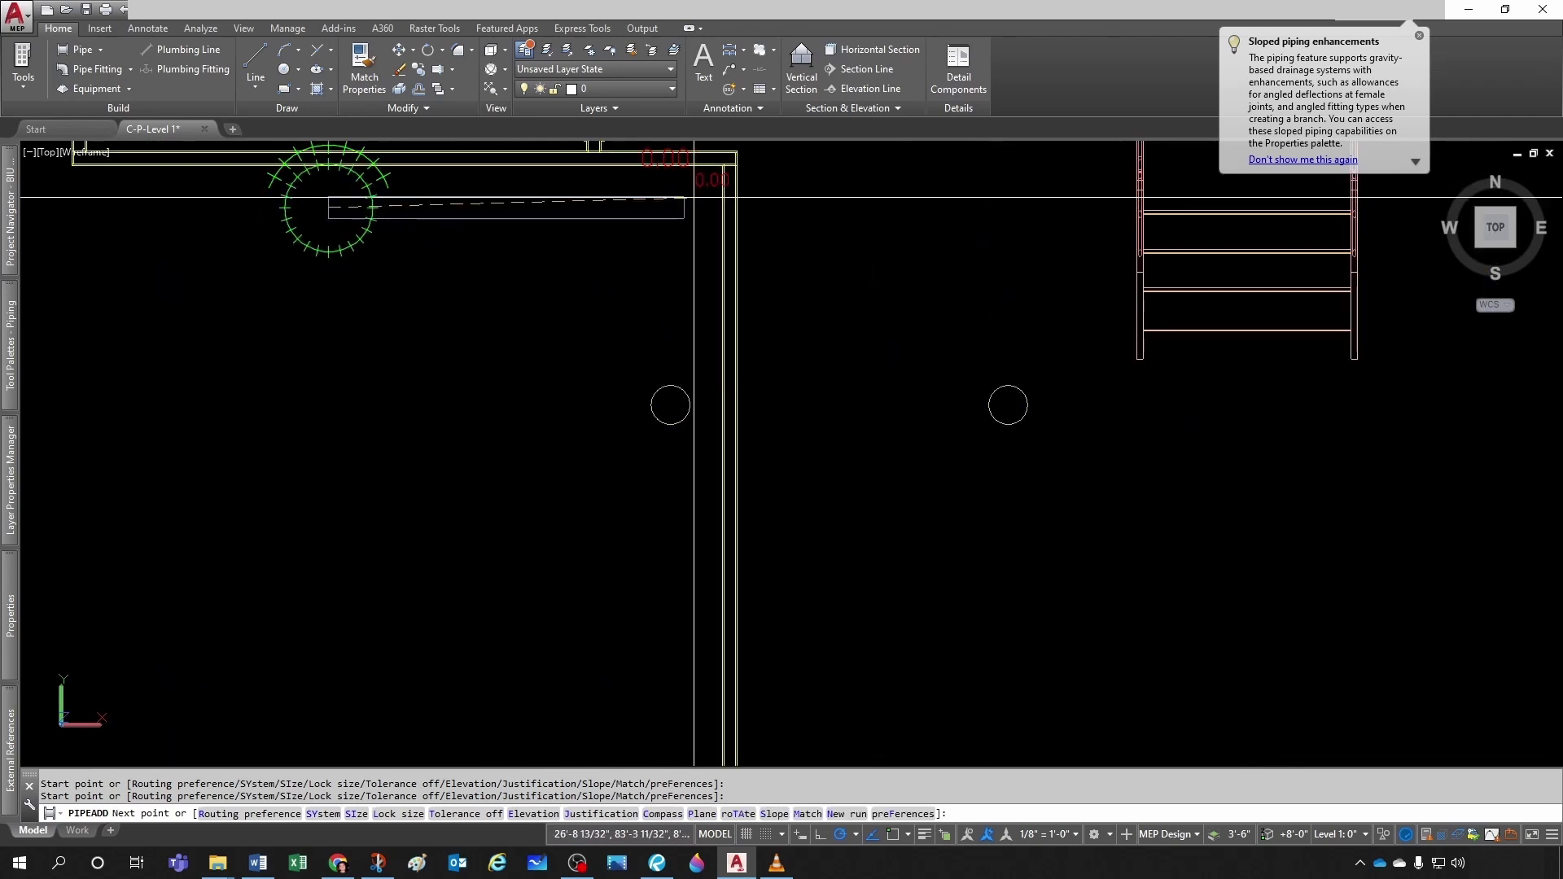
pyautogui.click(688, 208)
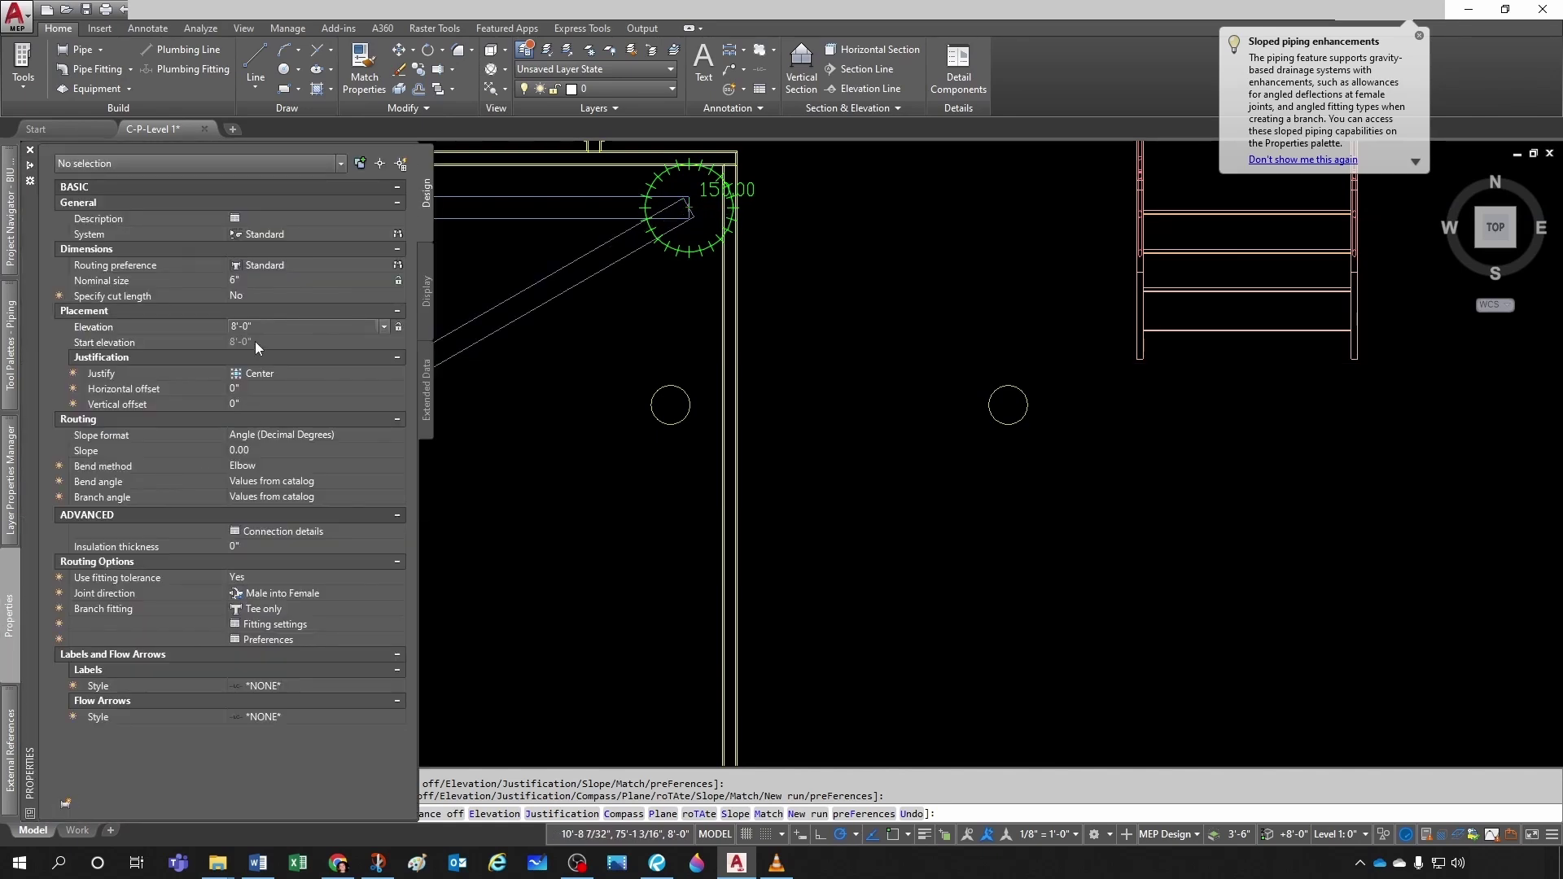
# Raise the run's elevation to 12', continue it east past the wall and south along the corridor, and end the run
pyautogui.doubleClick(267, 326)
pyautogui.write("12'")
pyautogui.press('Return')
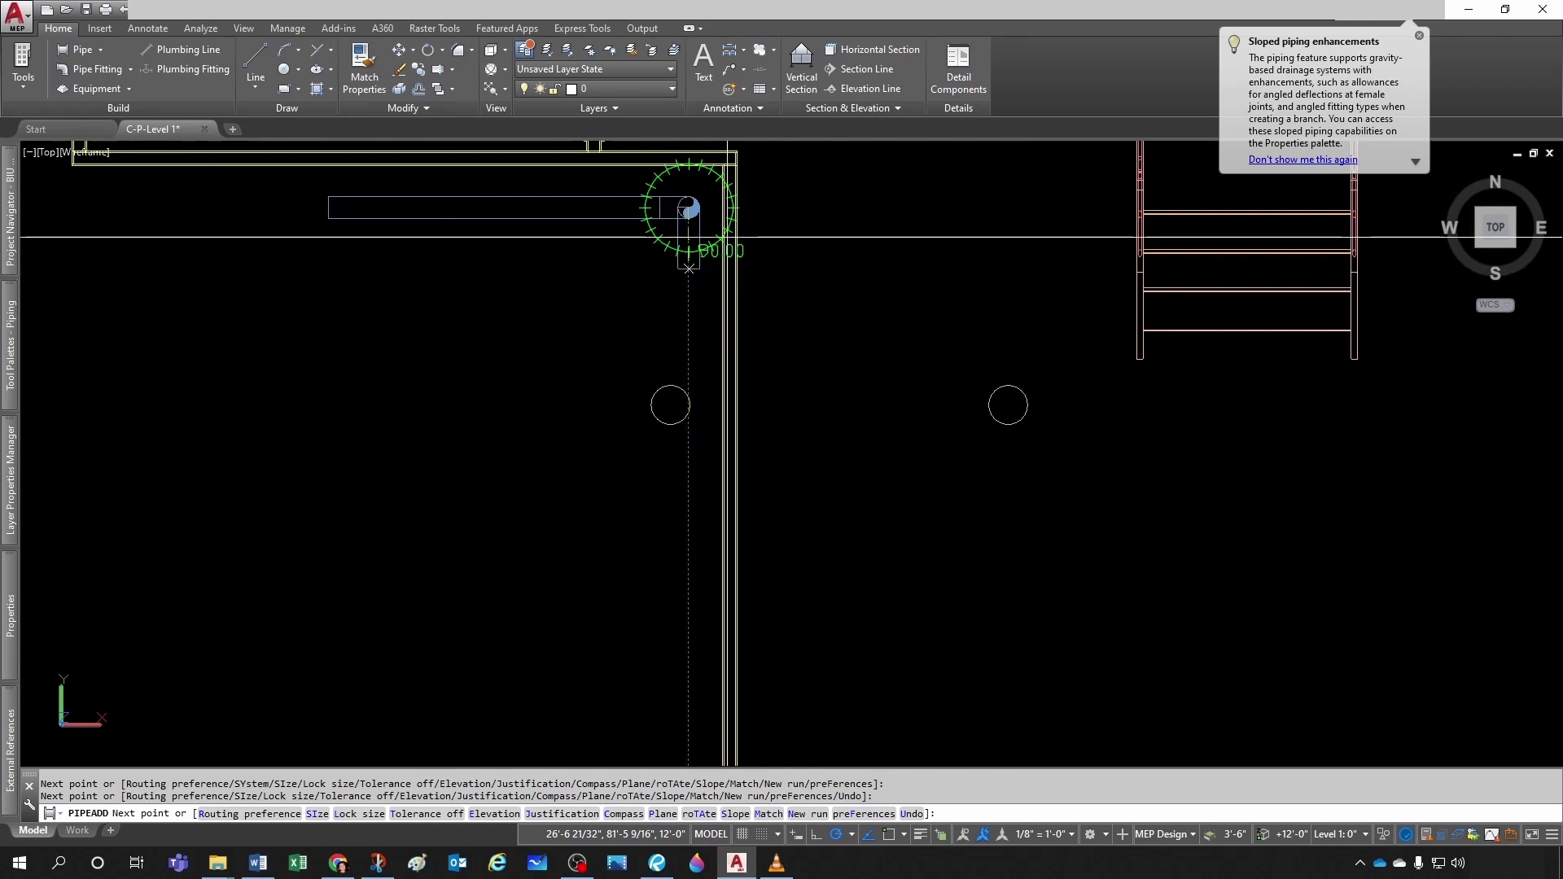
pyautogui.click(786, 209)
pyautogui.scroll(-6, 796, 249)
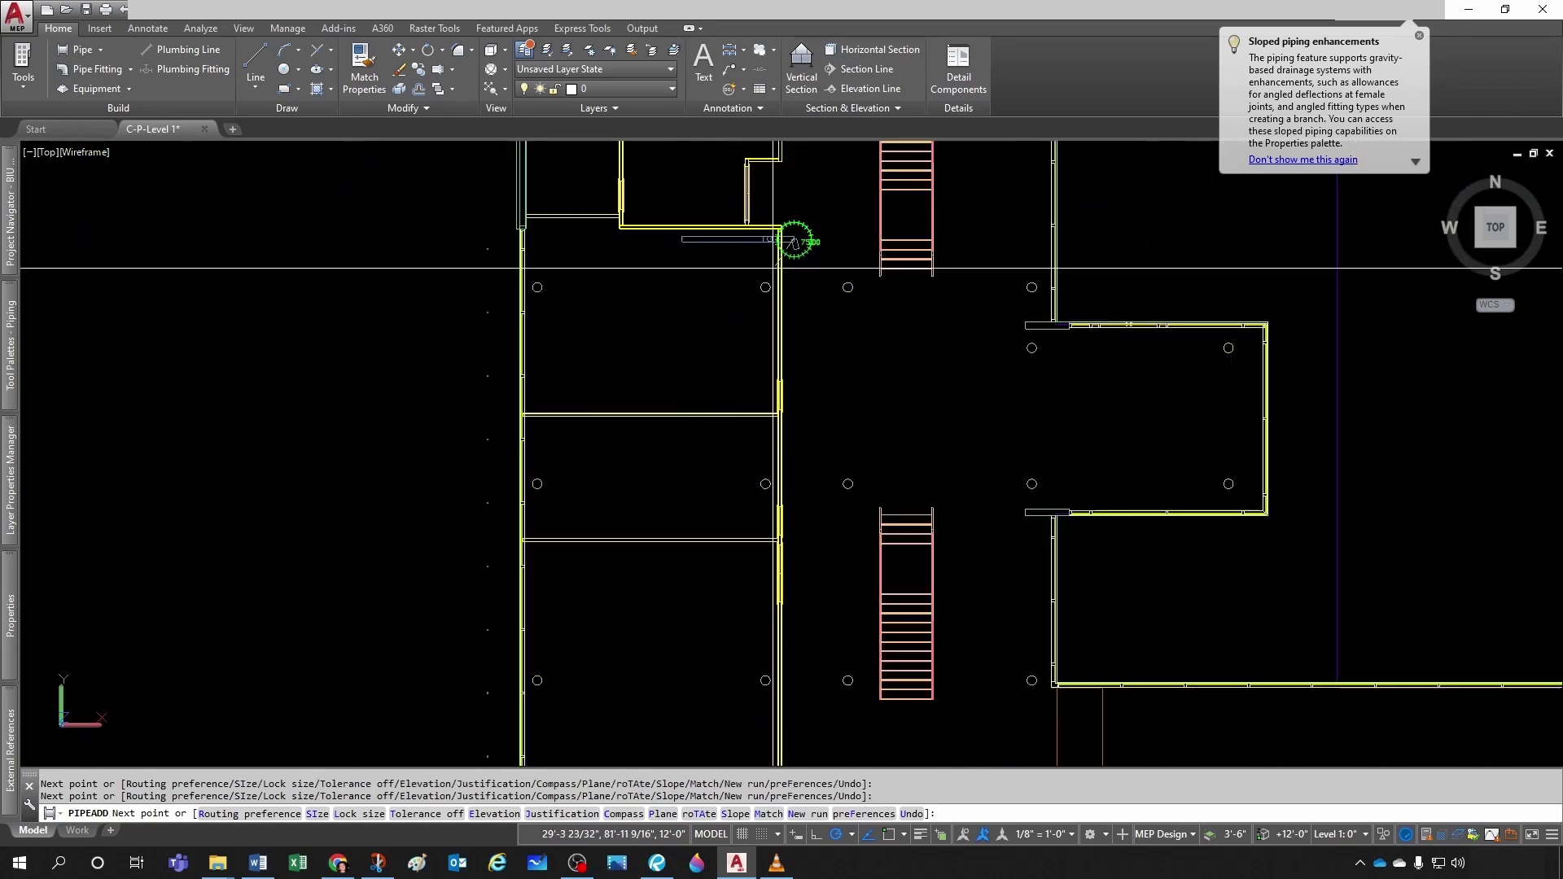
pyautogui.click(796, 339)
pyautogui.scroll(3, 801, 339)
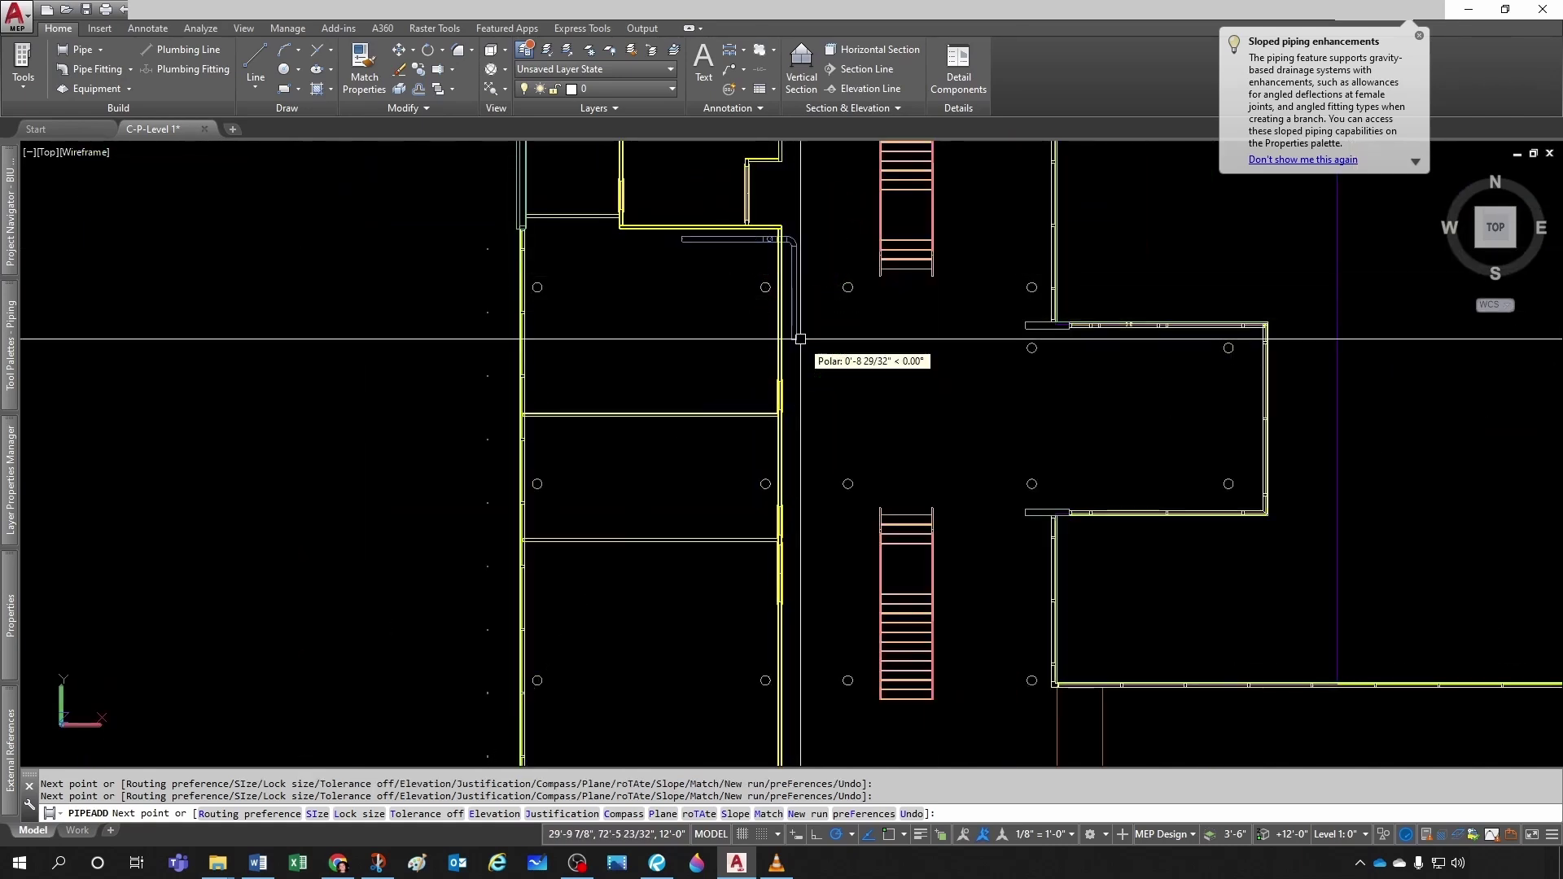
pyautogui.press('Escape')
# Inspect the new pipe run in the southwest isometric view with the Conceptual visual style, and return to Wireframe
pyautogui.scroll(-5, 716, 327)
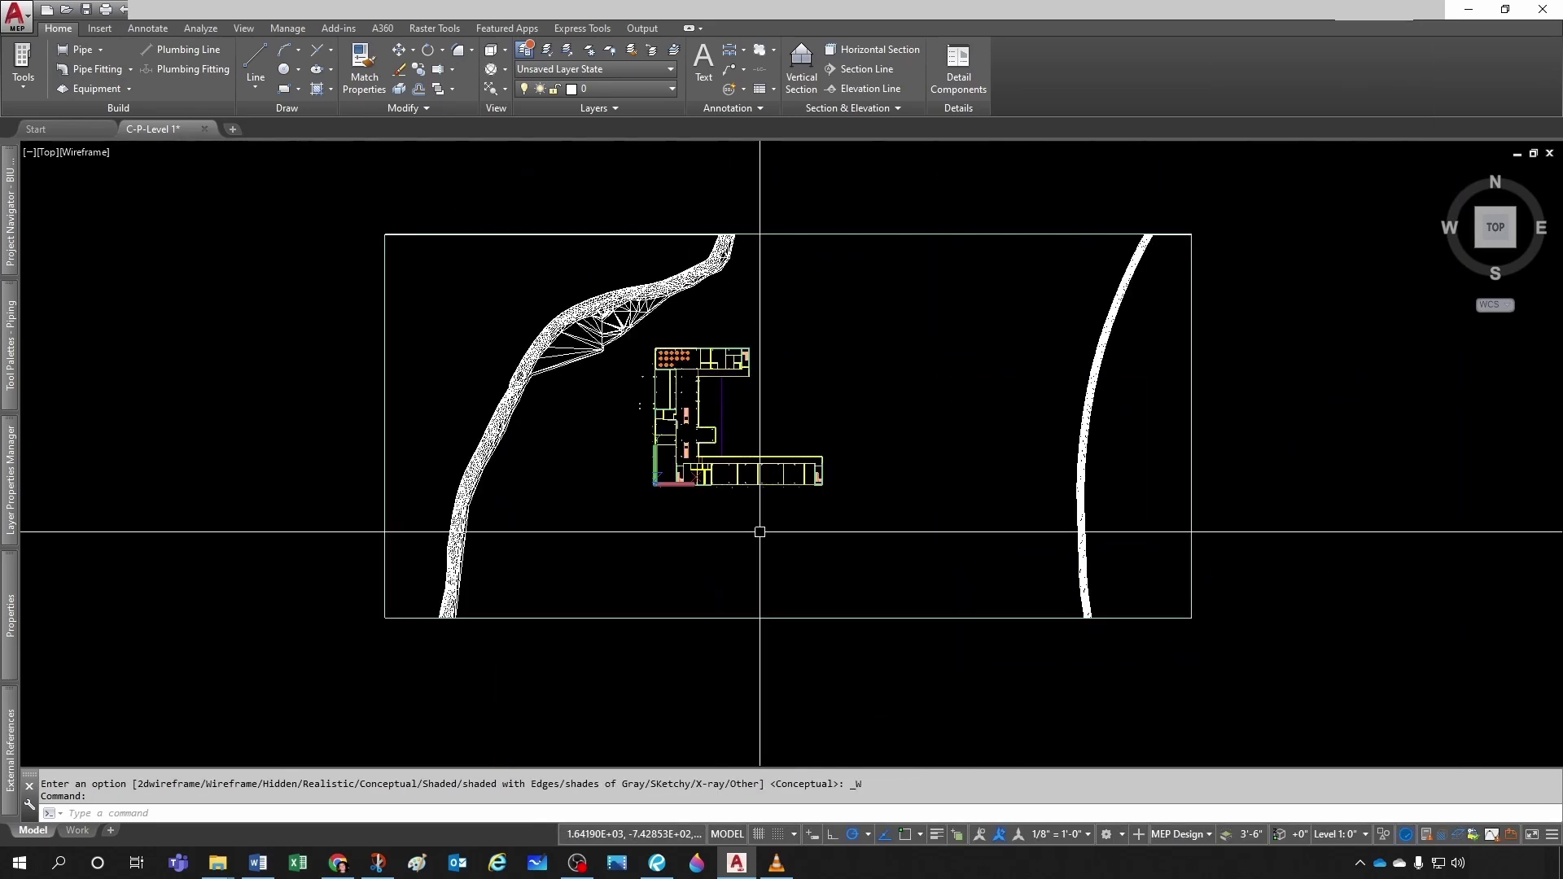
pyautogui.click(1478, 250)
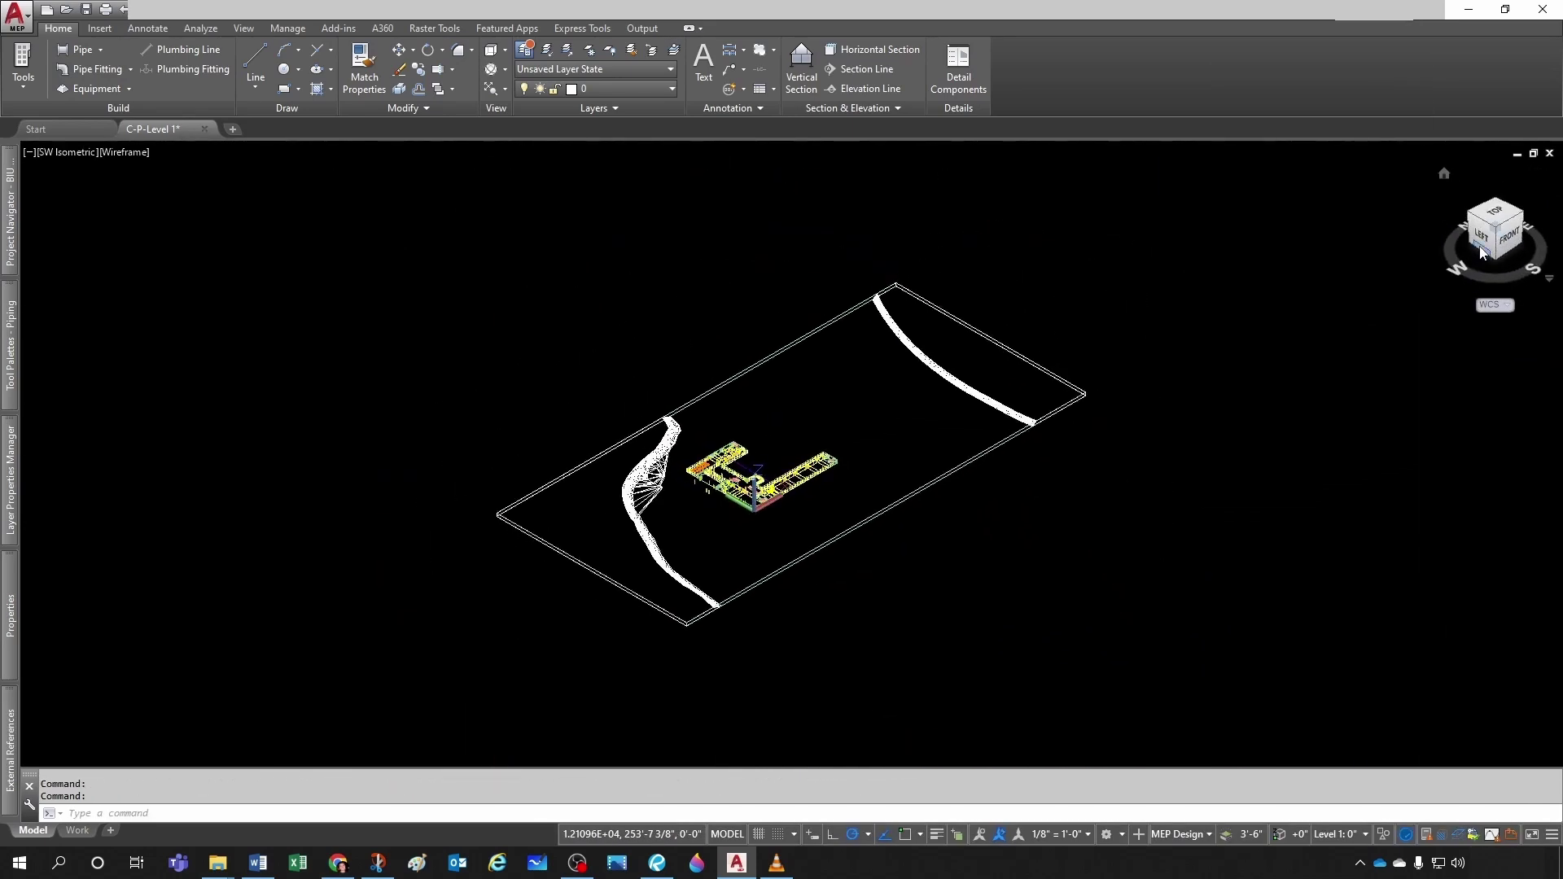
pyautogui.scroll(10, 824, 398)
pyautogui.scroll(5, 855, 447)
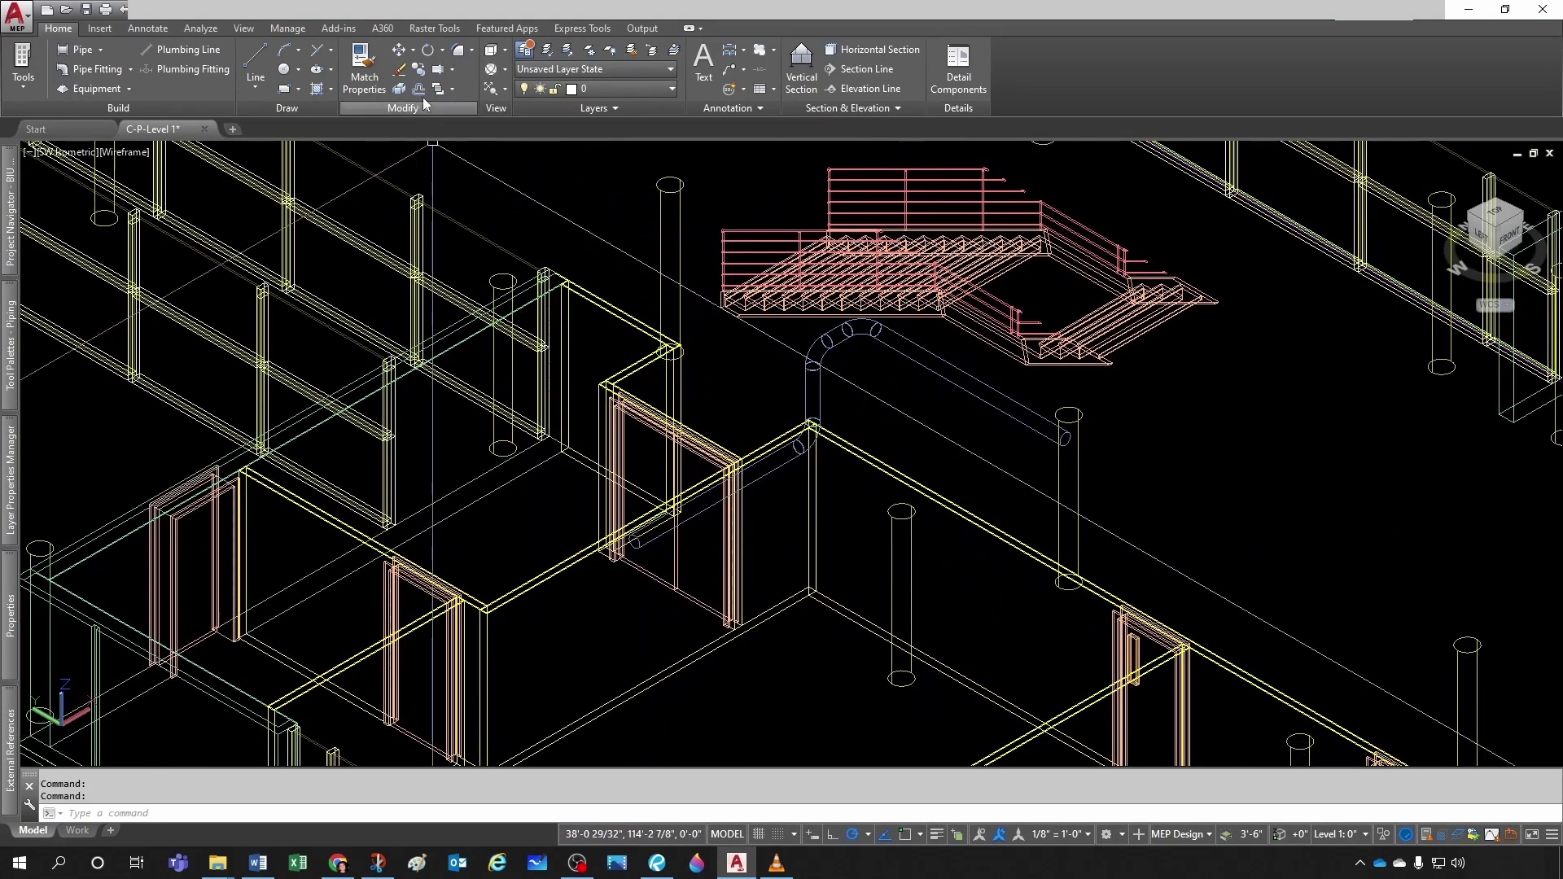
pyautogui.click(504, 72)
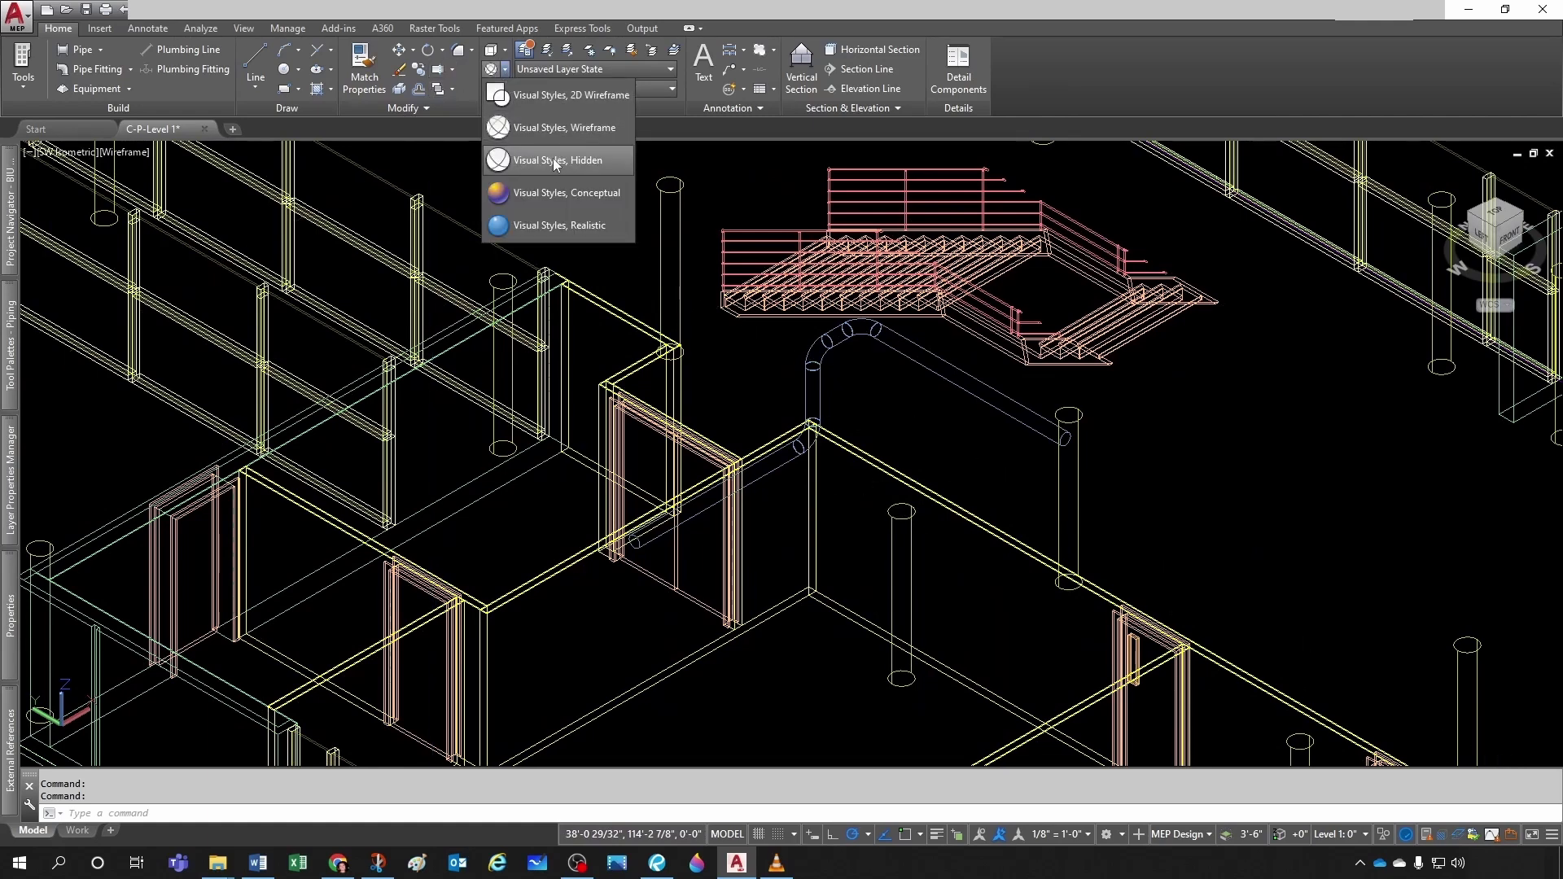
pyautogui.click(533, 193)
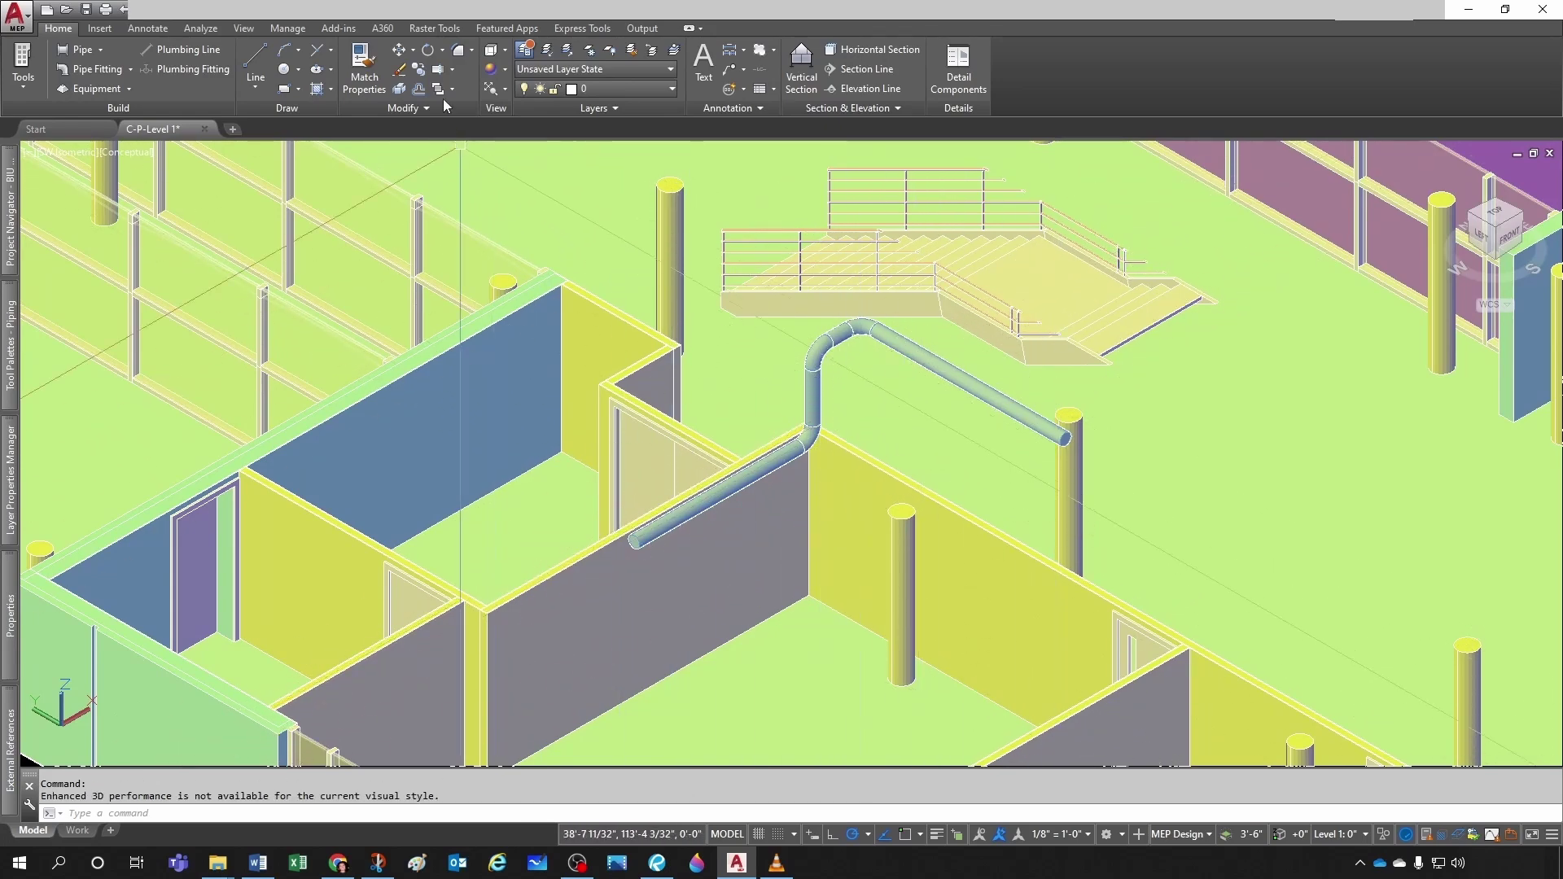
pyautogui.click(505, 72)
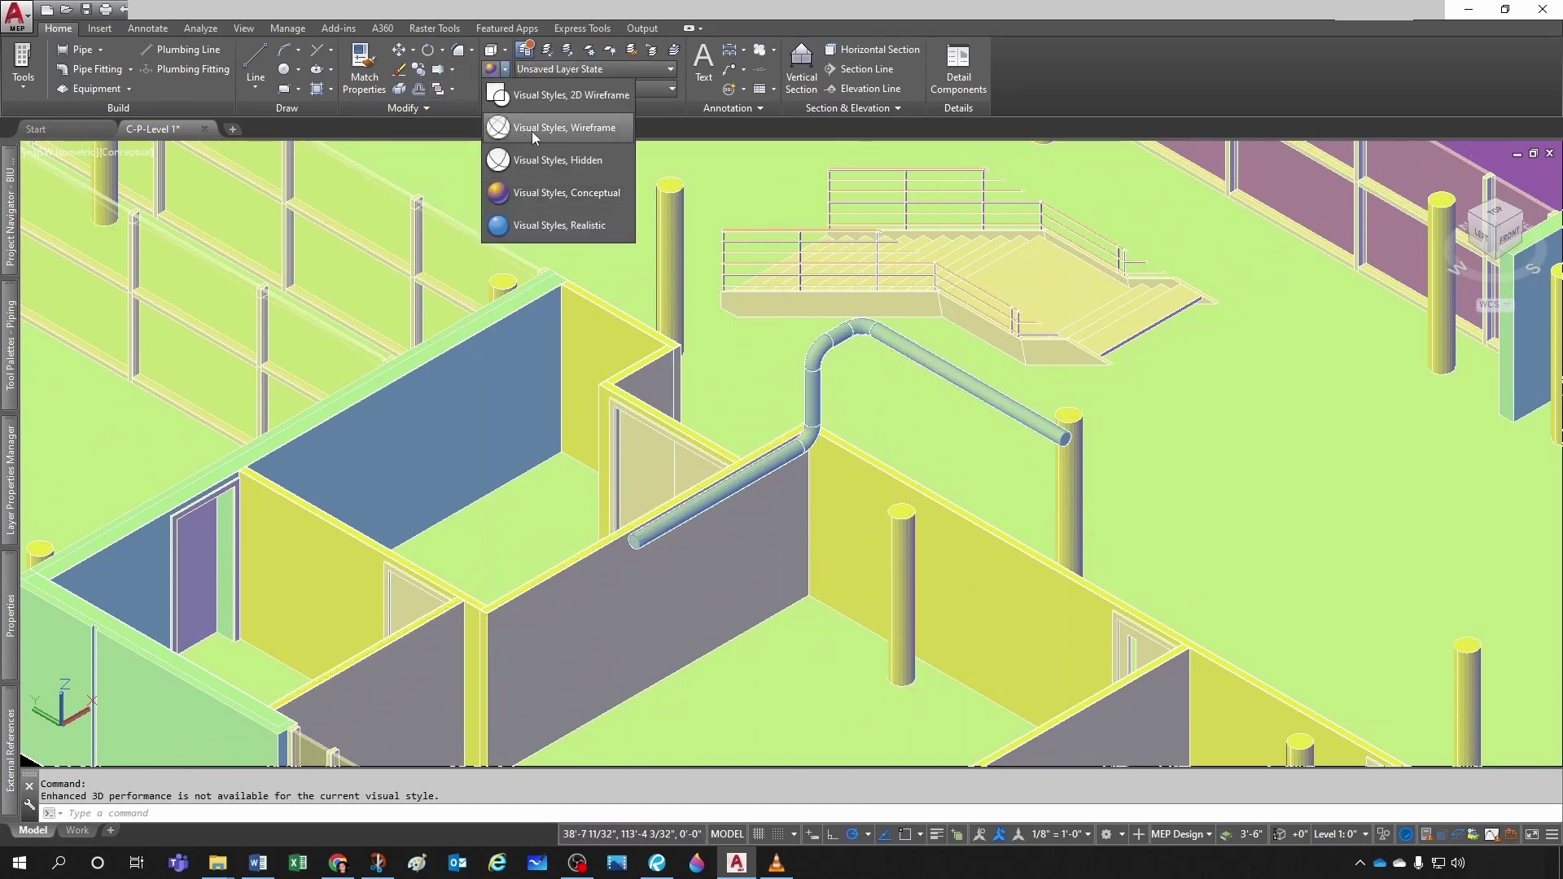
pyautogui.click(534, 128)
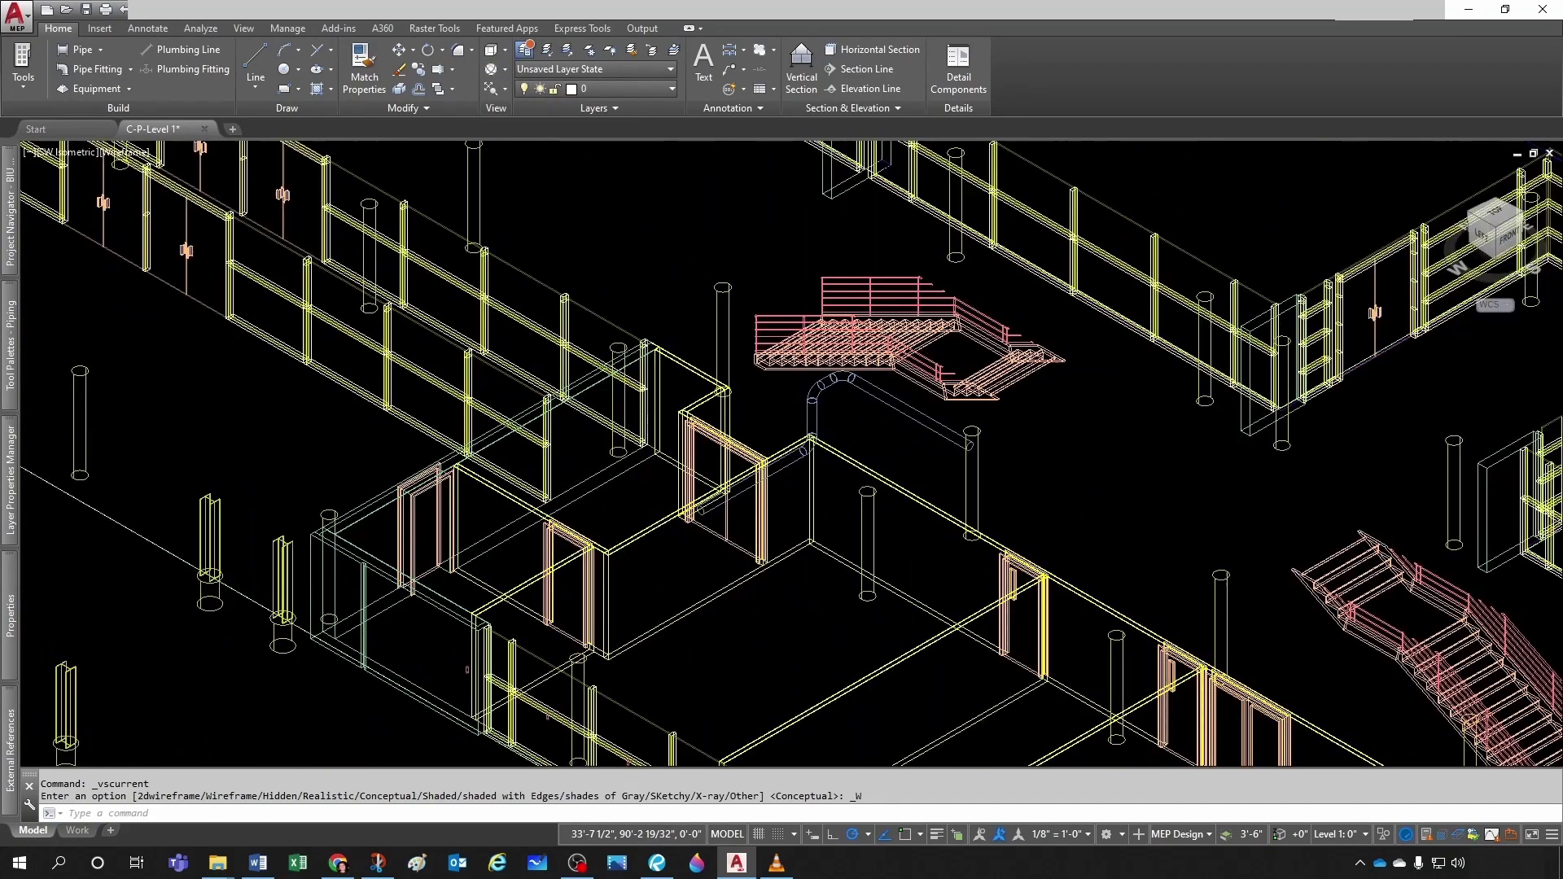
# Check the elevation properties of the lower horizontal pipe segment and deselect it
pyautogui.scroll(-2, 811, 458)
pyautogui.press('Escape')
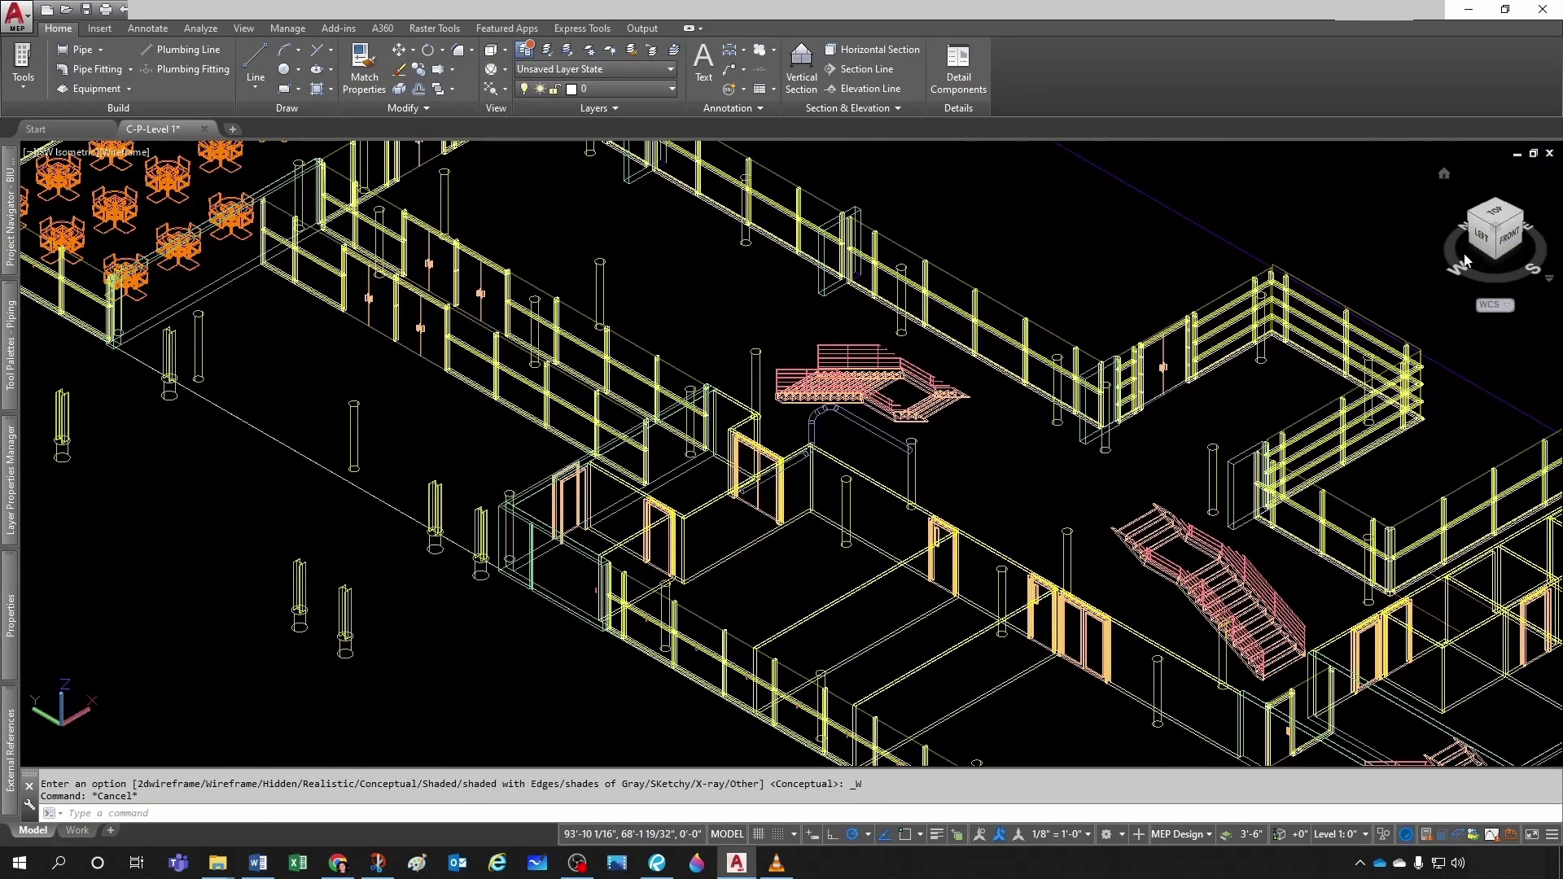
pyautogui.scroll(4, 846, 415)
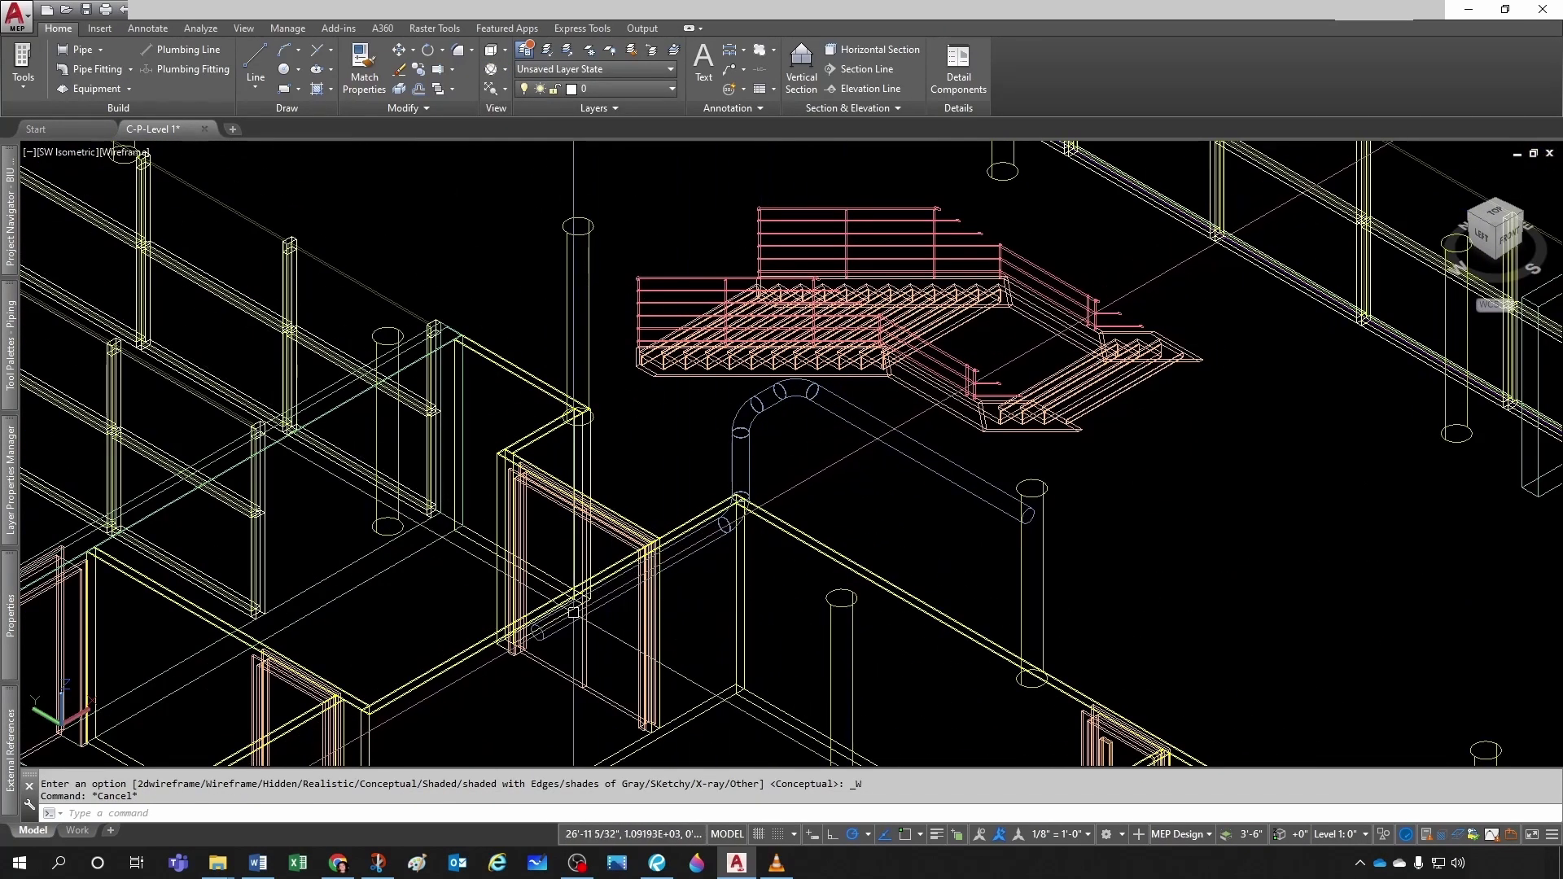
pyautogui.click(631, 576)
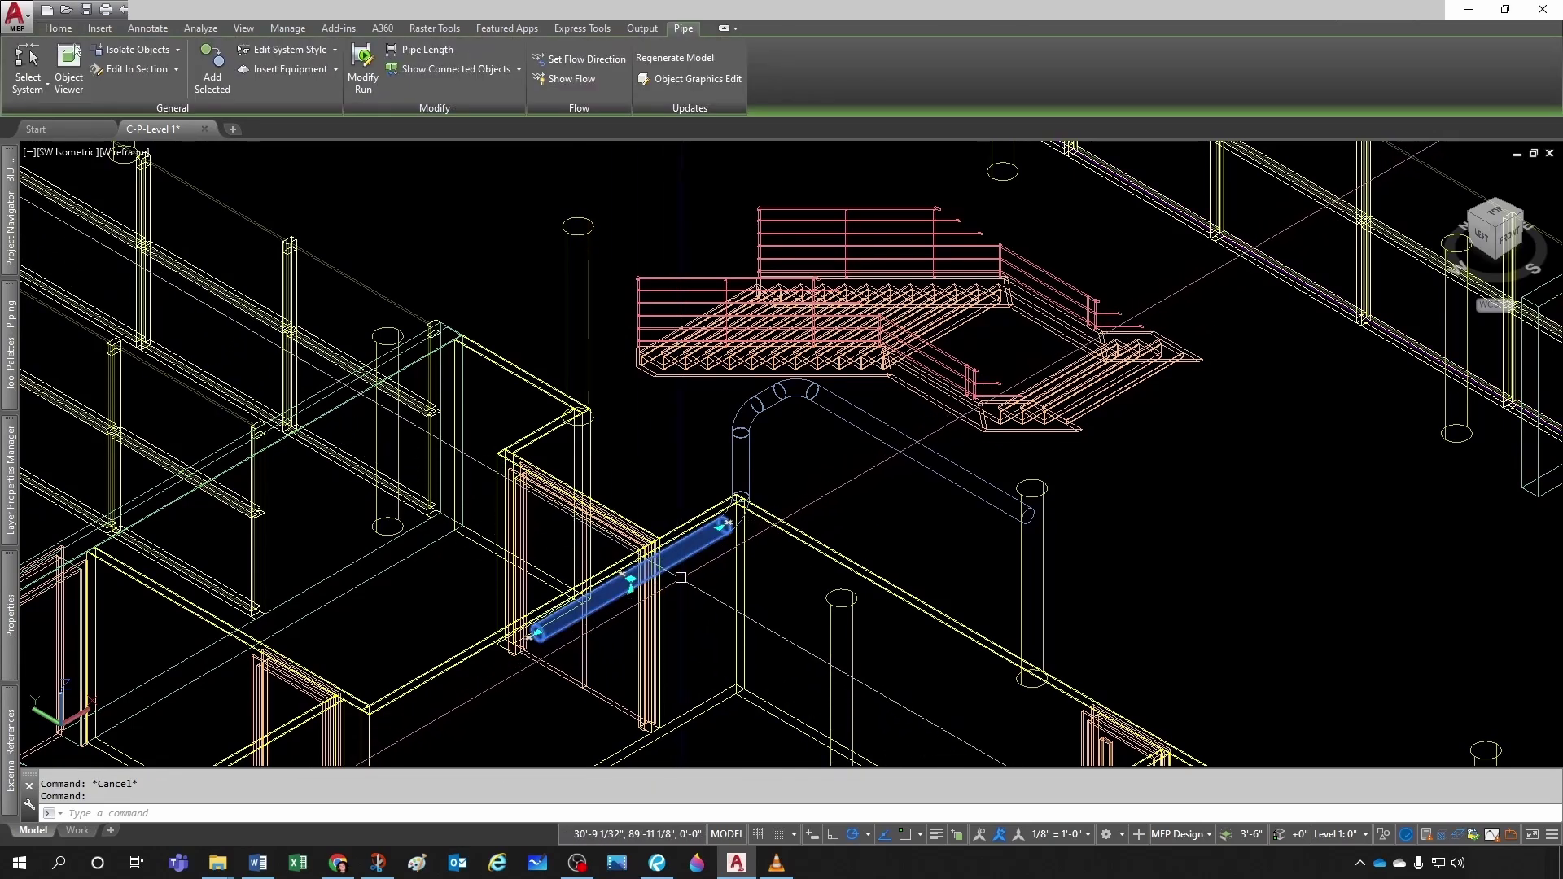
pyautogui.moveTo(6, 368)
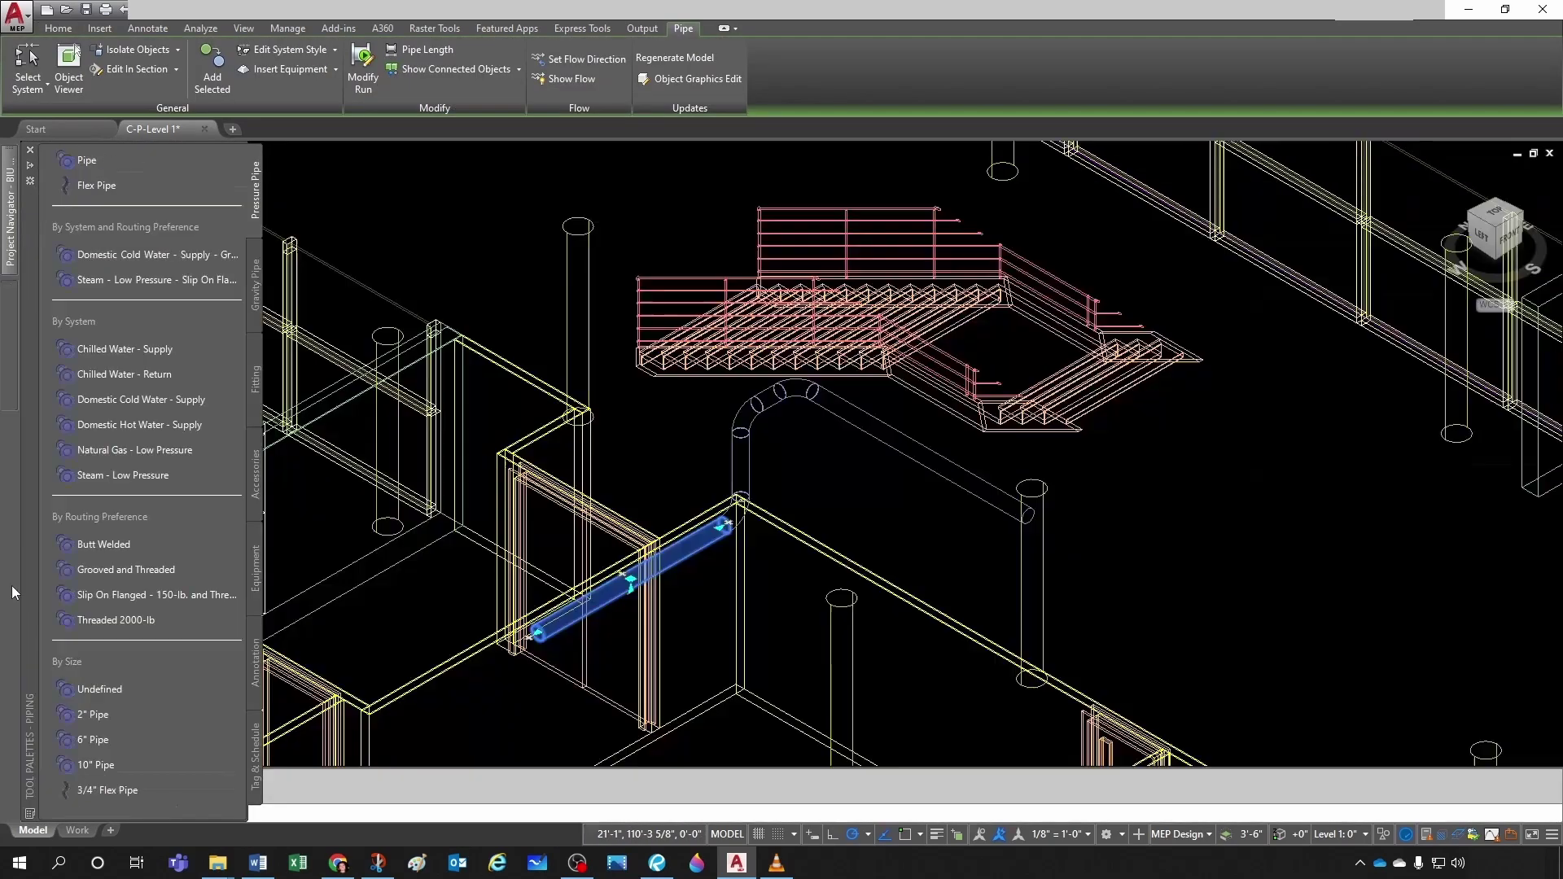
pyautogui.moveTo(11, 586)
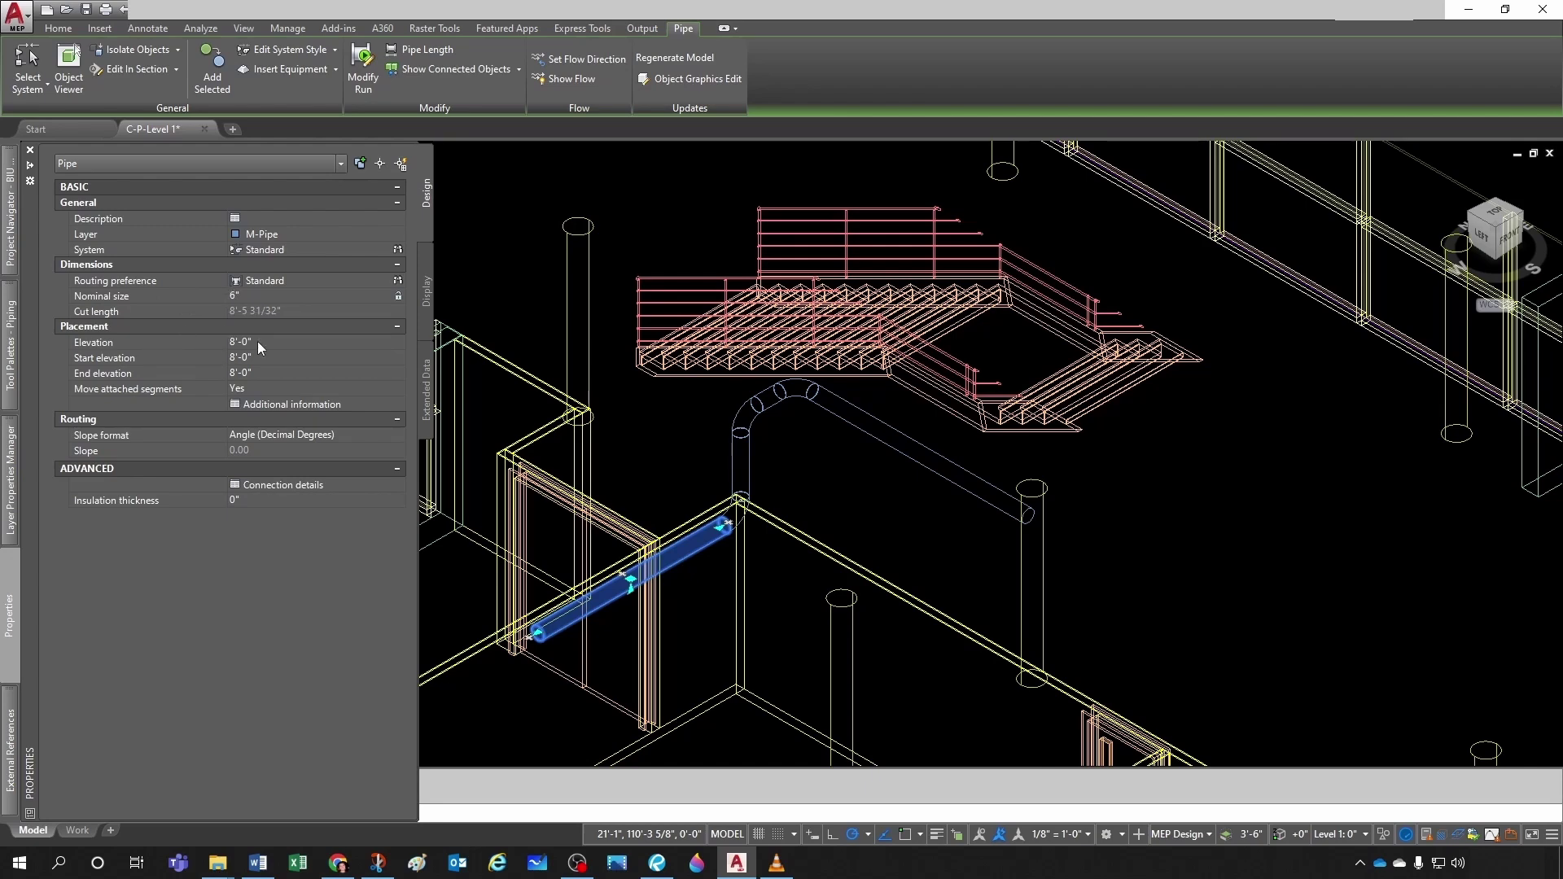
pyautogui.press('Escape')
pyautogui.press('Escape')
pyautogui.hotkey('ctrl', '1')
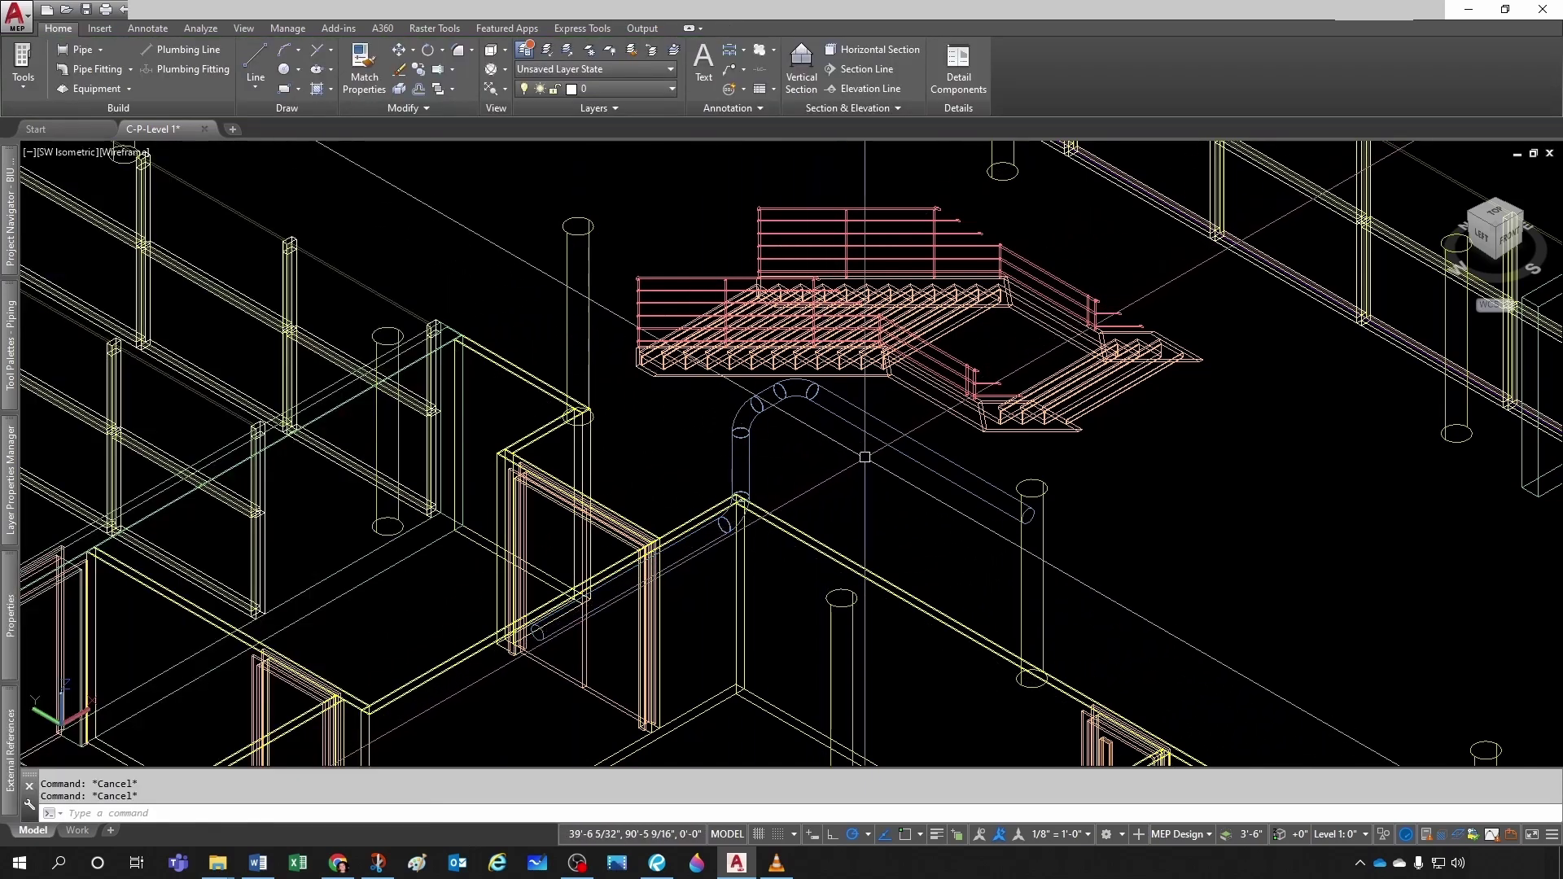
# Check the properties of the upper and lower horizontal pipe segments in turn, and clear the selection
pyautogui.click(904, 442)
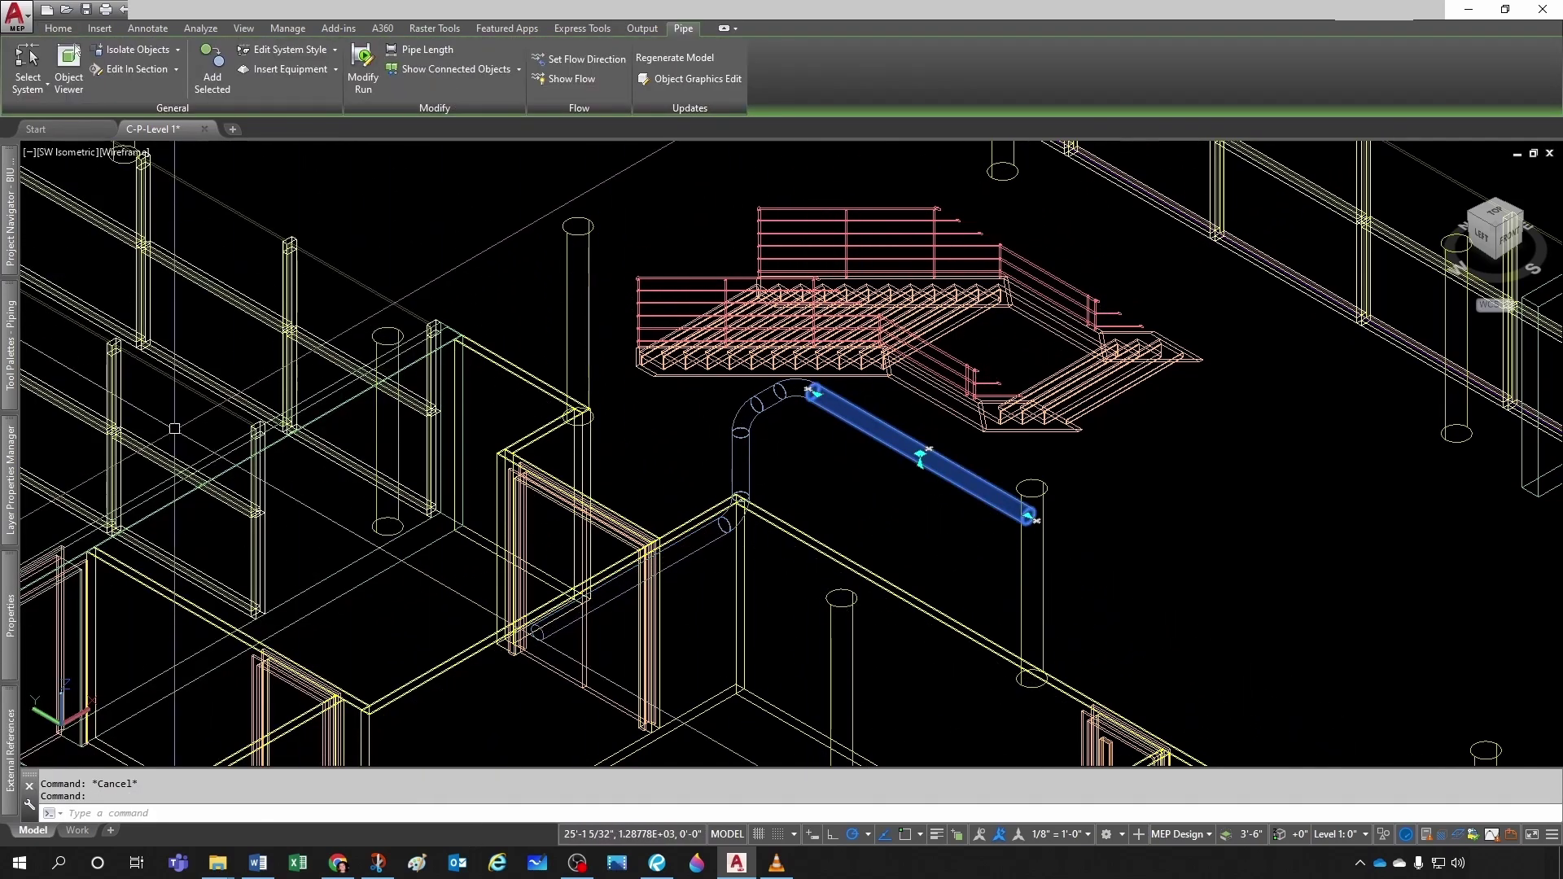
pyautogui.moveTo(7, 623)
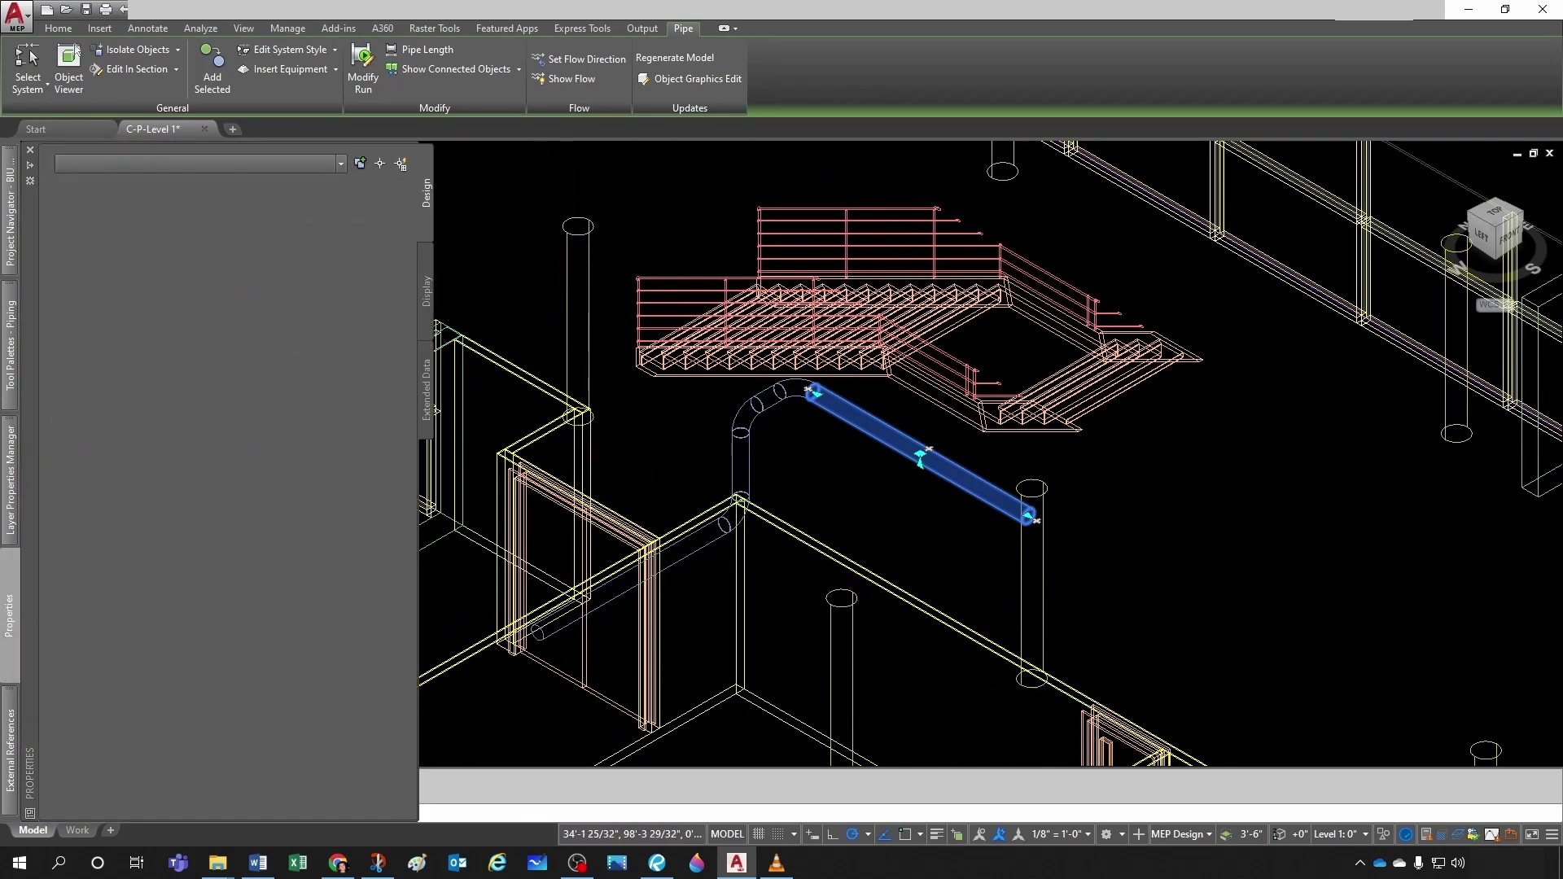
pyautogui.press('Escape')
pyautogui.click(587, 603)
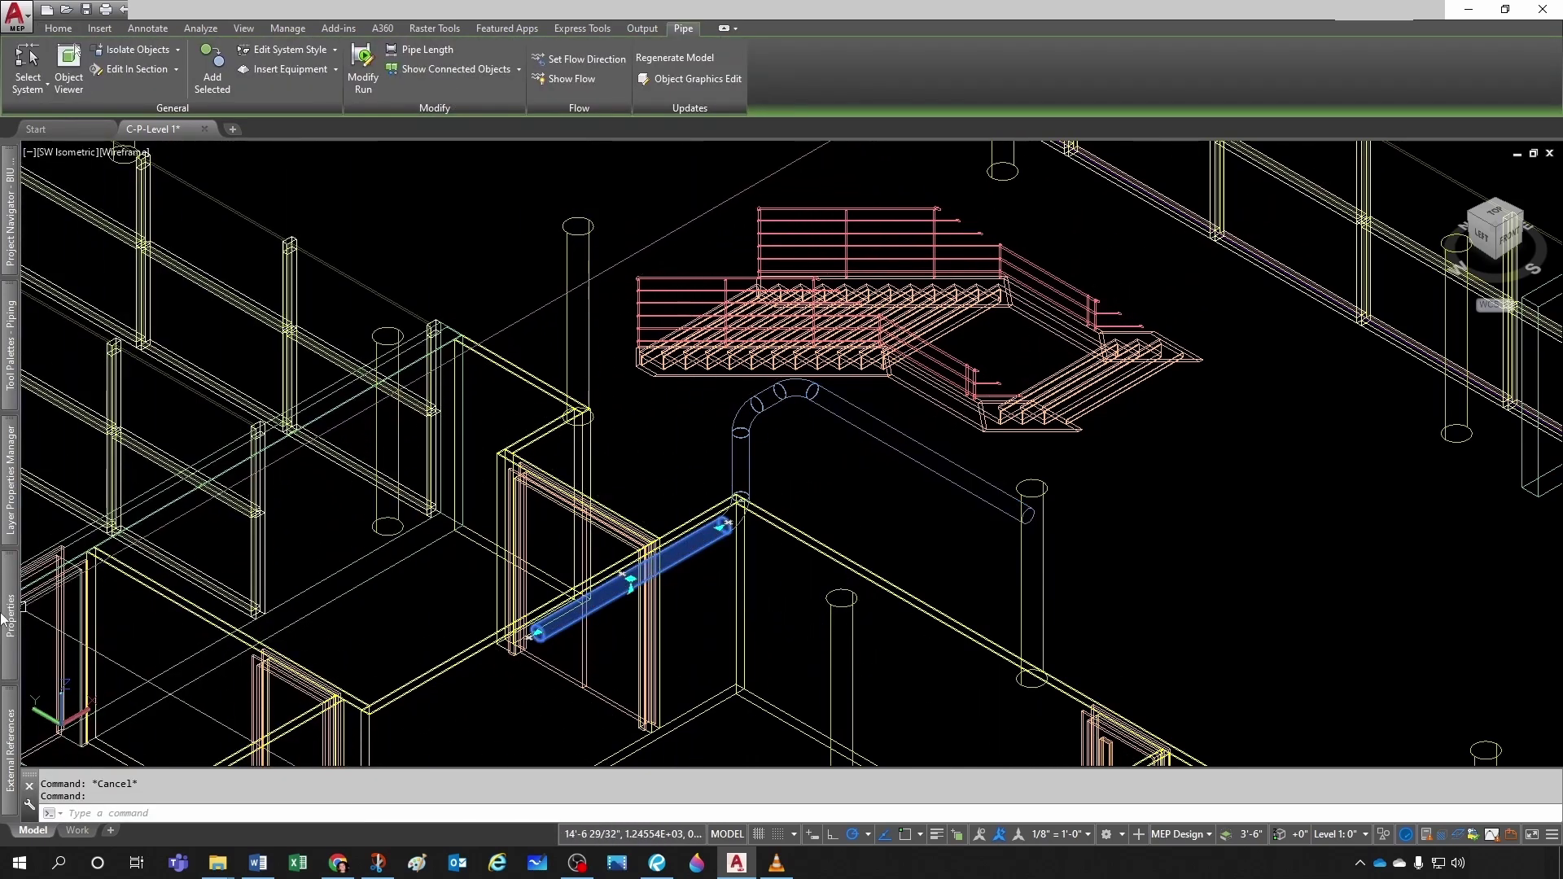
pyautogui.moveTo(6, 620)
pyautogui.press('Escape')
# Switch from the isometric view to the top view, framed on the pipe run at the room's northeast corner
pyautogui.scroll(-4, 863, 429)
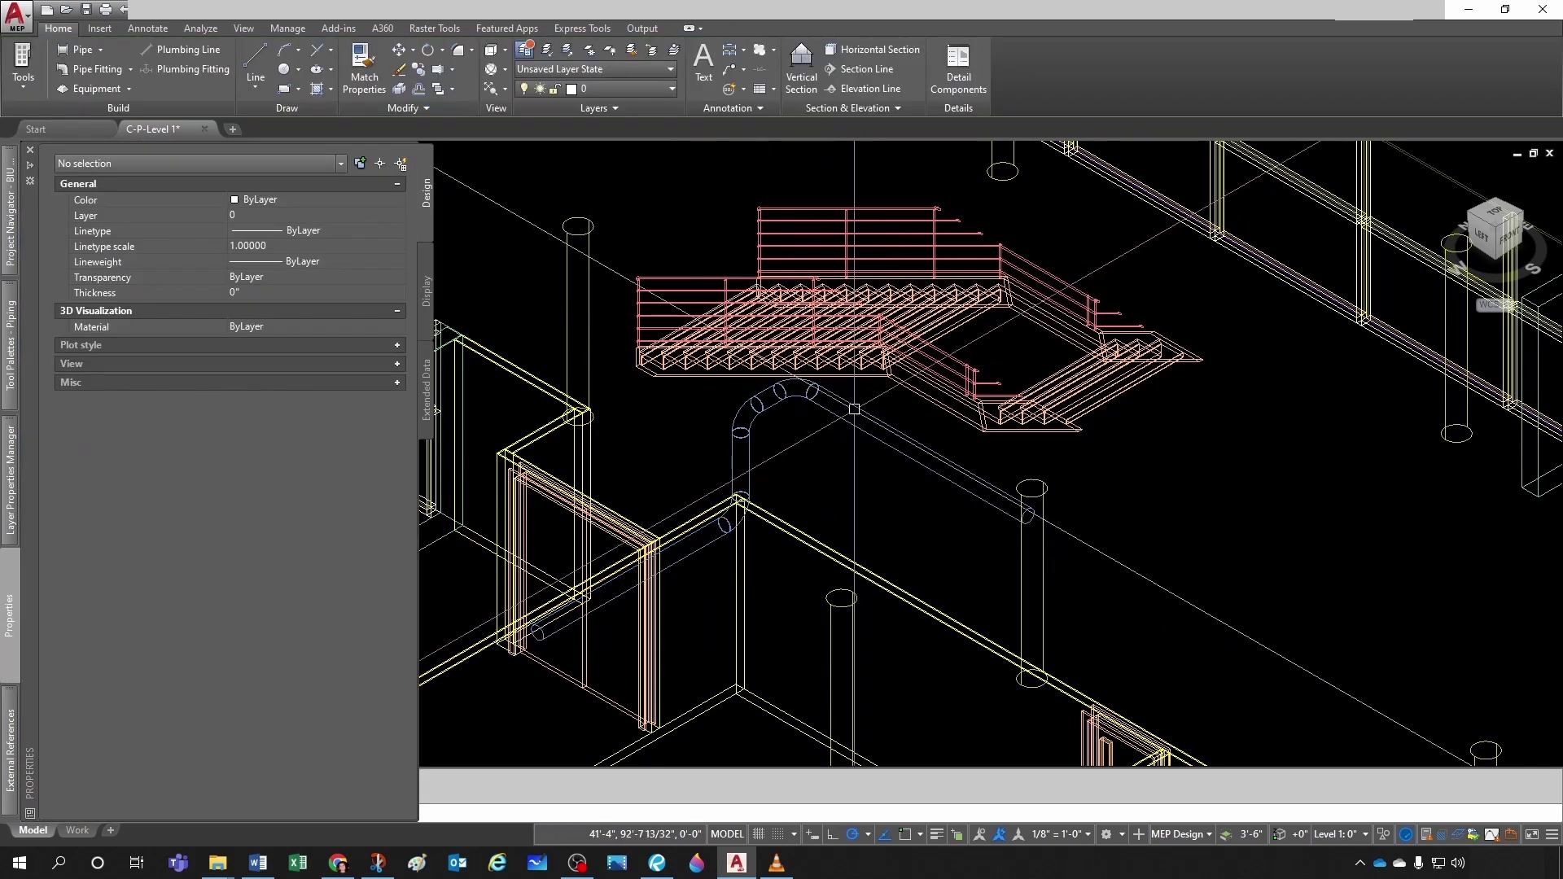
pyautogui.moveTo(854, 556); pyautogui.dragTo(788, 527, button='middle')
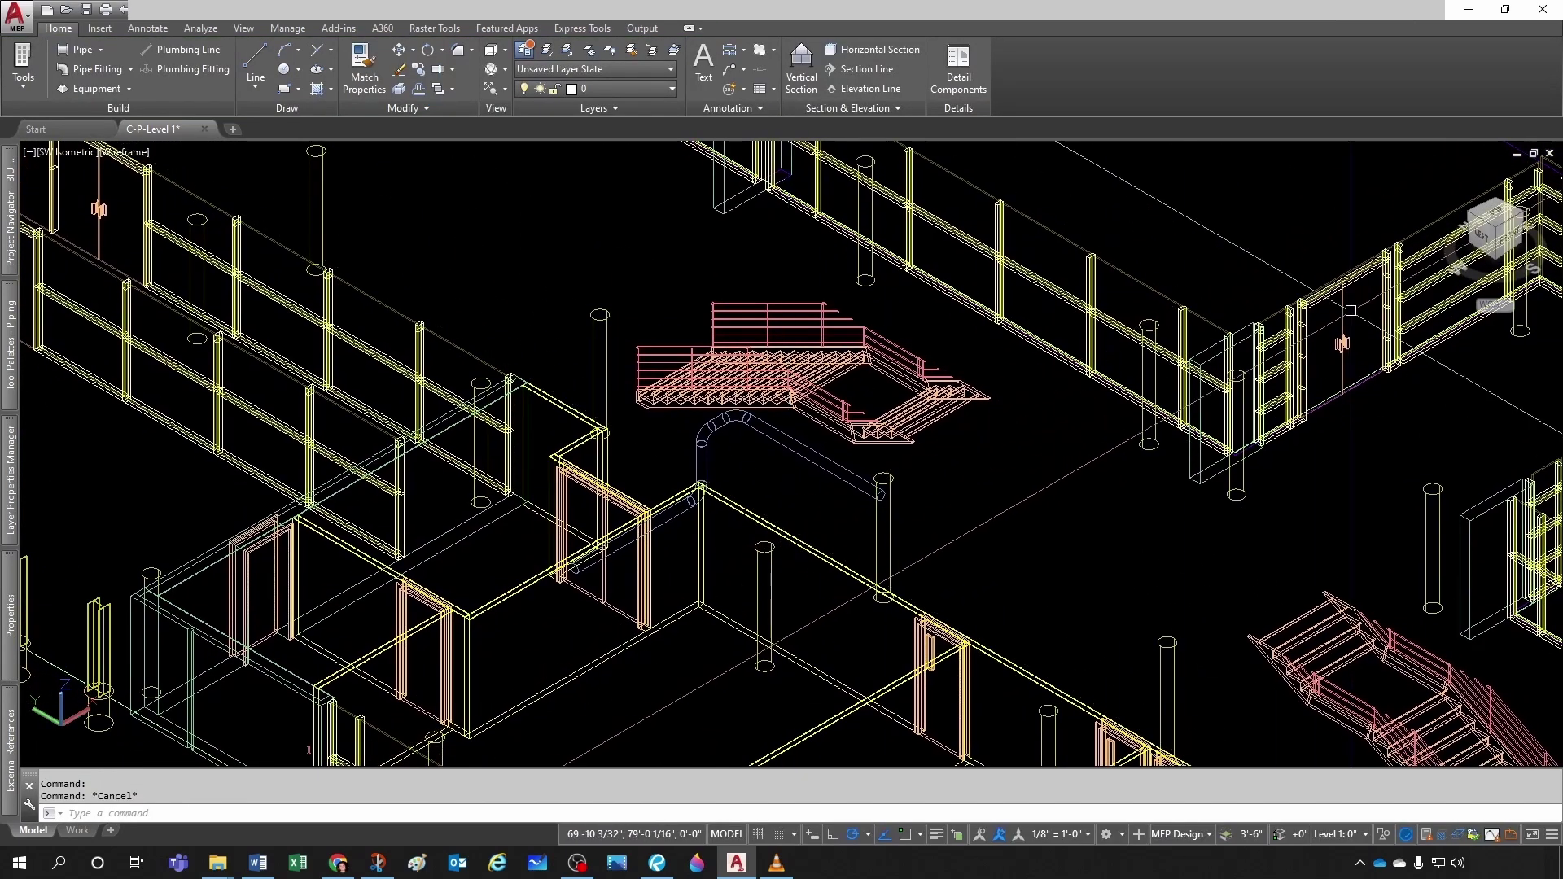
pyautogui.click(1505, 218)
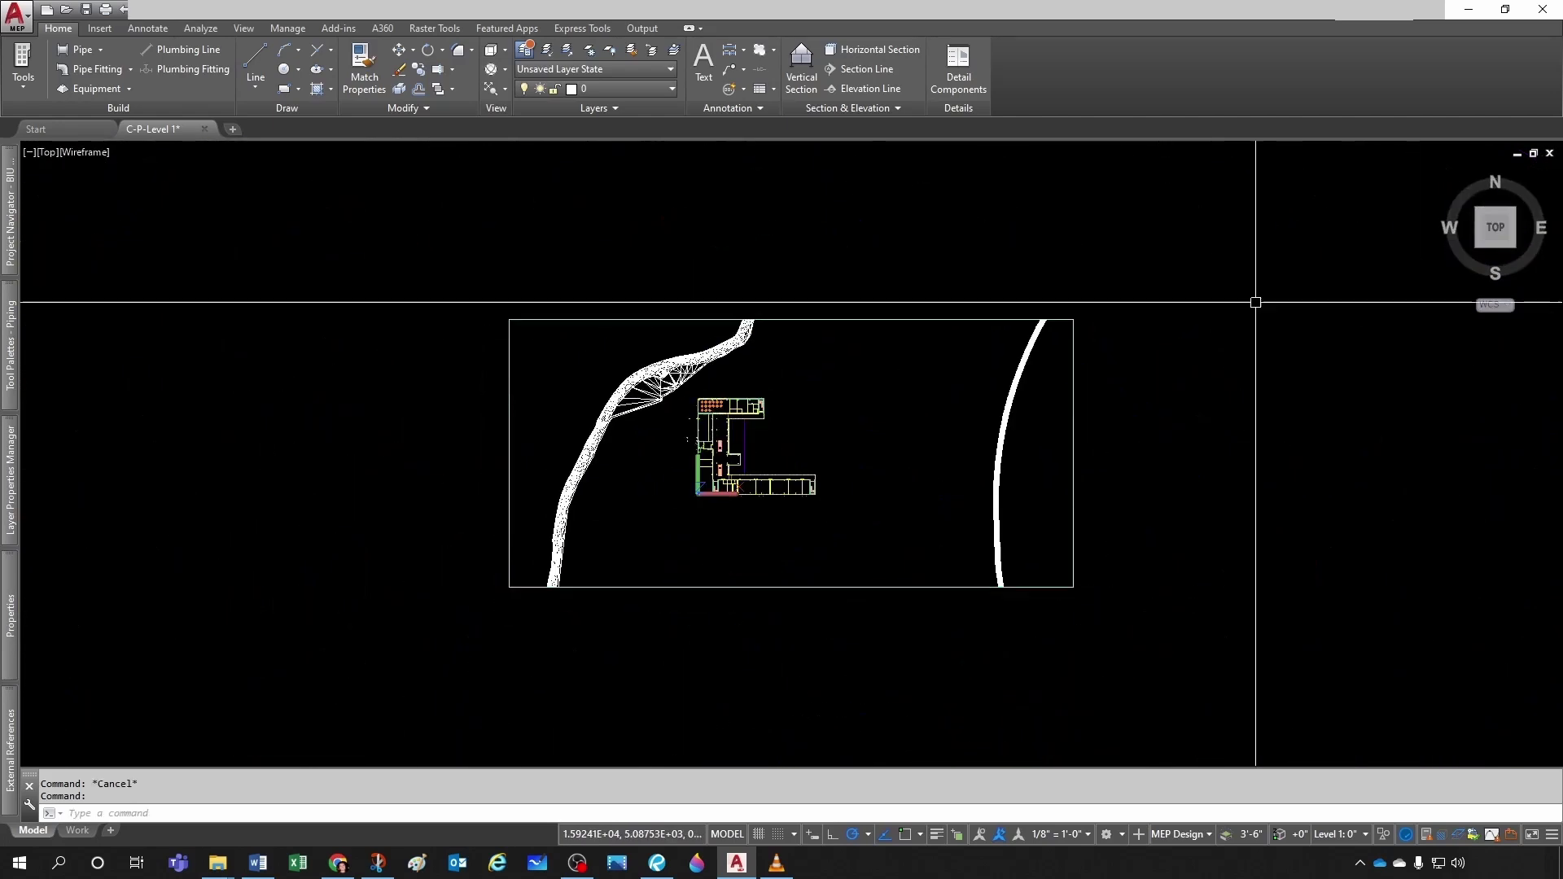
pyautogui.scroll(6, 646, 479)
pyautogui.moveTo(723, 309); pyautogui.dragTo(742, 466, button='middle')
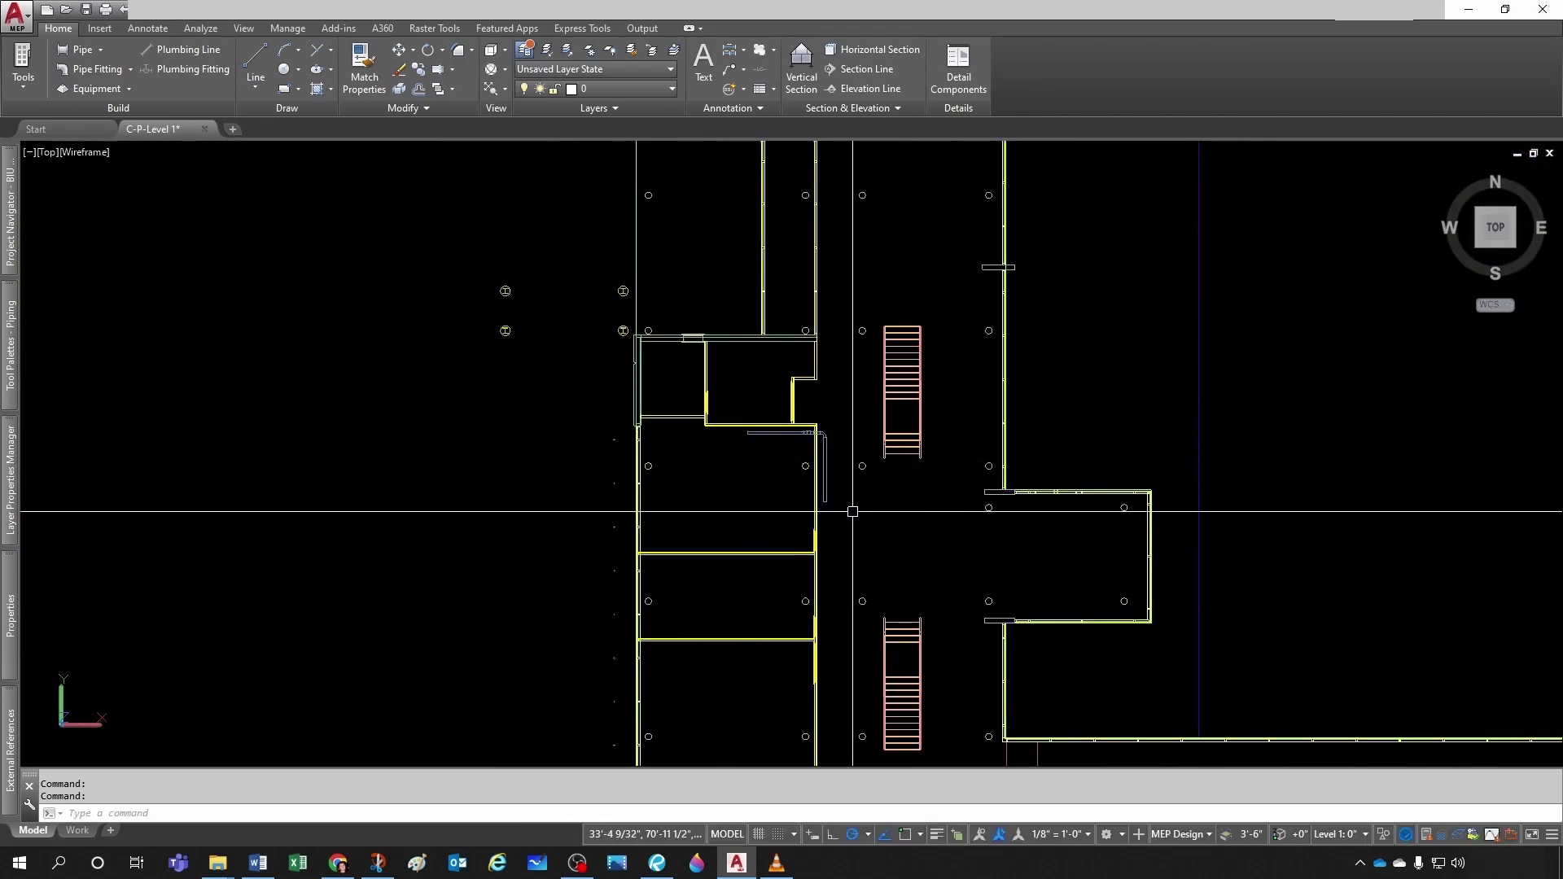
pyautogui.scroll(3, 819, 458)
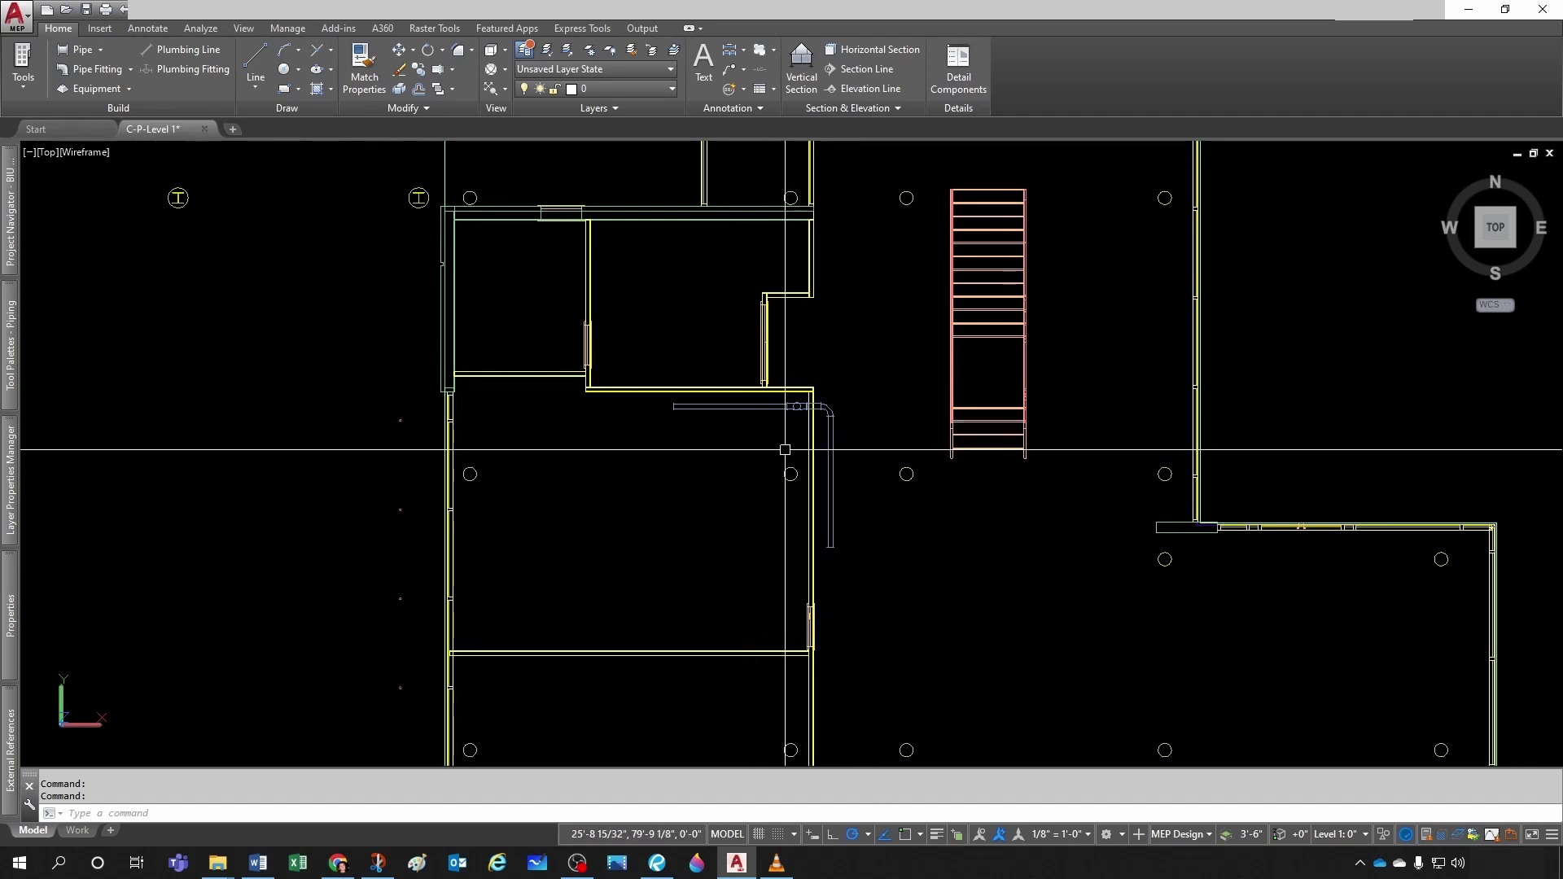
pyautogui.scroll(2, 781, 447)
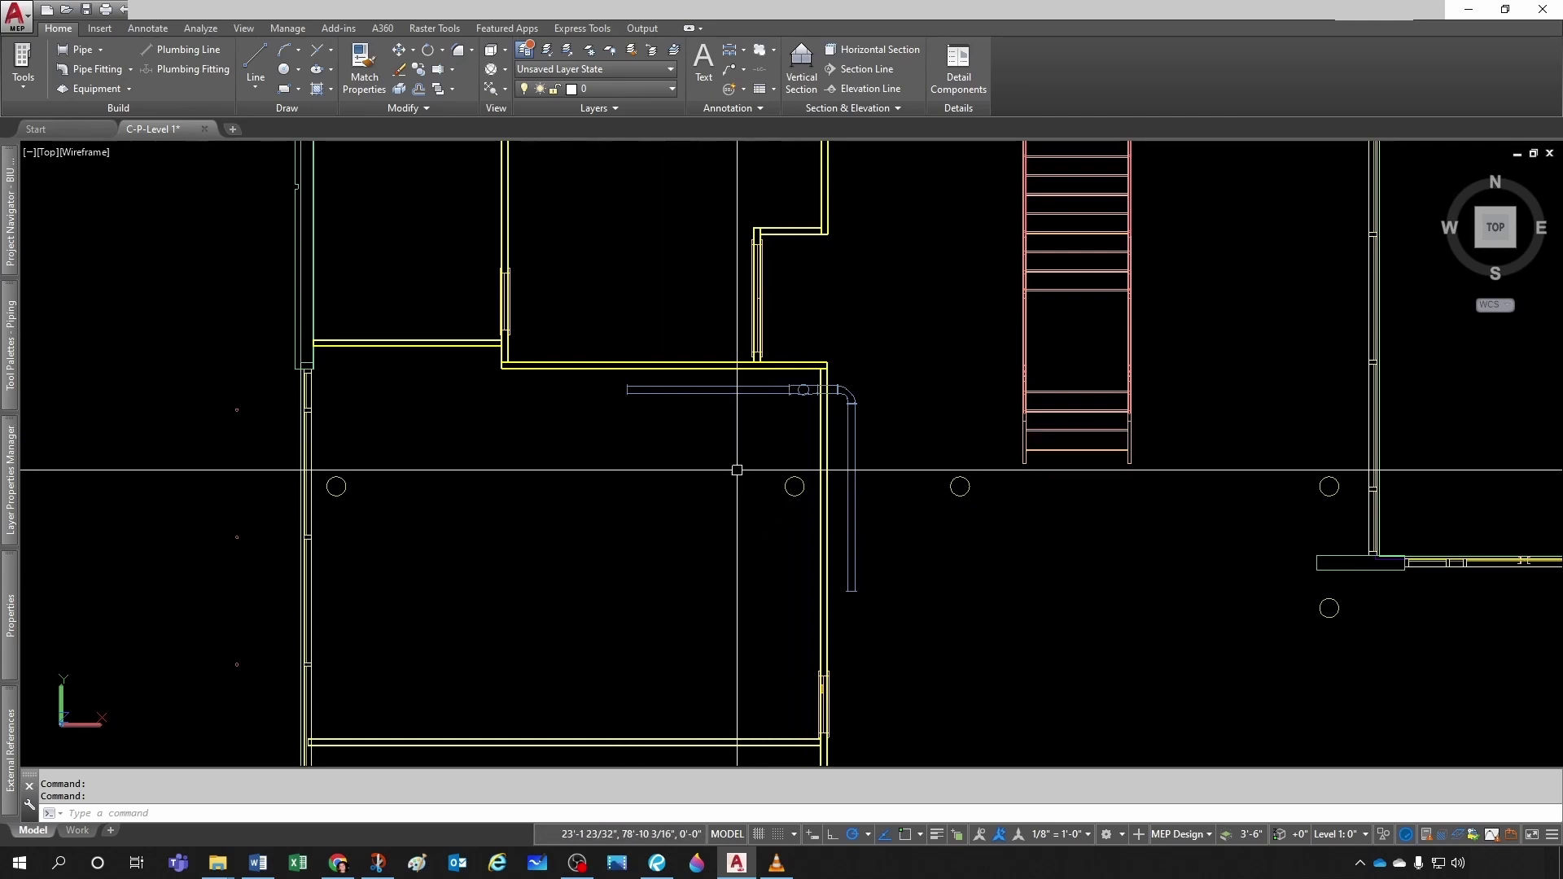
pyautogui.press('Escape')
pyautogui.press('Escape')
pyautogui.moveTo(733, 447); pyautogui.dragTo(720, 456, button='middle')
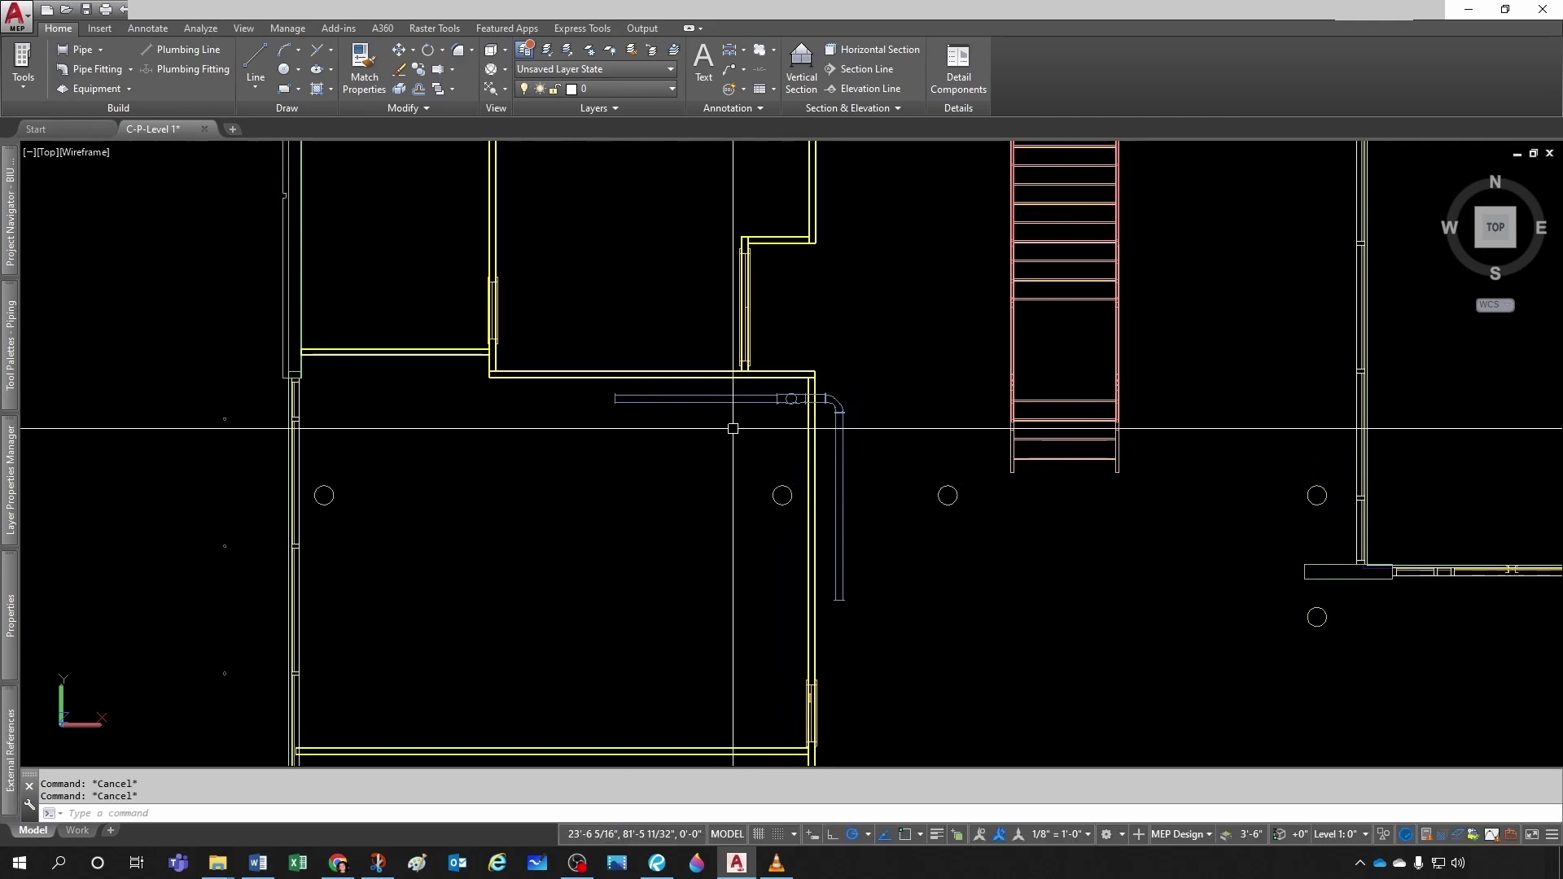
# Draw a north-facing building section line just south of the pipe run and place the generated section west of the building
pyautogui.click(857, 70)
pyautogui.click(552, 460)
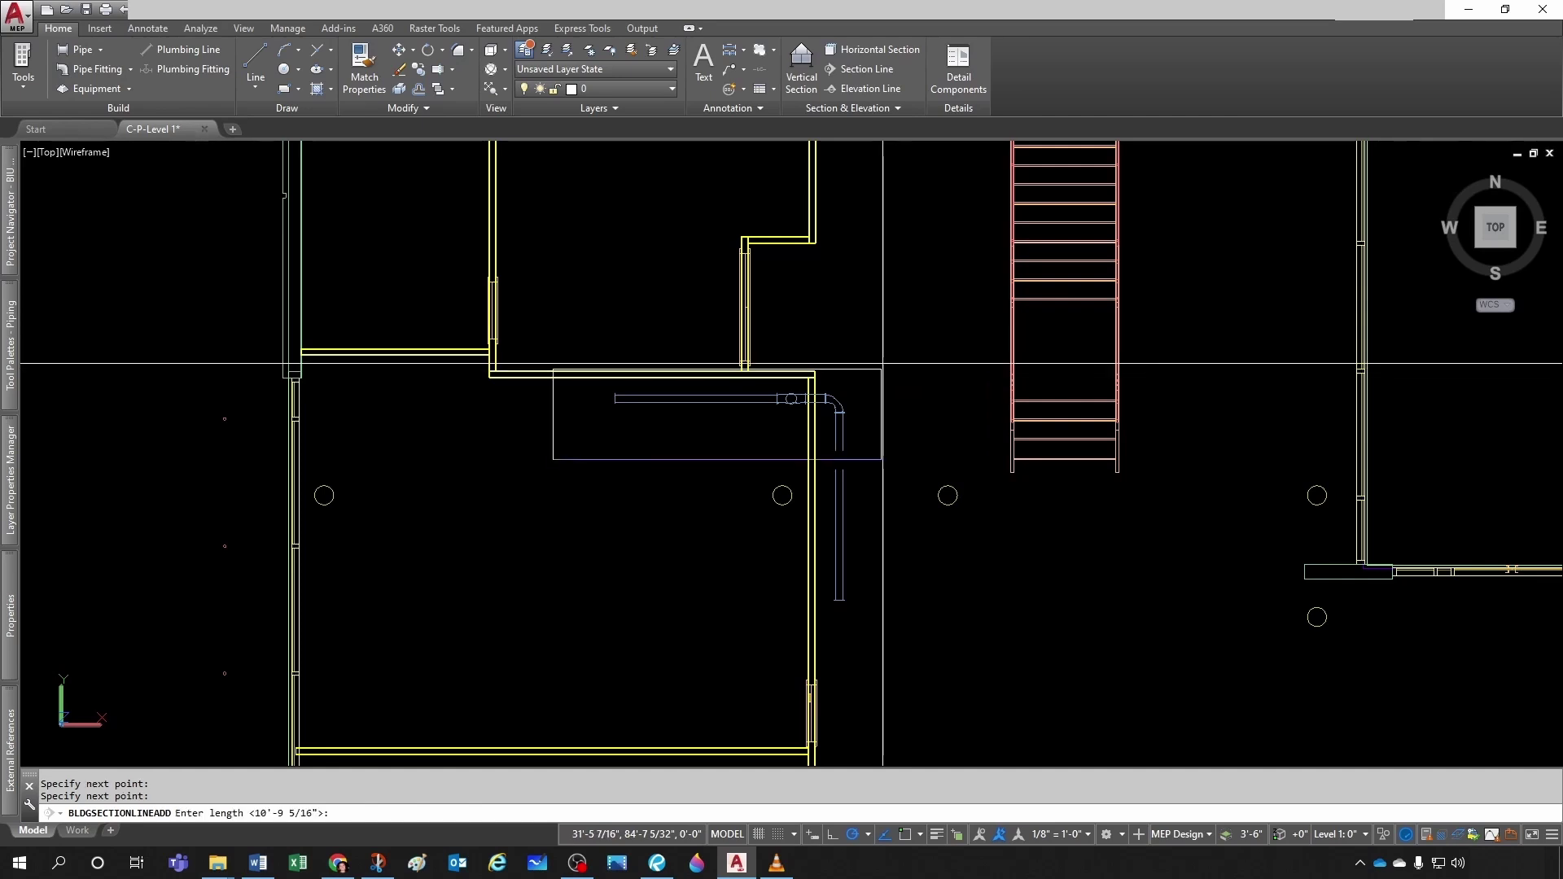
pyautogui.click(882, 366)
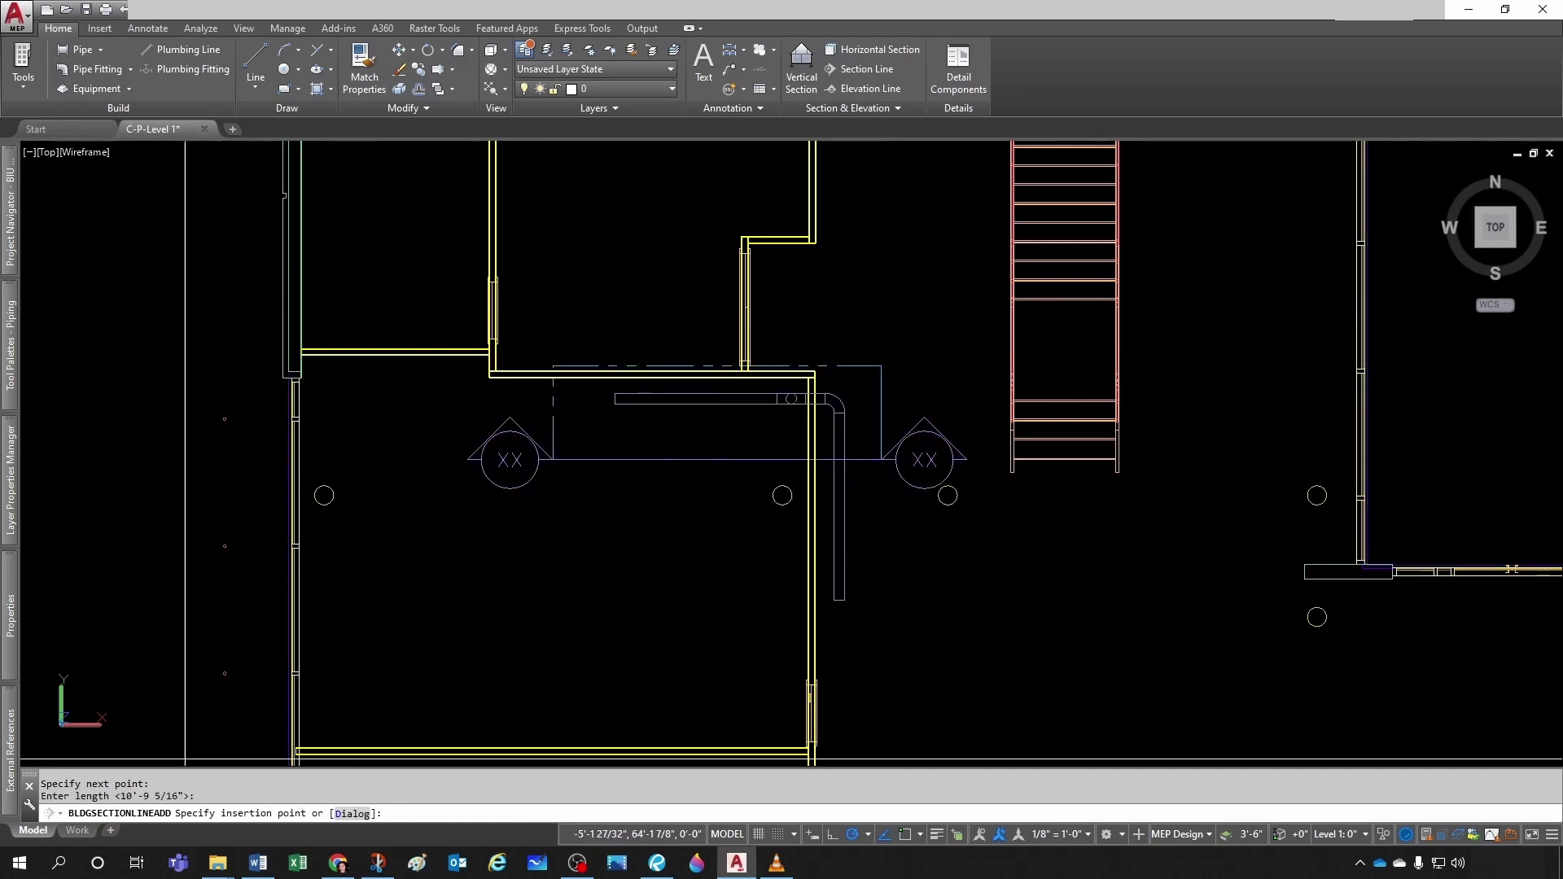
pyautogui.scroll(-5, 830, 542)
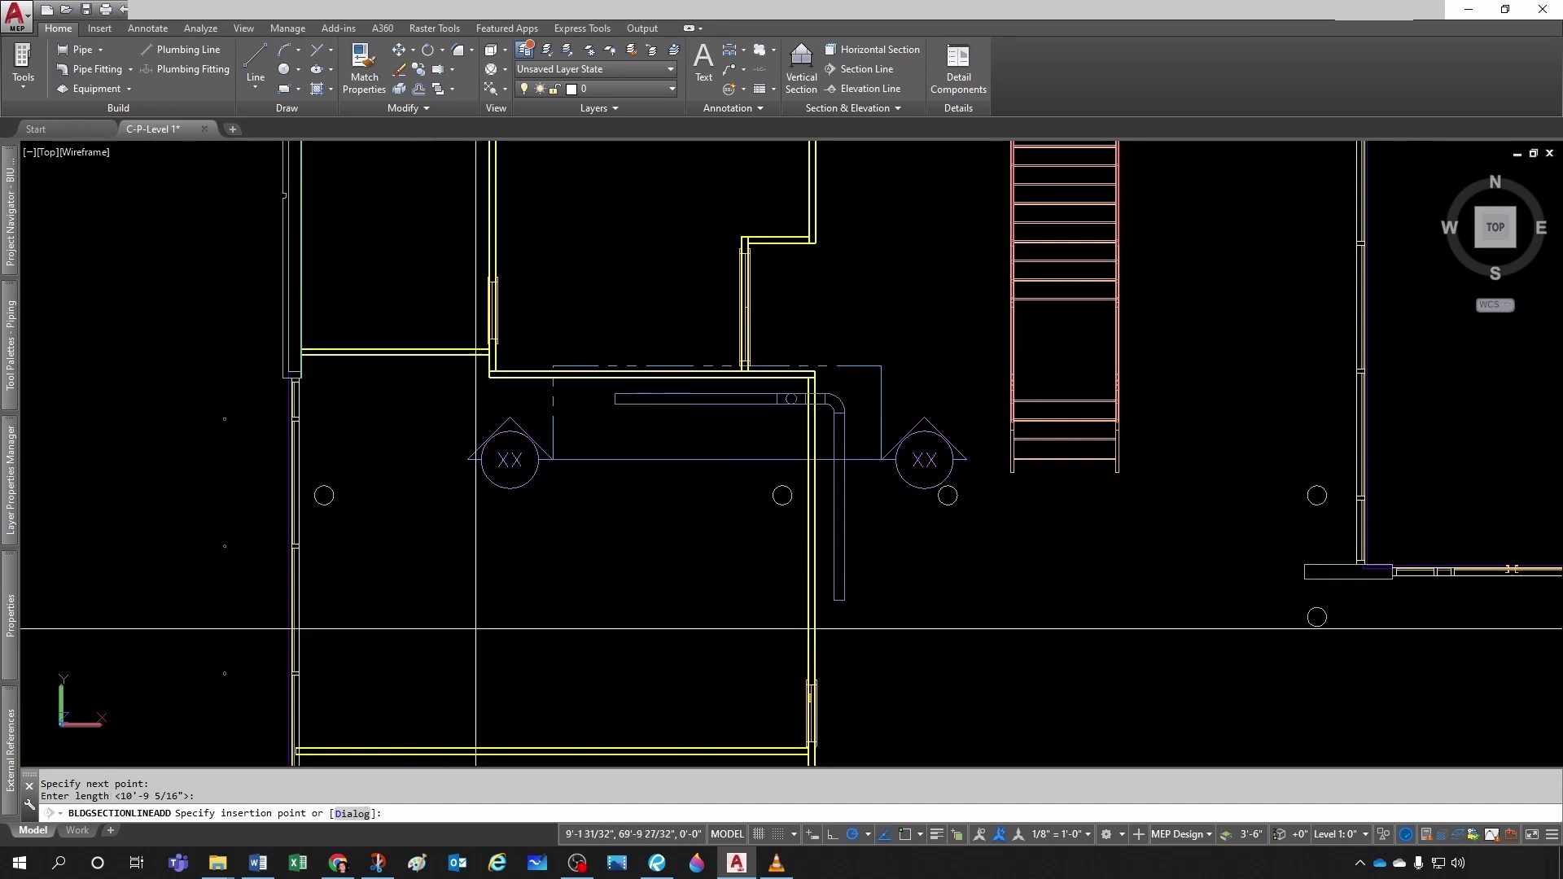
pyautogui.scroll(2, 312, 499)
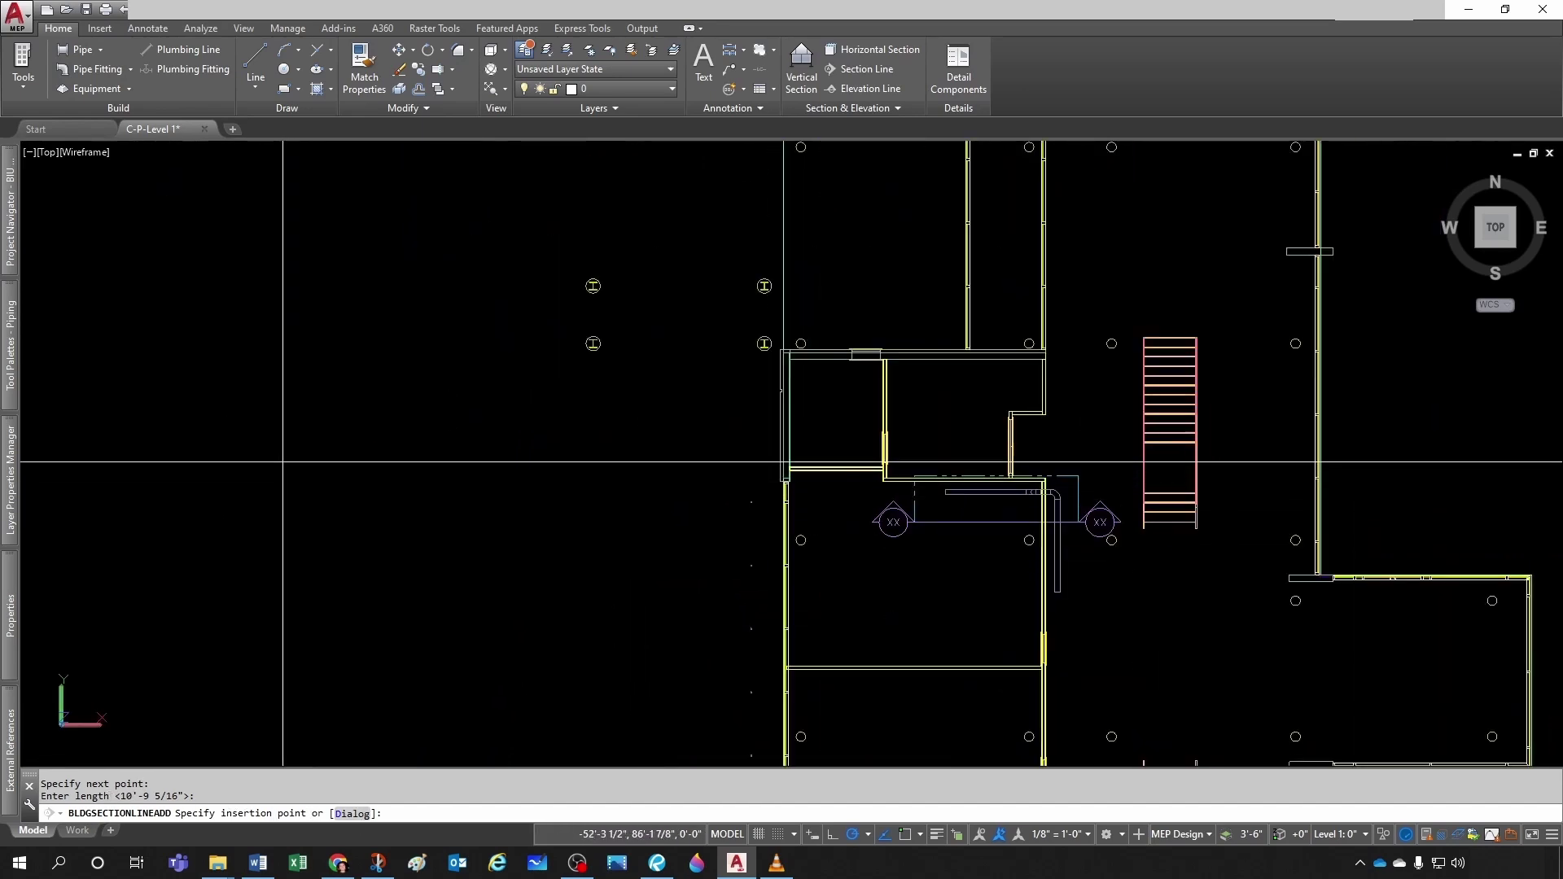
pyautogui.click(361, 519)
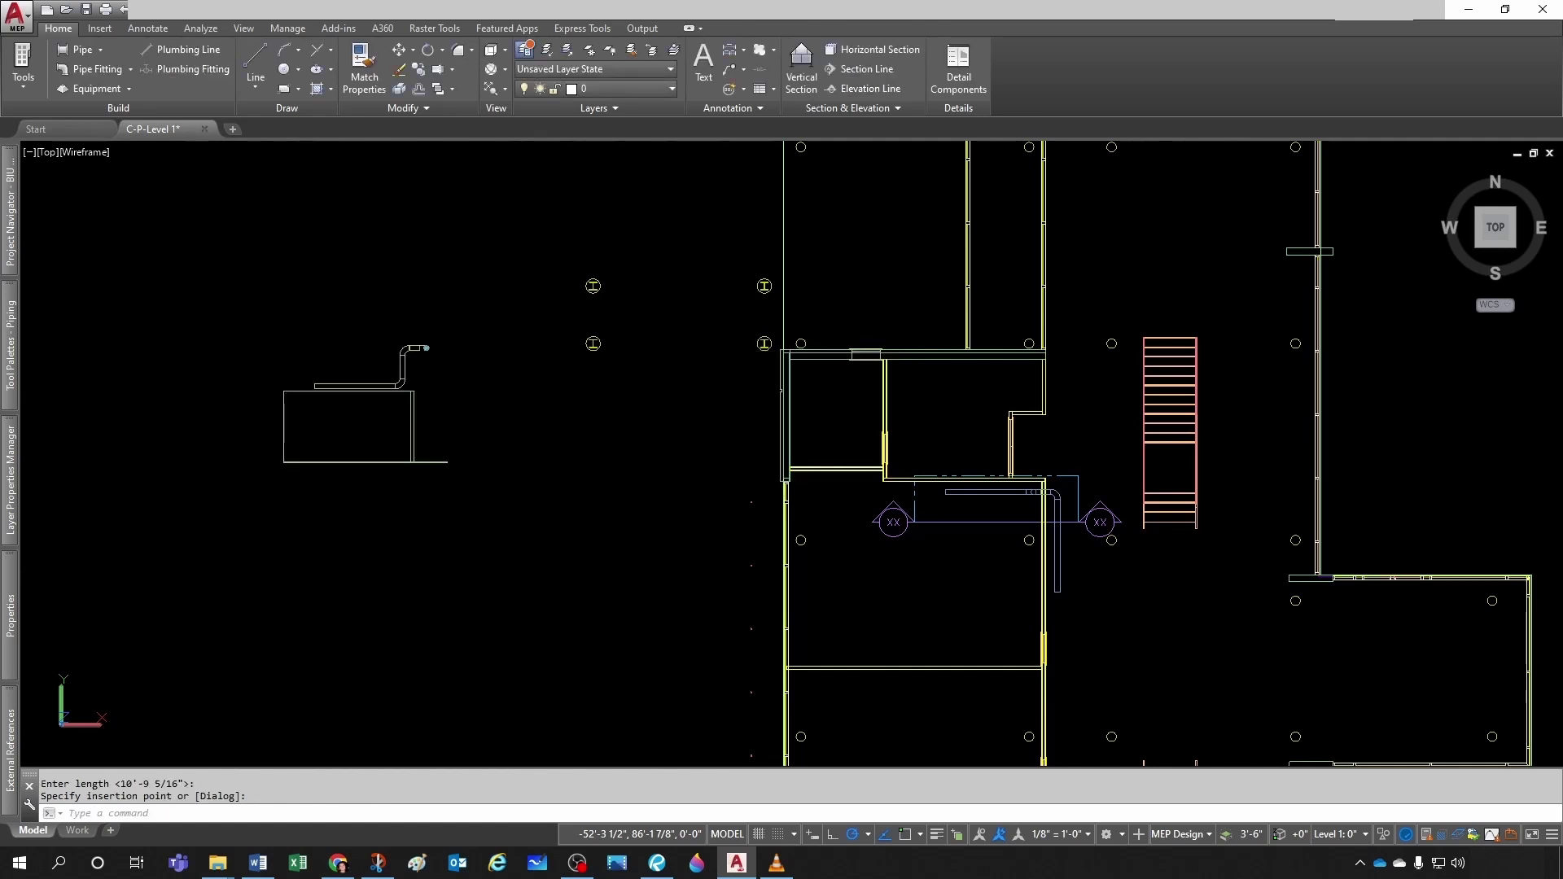
pyautogui.press('Escape')
pyautogui.scroll(1, 863, 519)
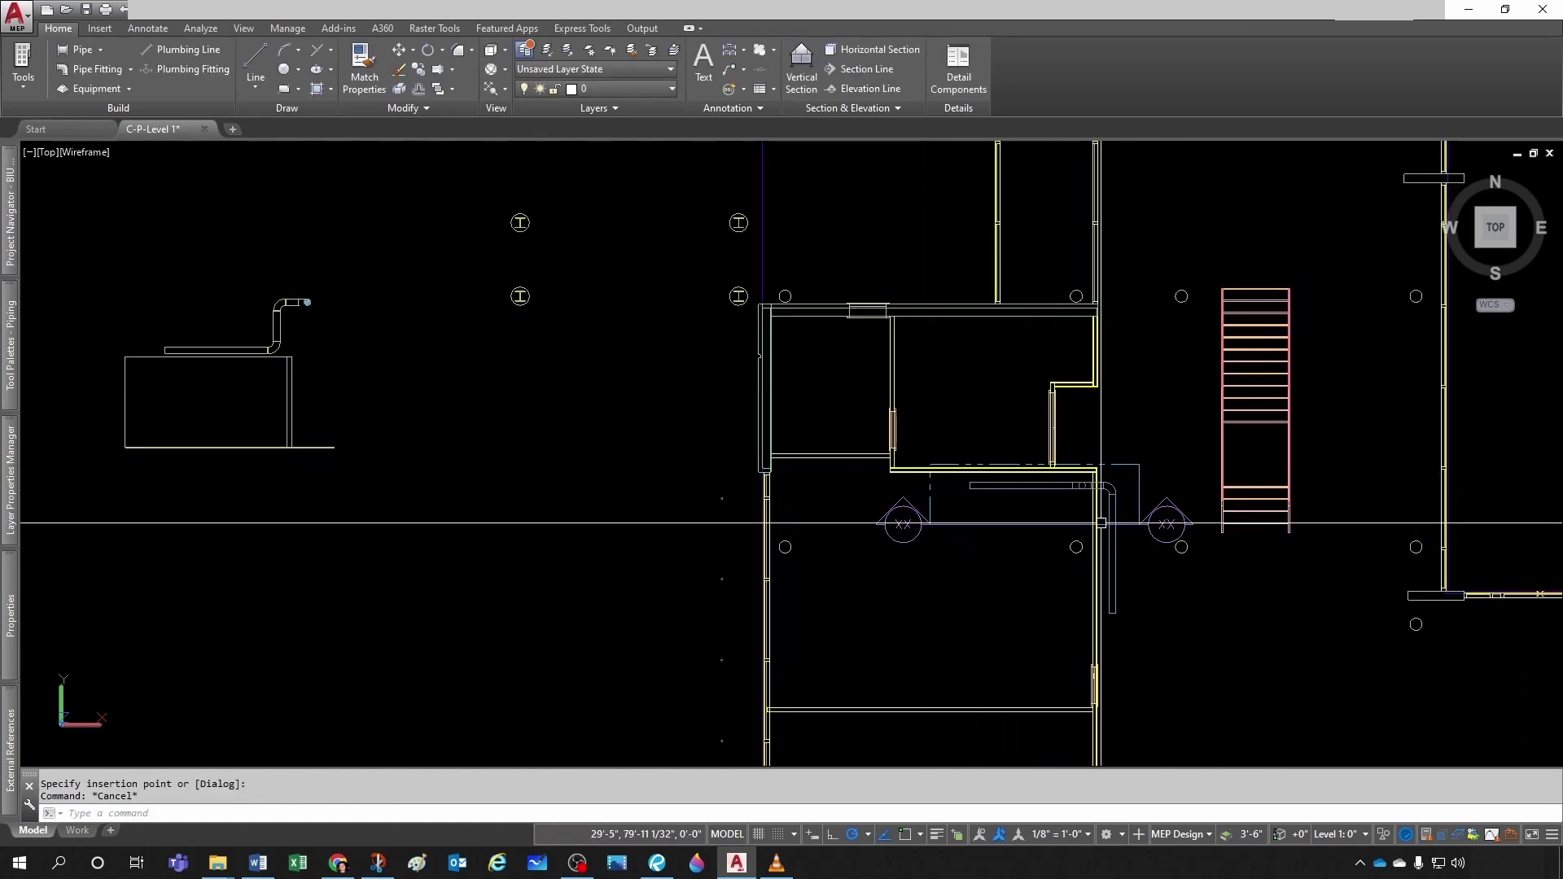
pyautogui.scroll(-1, 814, 464)
pyautogui.scroll(1, 351, 377)
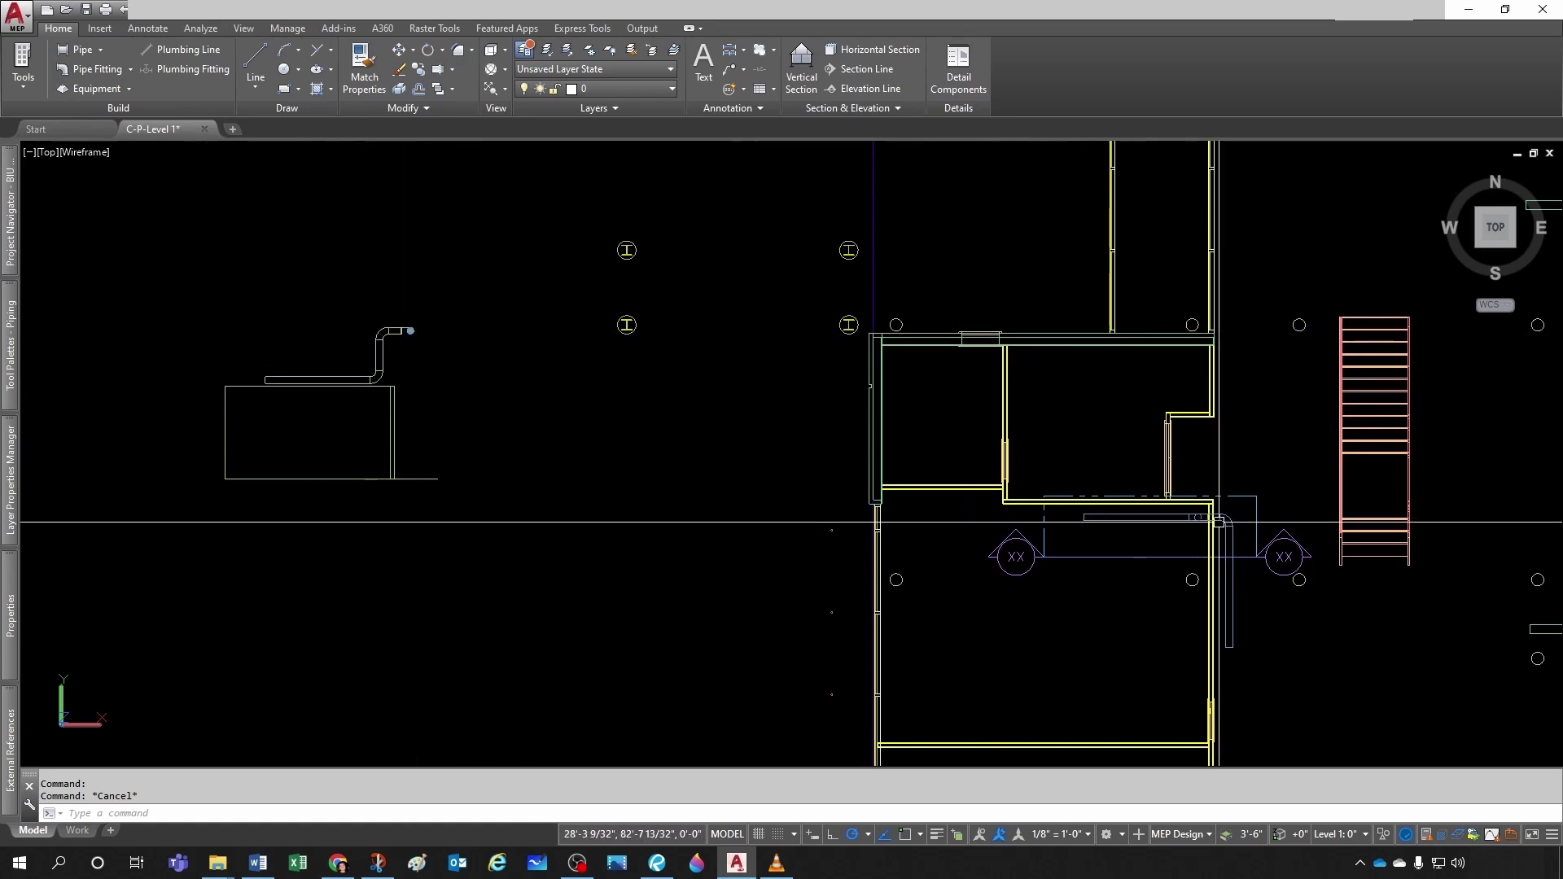
pyautogui.scroll(-1, 550, 486)
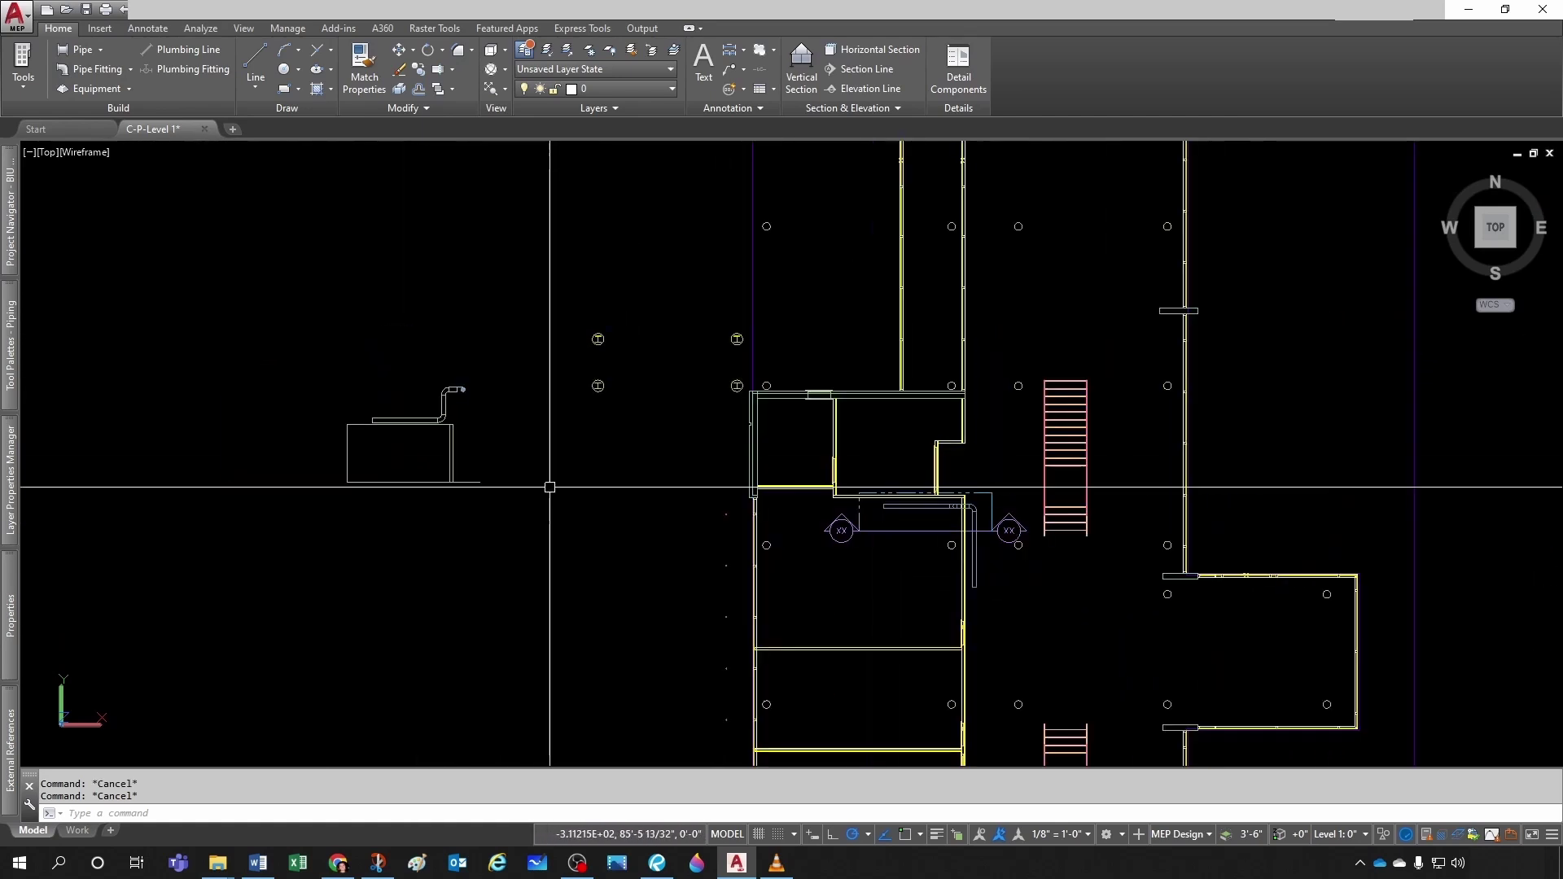
# Undo the building section line together with its generated section drawing
pyautogui.hotkey('ctrl', 'y')
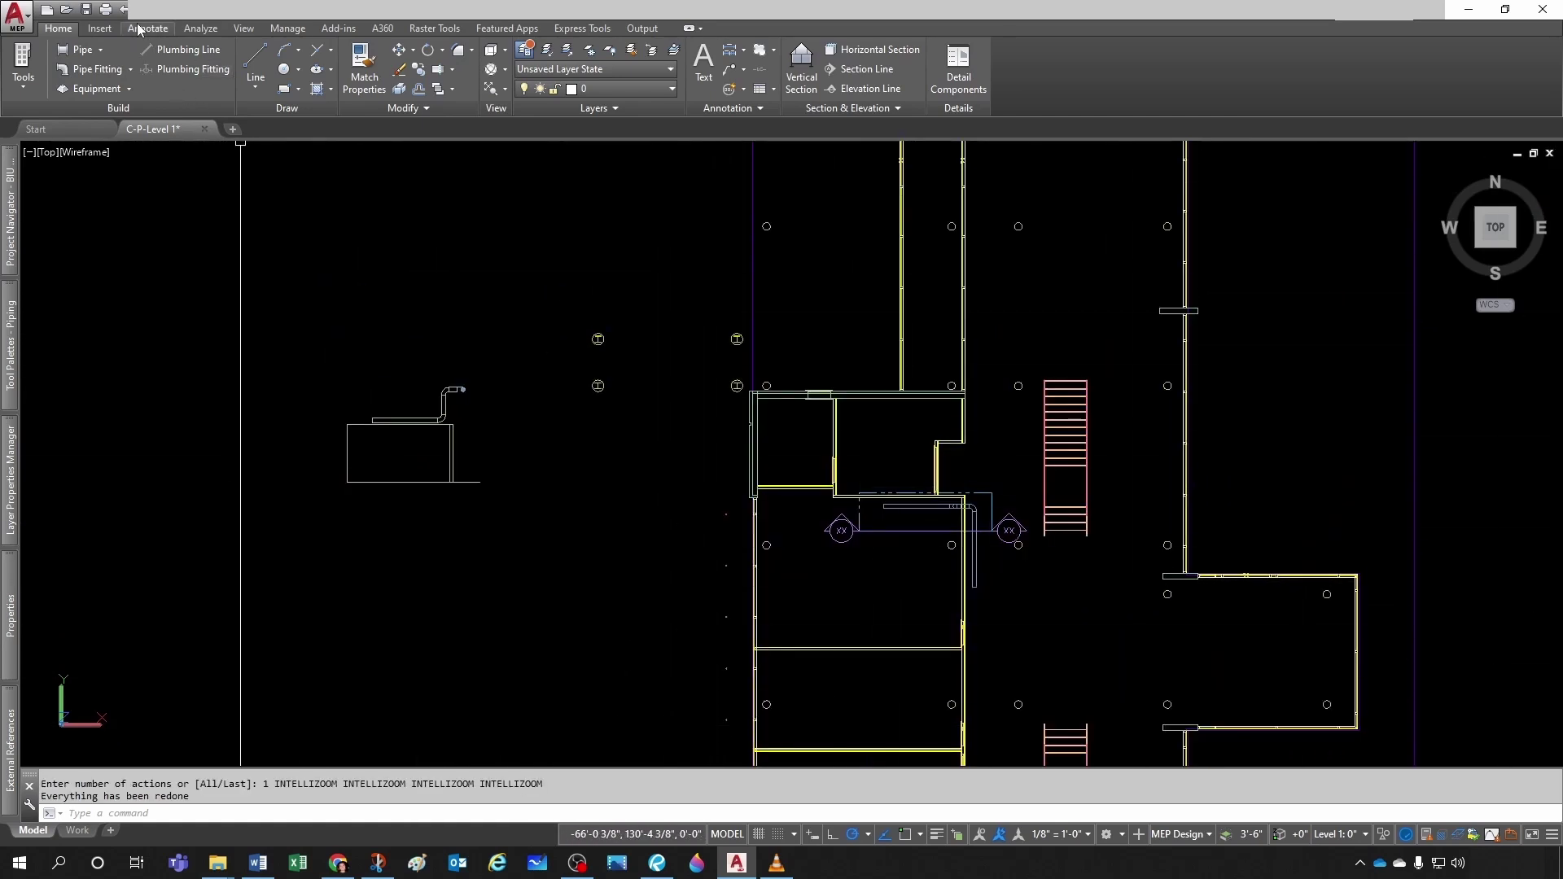
pyautogui.click(124, 10)
pyautogui.click(124, 9)
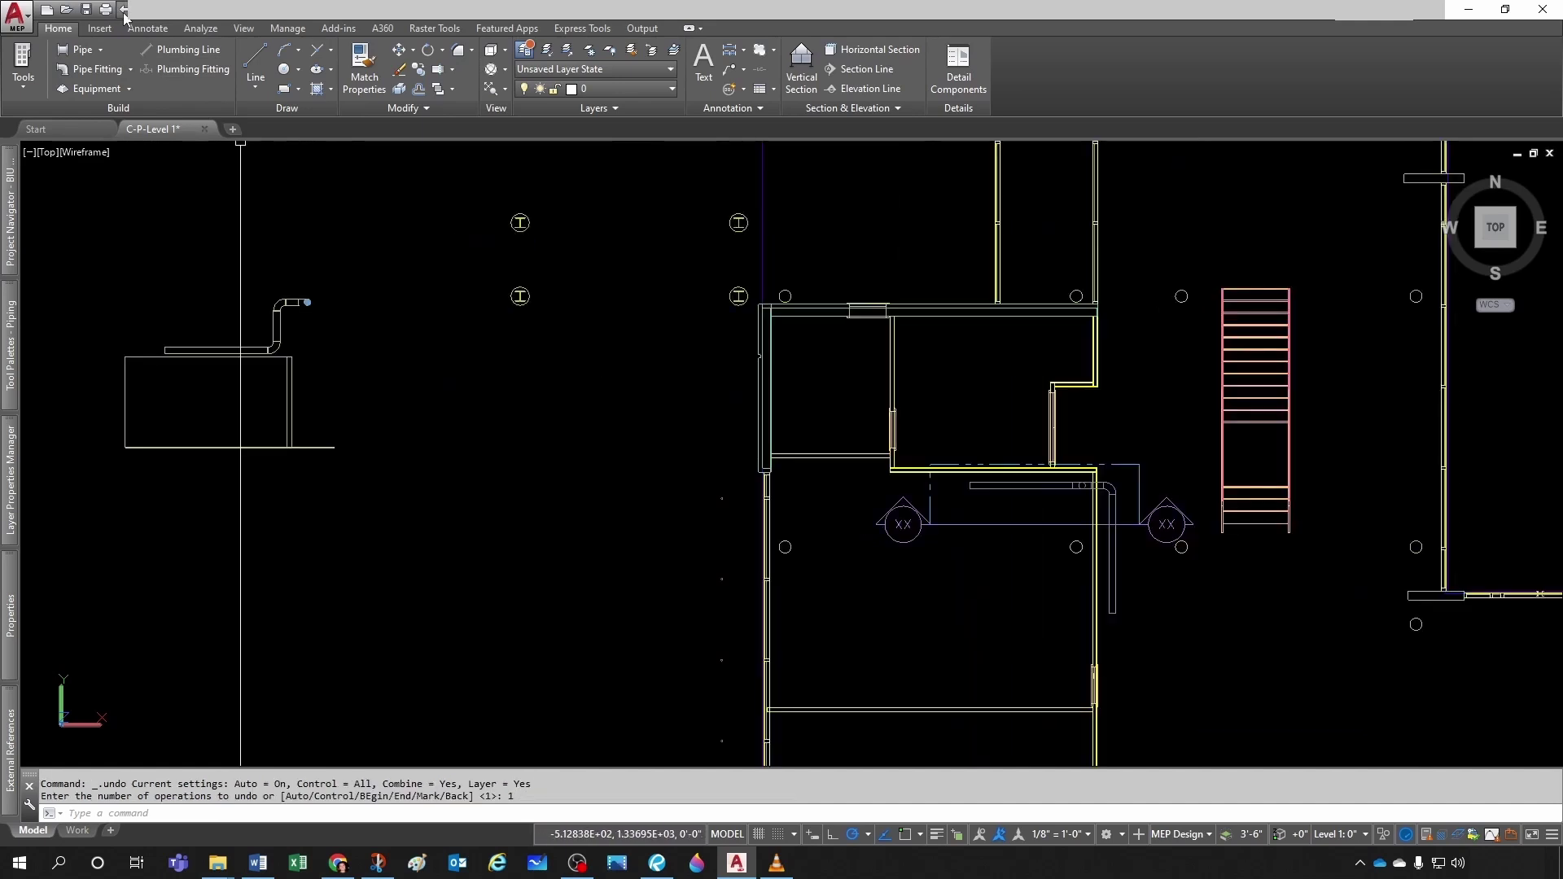
pyautogui.click(124, 9)
pyautogui.click(124, 10)
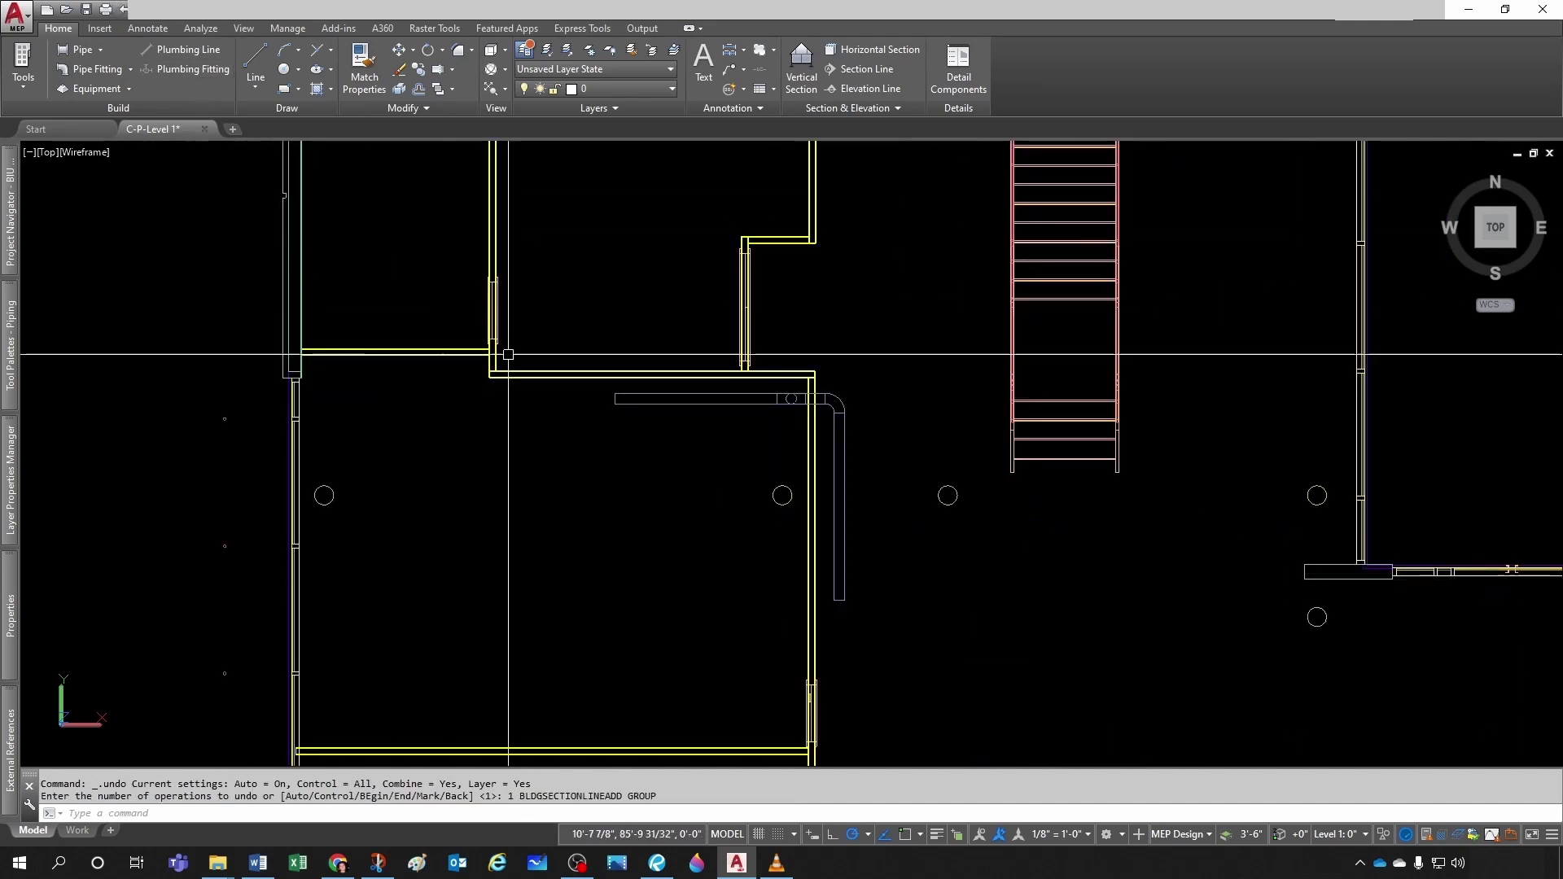
pyautogui.scroll(-4, 582, 407)
pyautogui.middleClick(643, 432)
pyautogui.middleClick(642, 433)
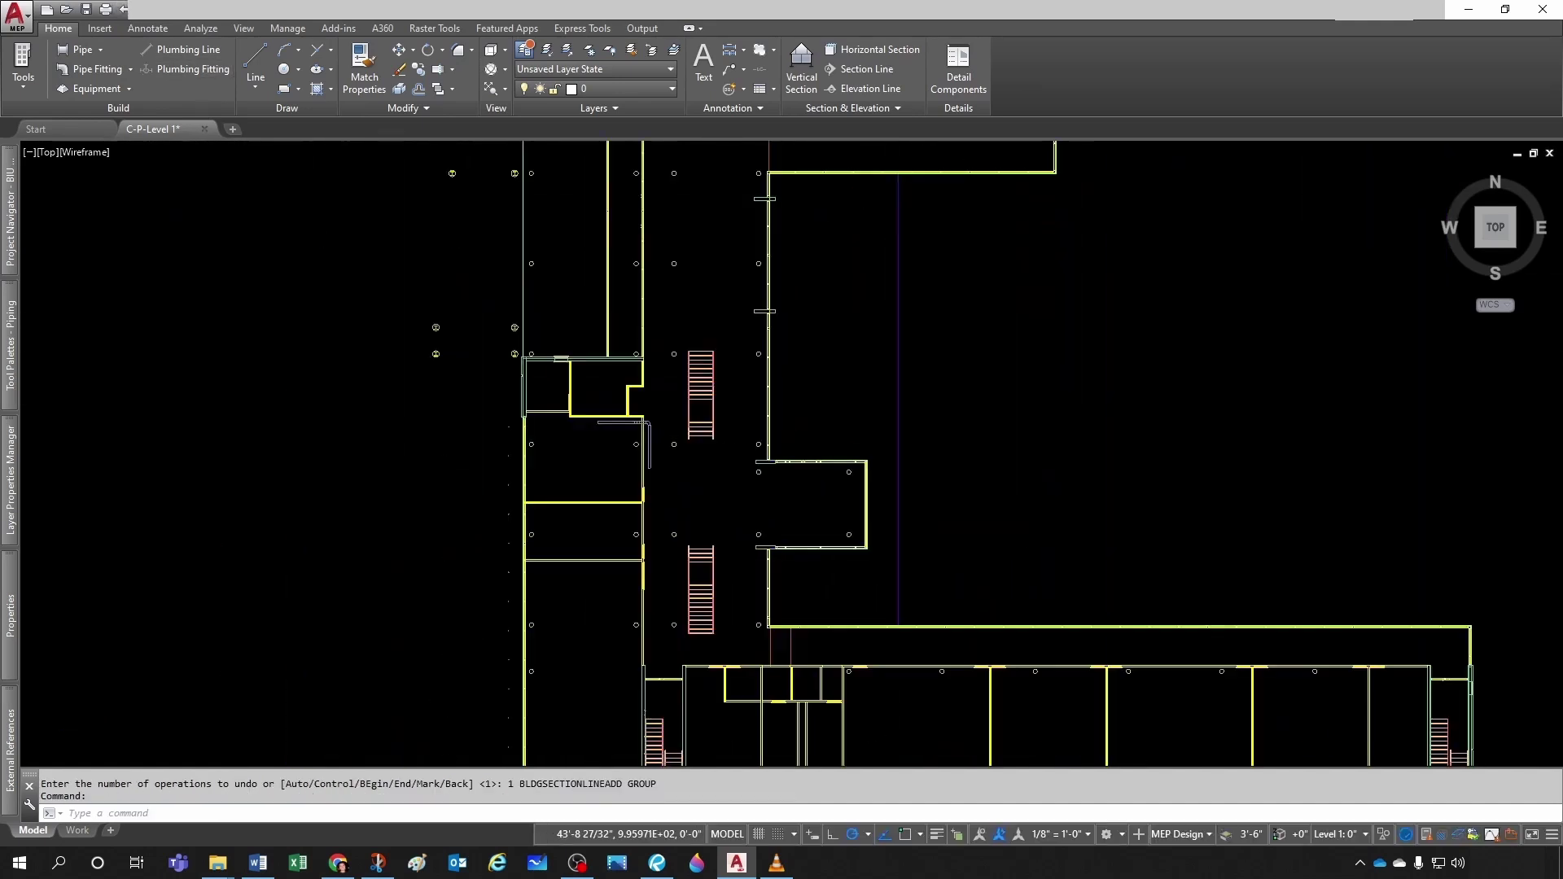
pyautogui.scroll(5, 610, 439)
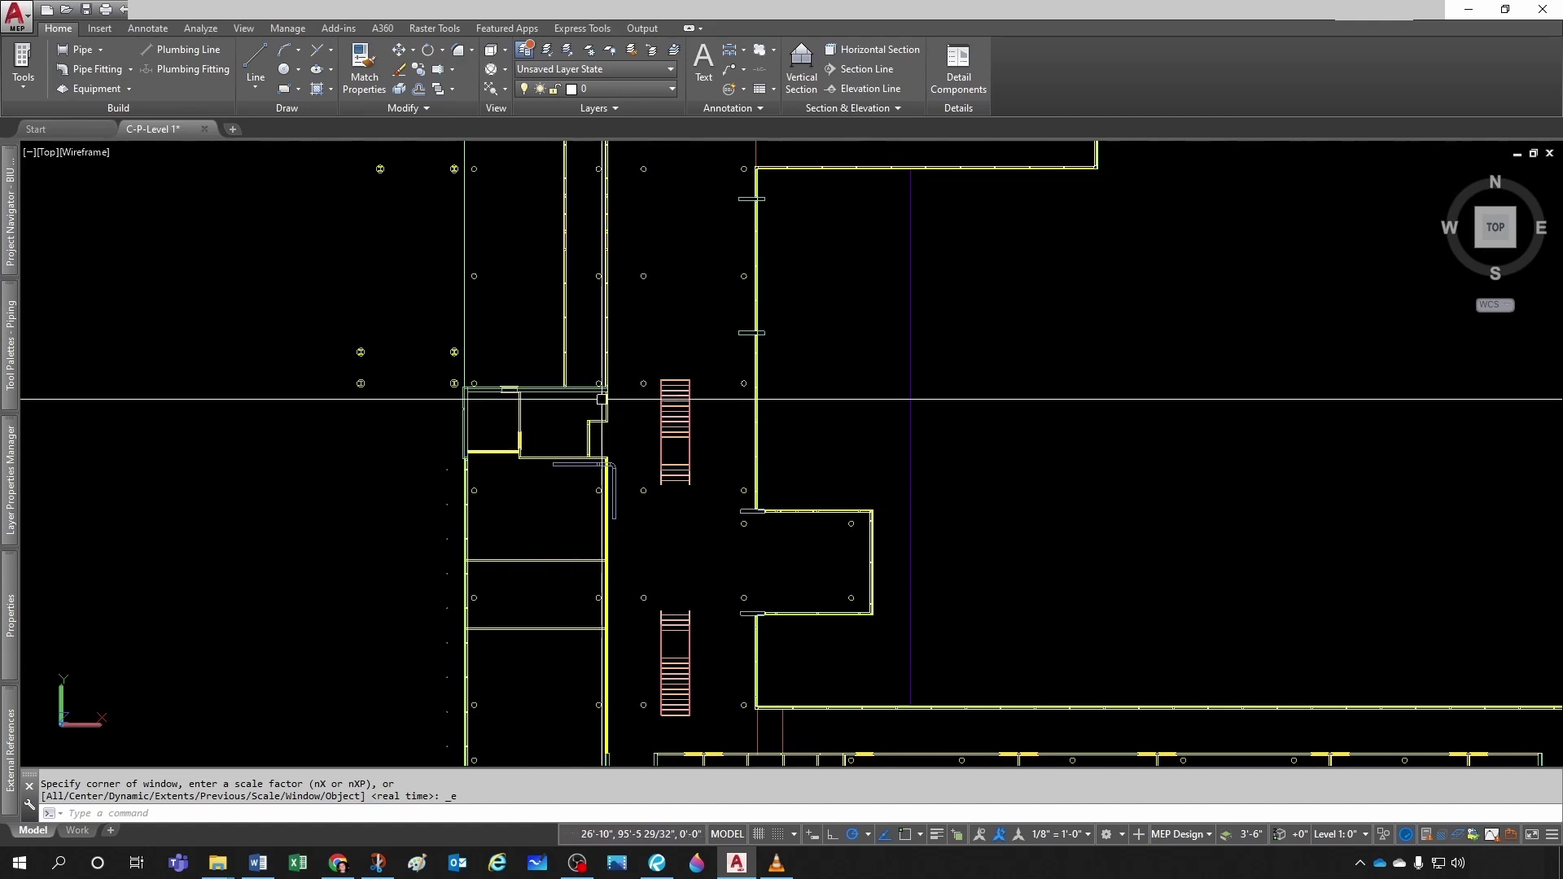
pyautogui.press('Escape')
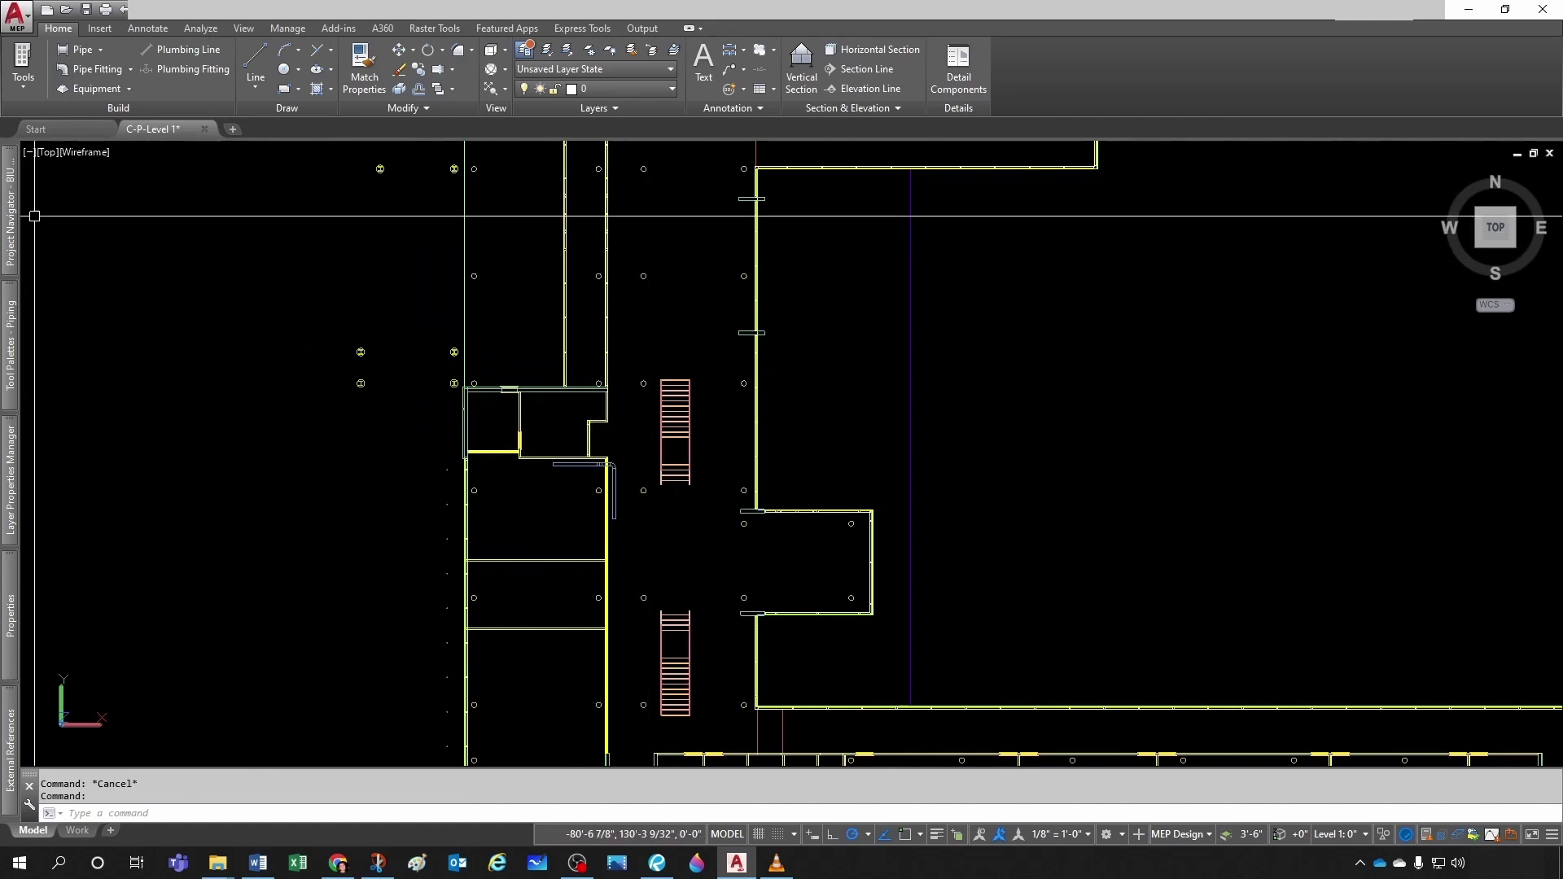
# Start a new general view in the project's Plumbing views category, with V-P-Level 1 Plan as both name and description
pyautogui.moveTo(21, 219)
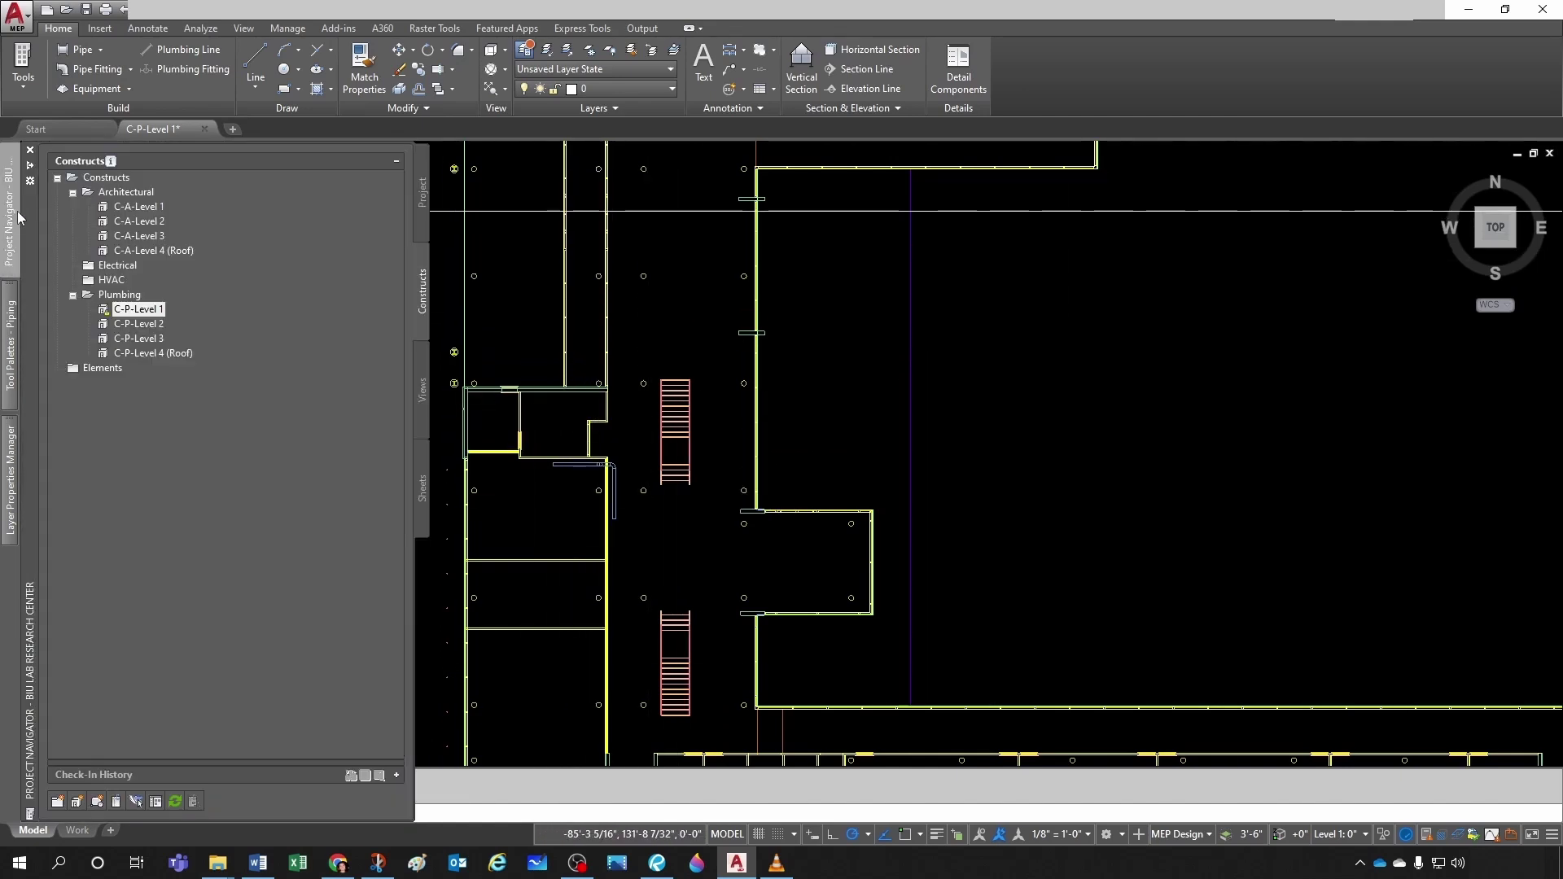
pyautogui.click(422, 397)
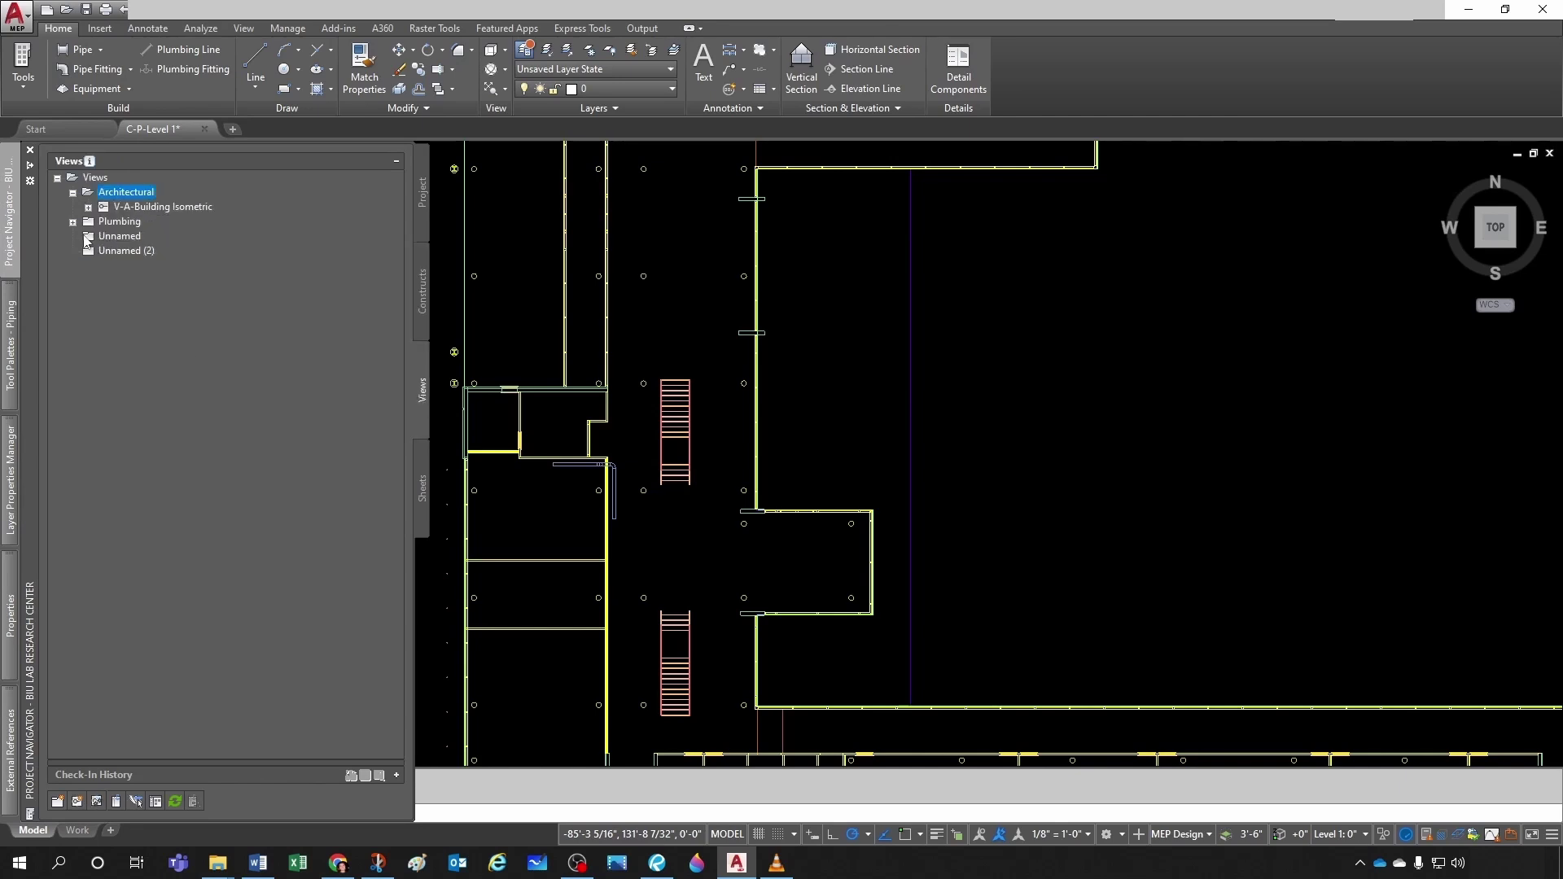
pyautogui.rightClick(124, 225)
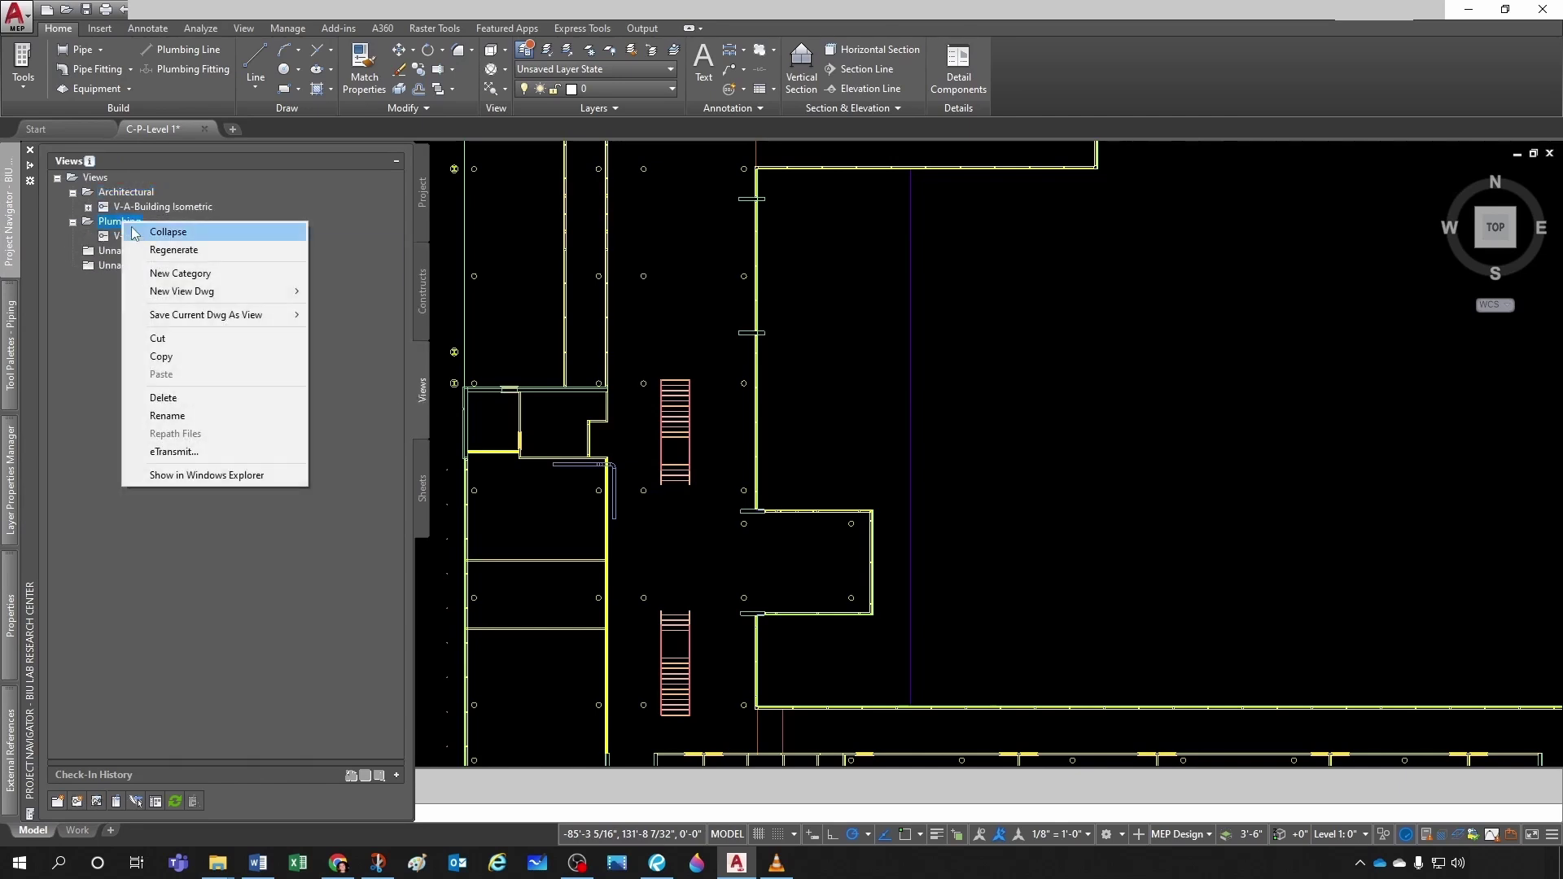
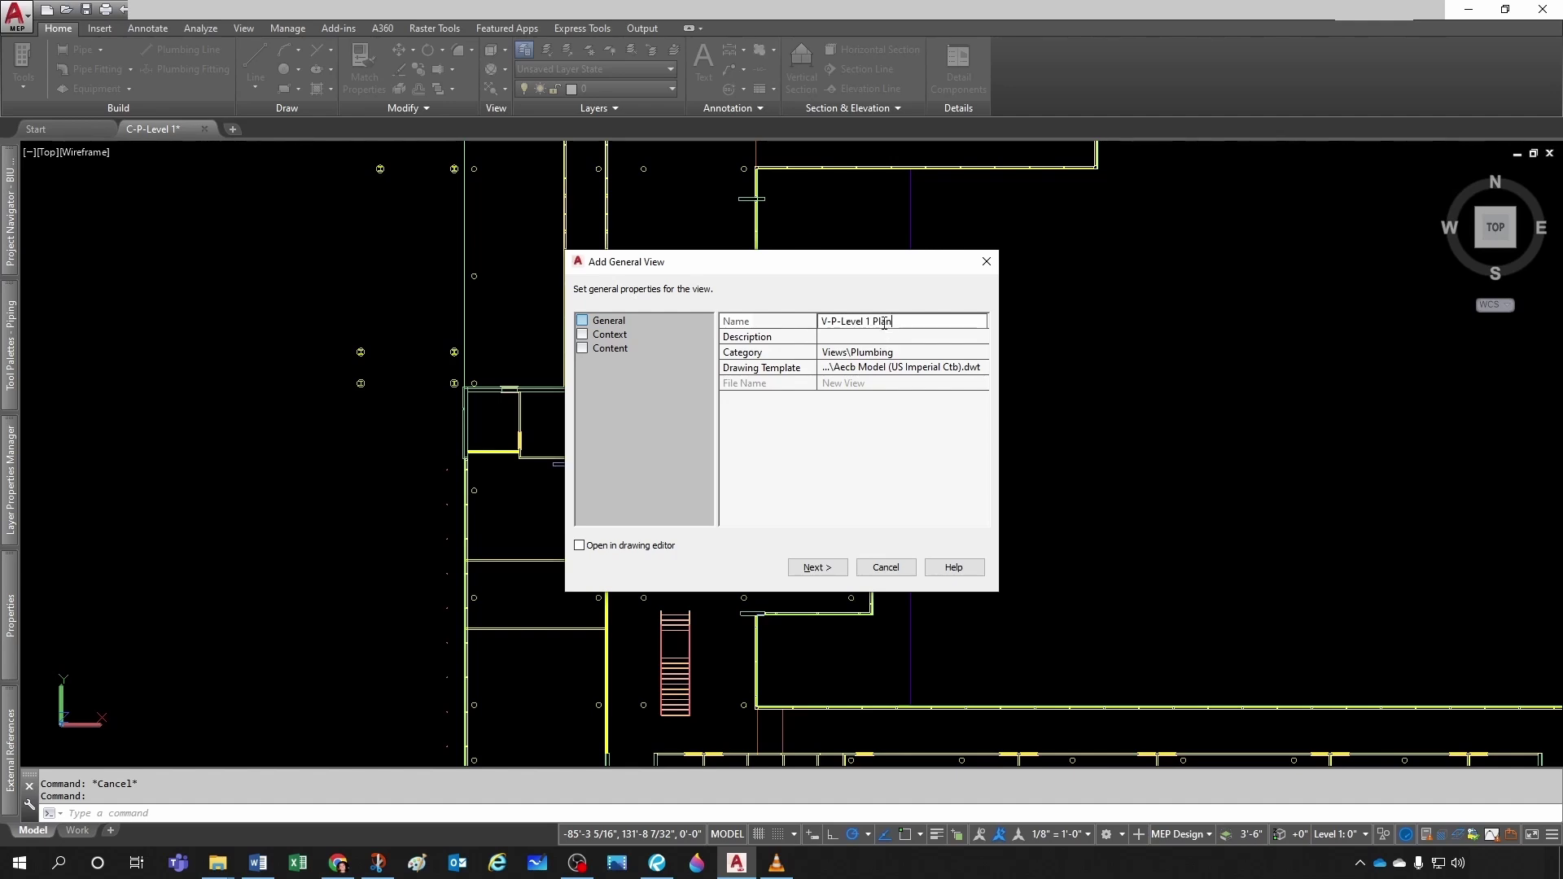
pyautogui.moveTo(884, 323); pyautogui.dragTo(821, 324)
pyautogui.hotkey('ctrl', 'c')
pyautogui.click(893, 340)
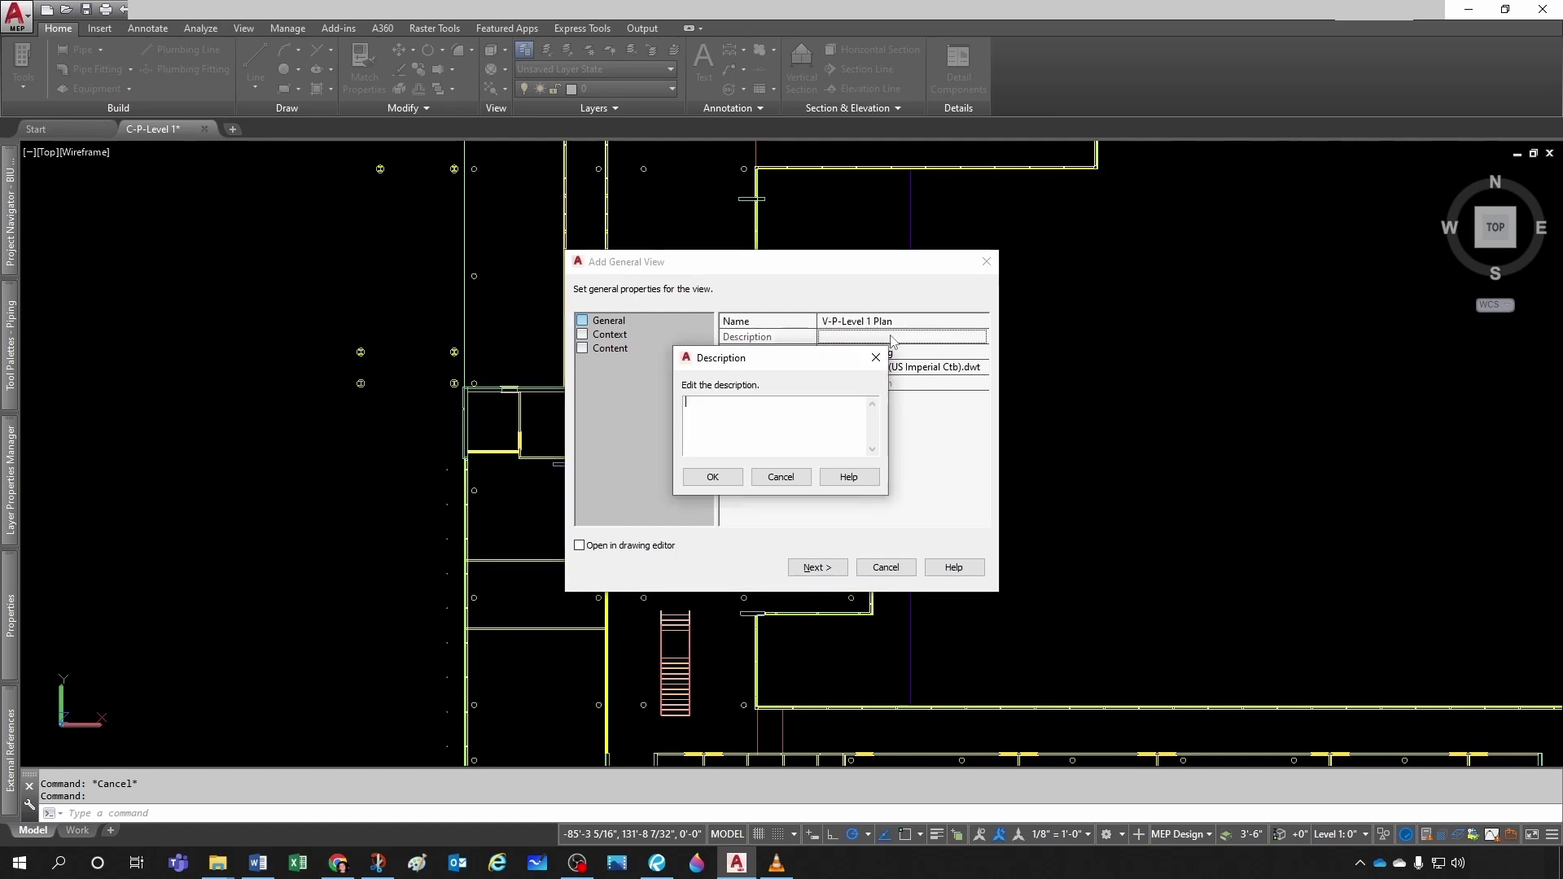
pyautogui.hotkey('ctrl', 'v')
pyautogui.click(713, 476)
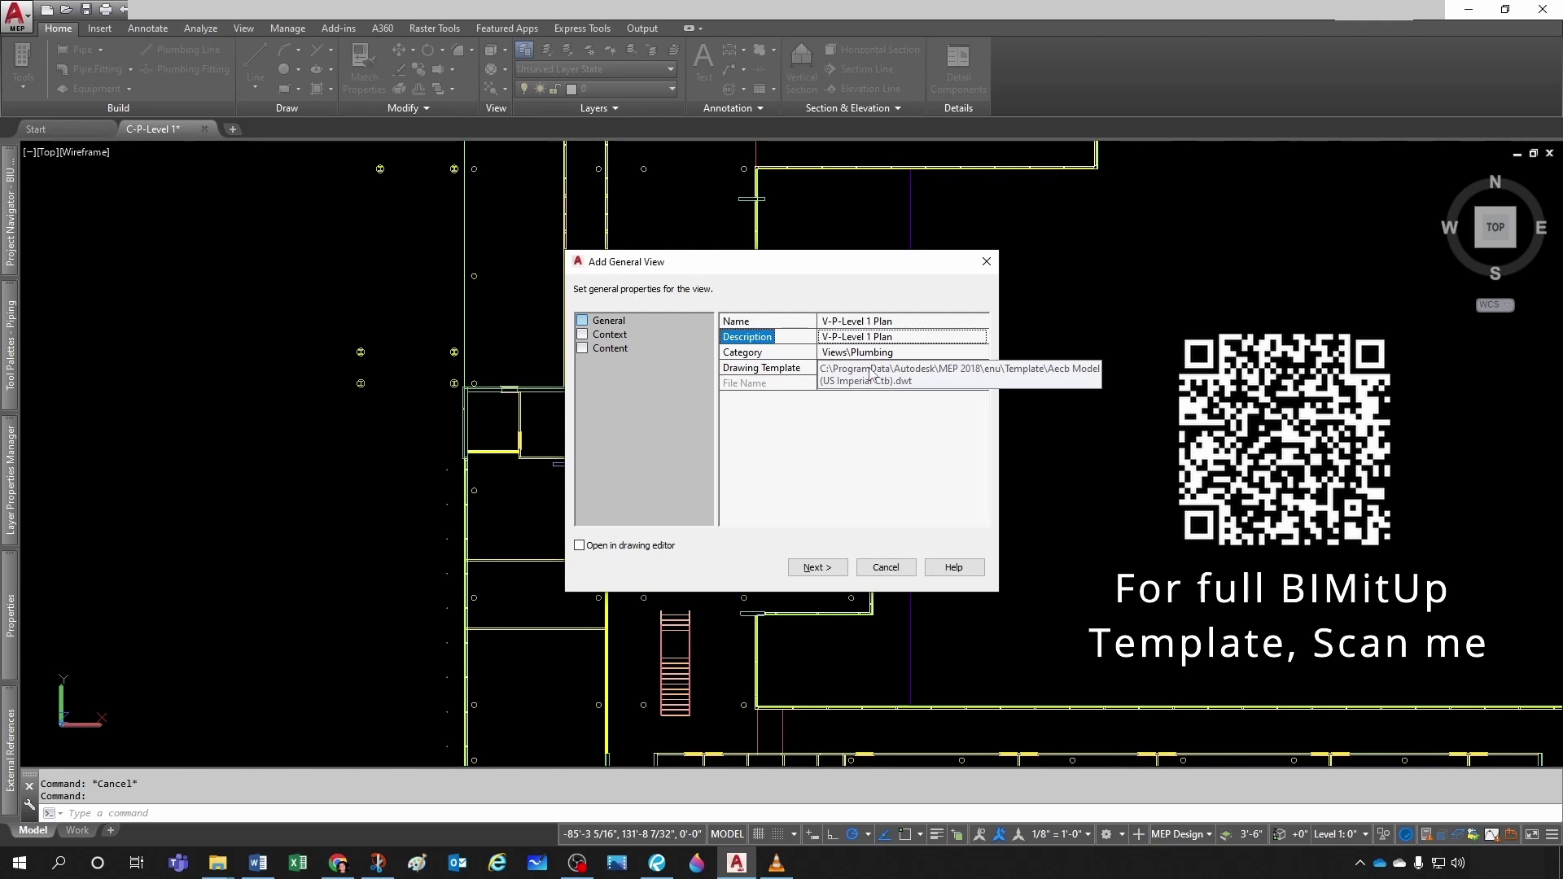
pyautogui.click(830, 568)
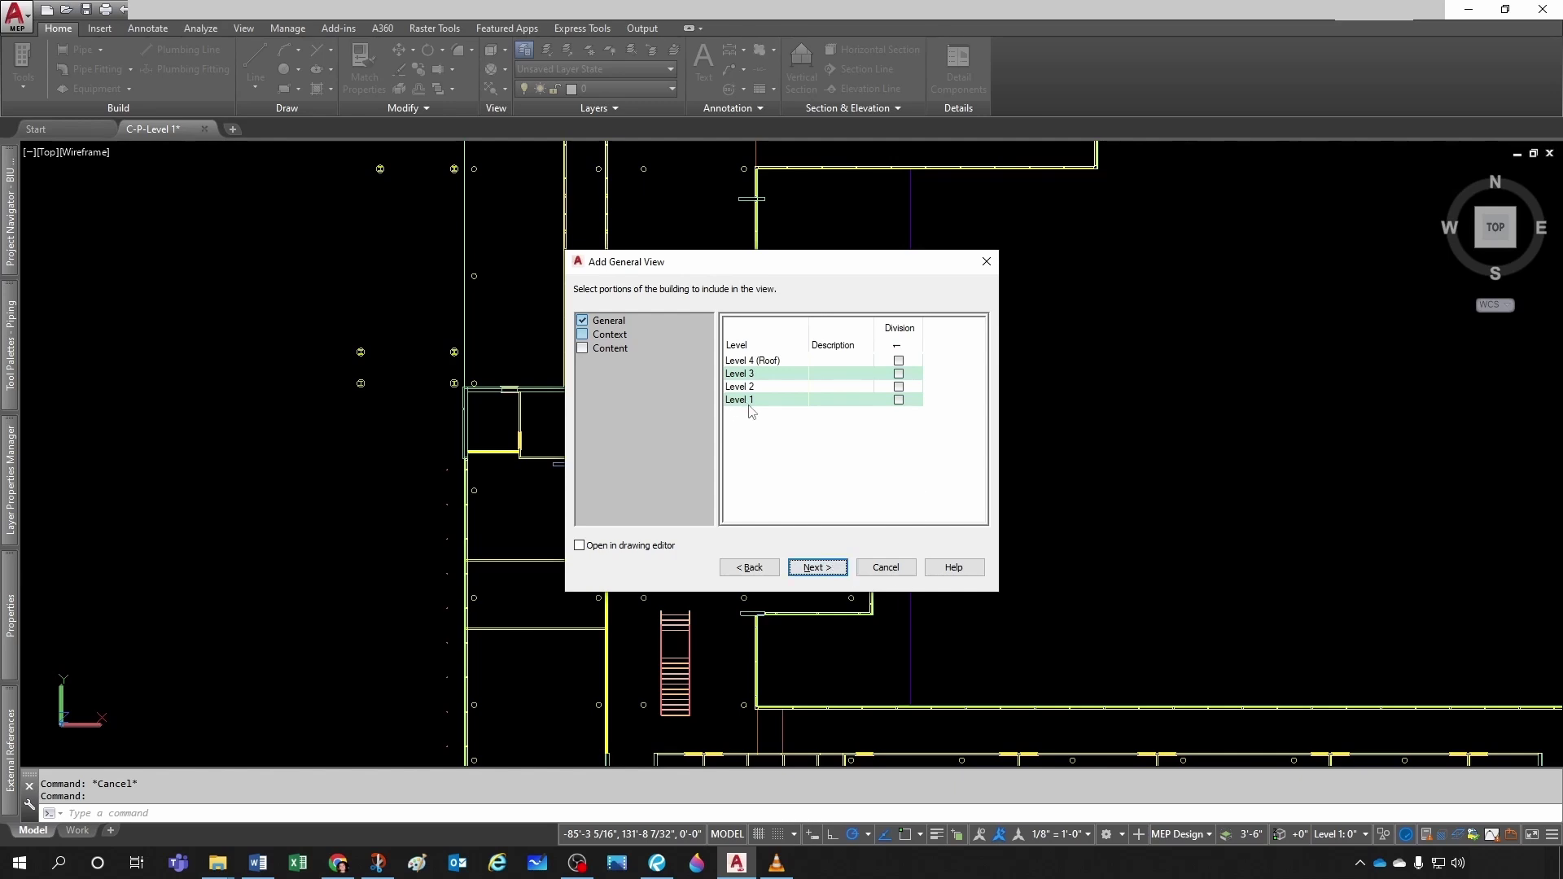
# Include Level 1 in the new view, exclude the Electrical and HVAC constructs, and finish creating it
pyautogui.click(899, 399)
pyautogui.click(827, 568)
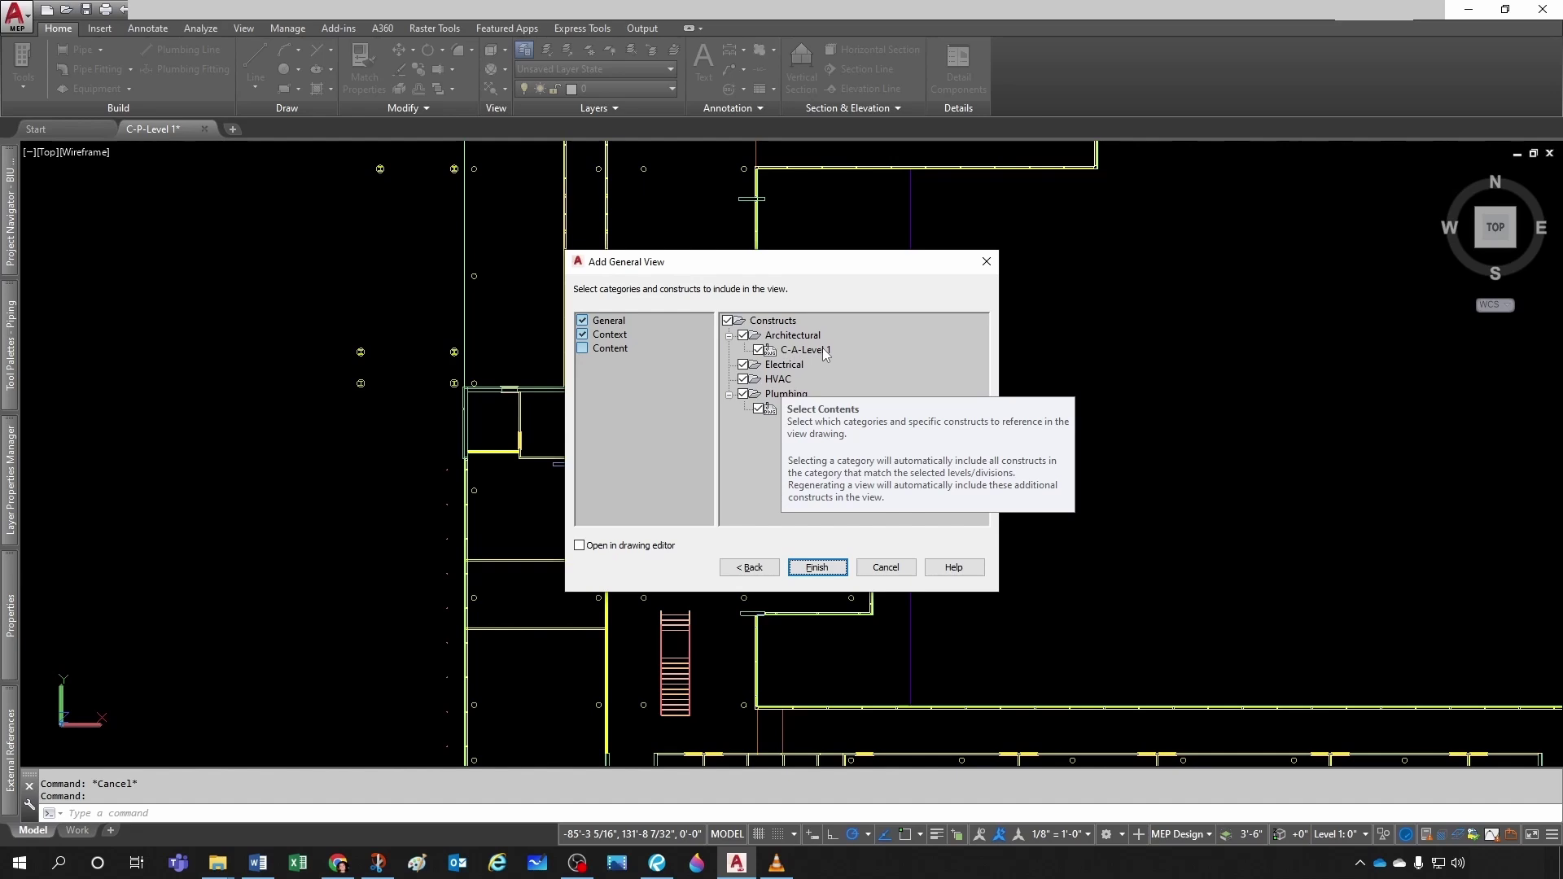
pyautogui.click(743, 366)
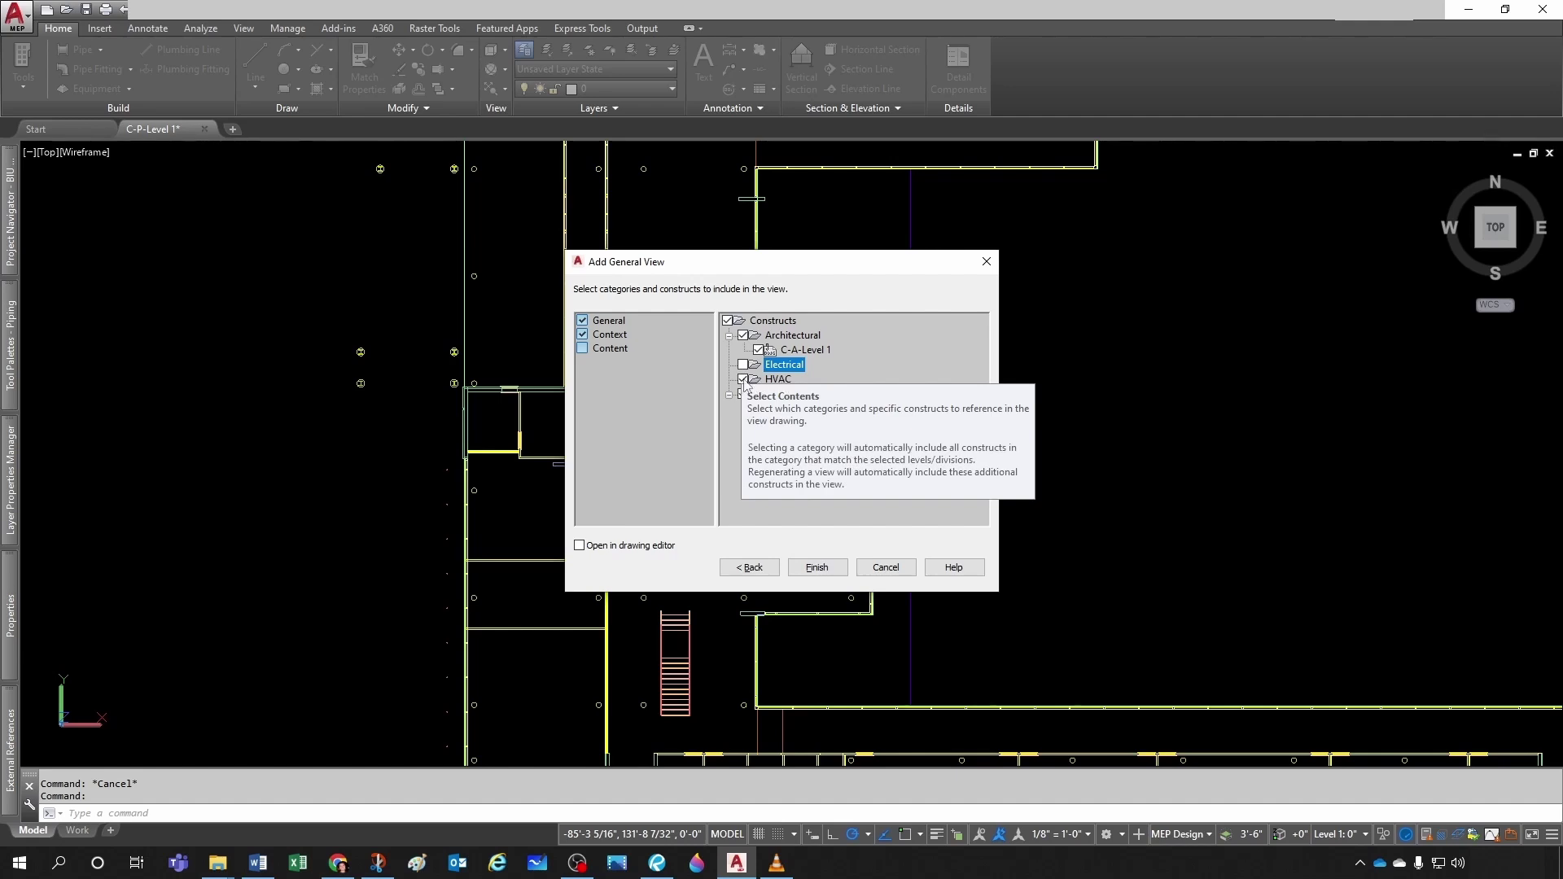
pyautogui.click(743, 379)
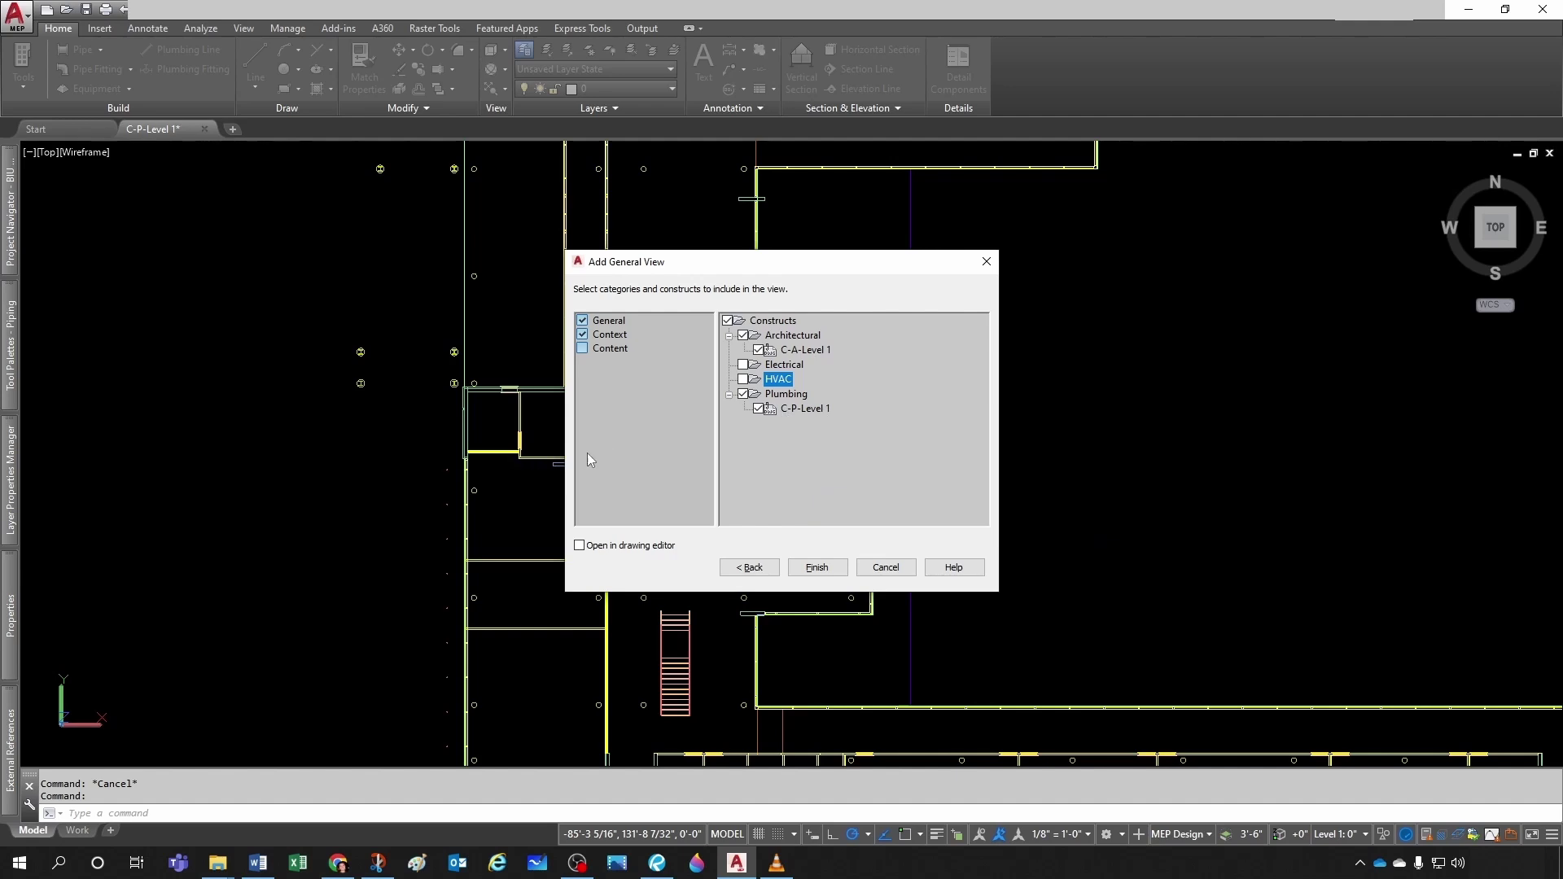
pyautogui.click(817, 567)
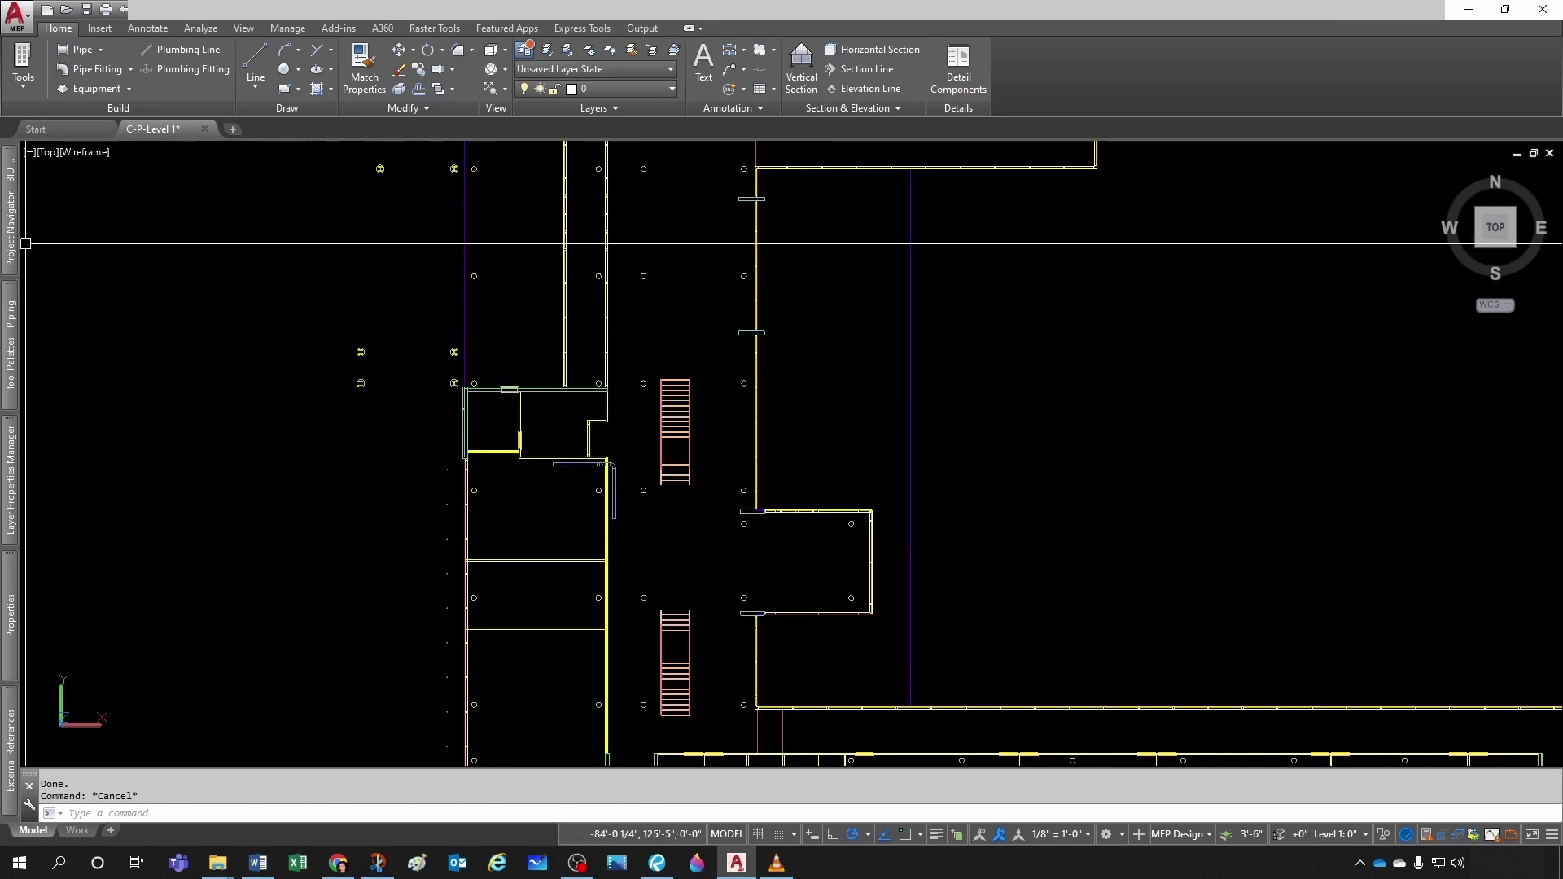
# Open the V-P-Level 1 Plan drawing from the project's Plumbing views category
pyautogui.moveTo(13, 242)
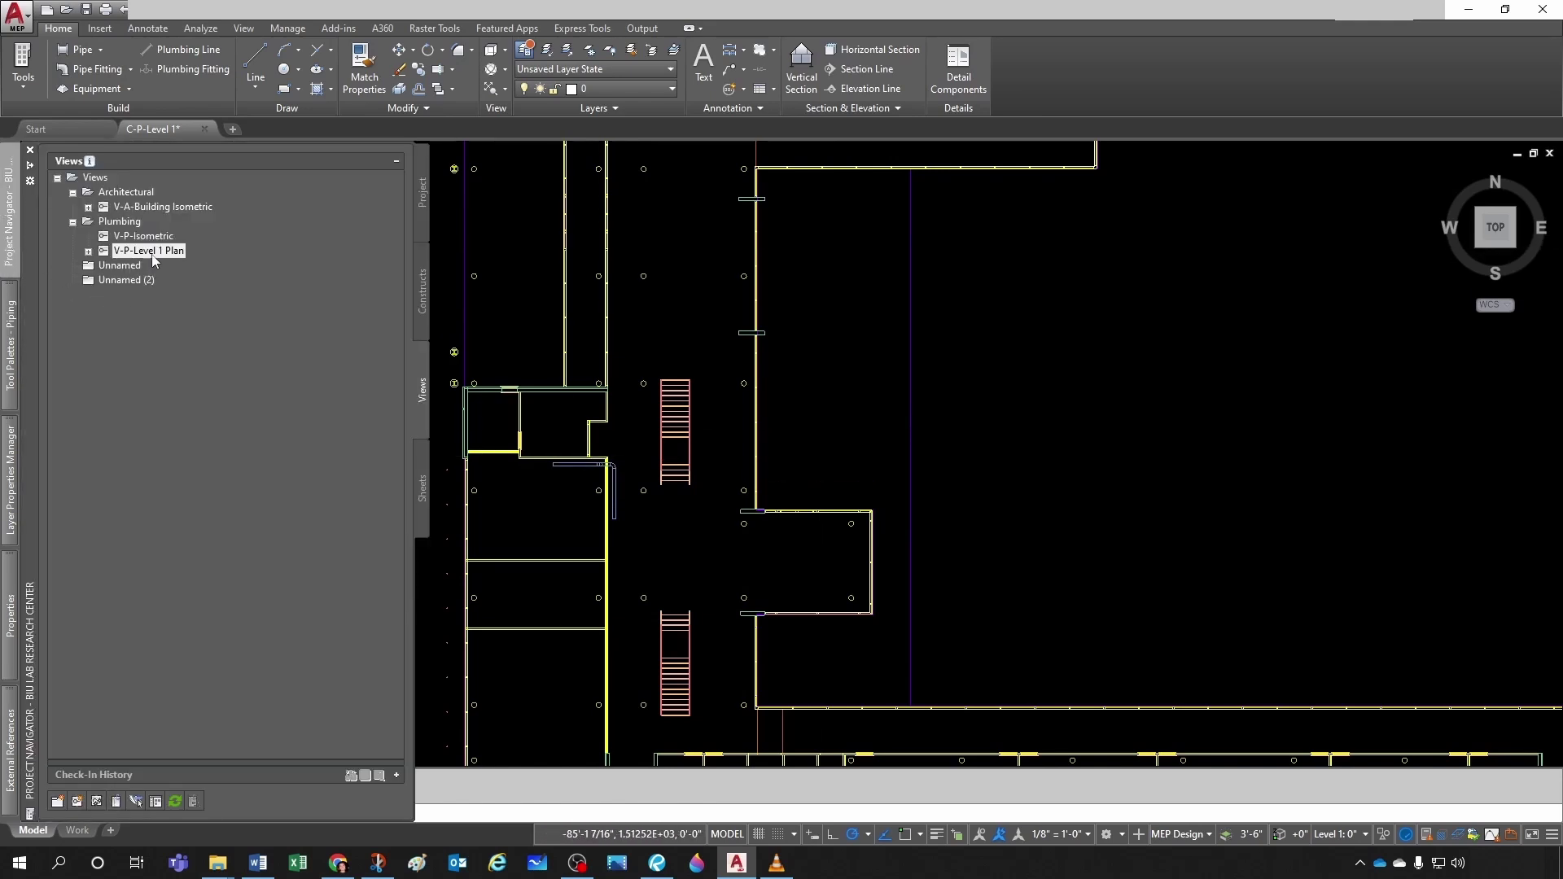
pyautogui.moveTo(149, 258)
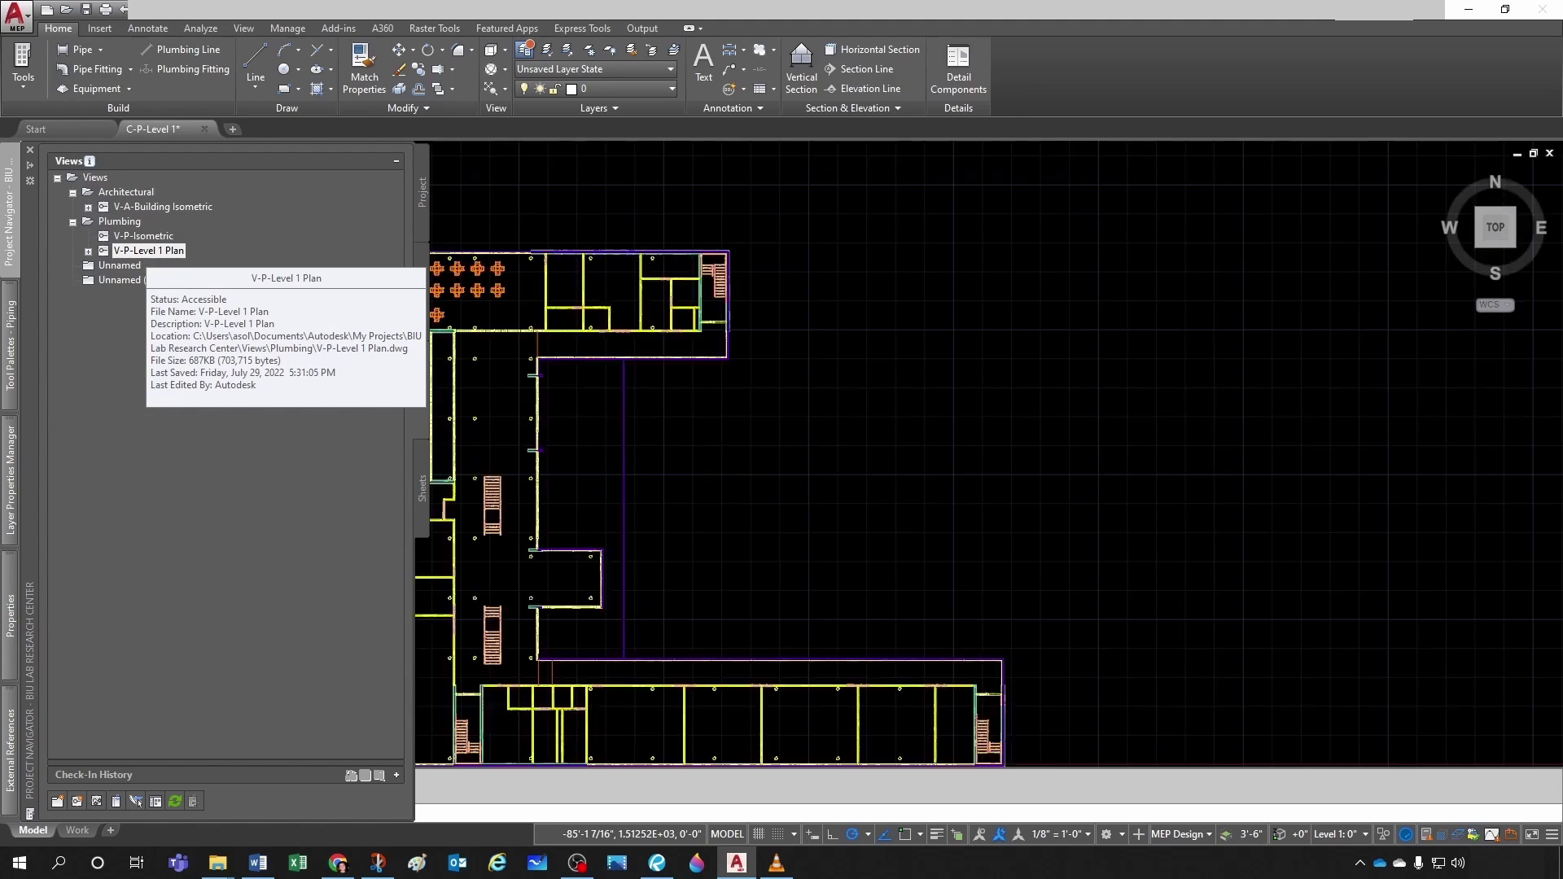
pyautogui.scroll(-2, 394, 472)
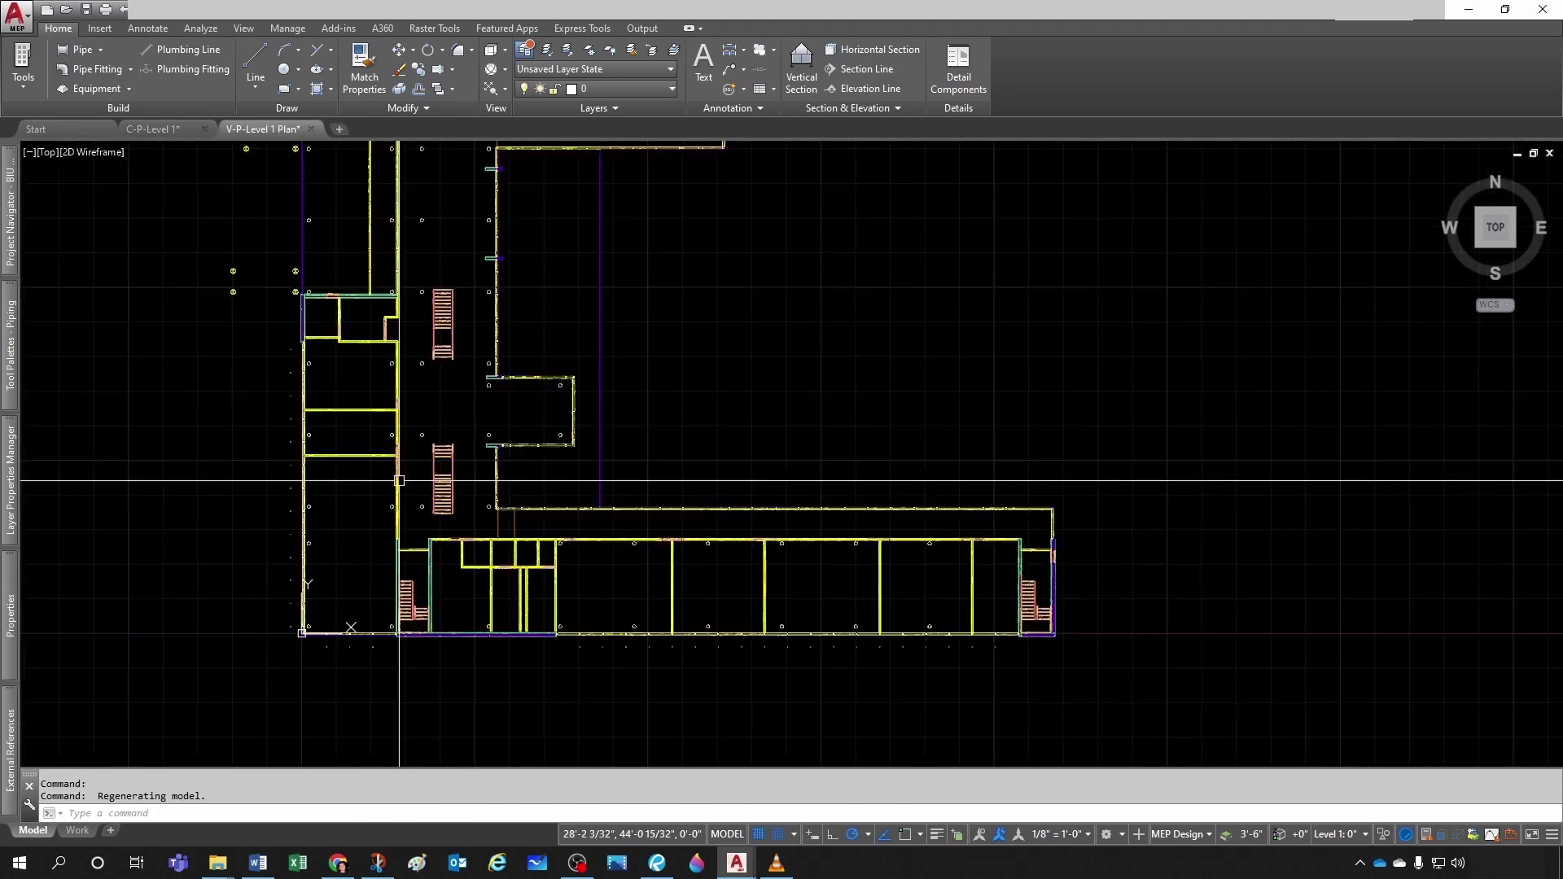
pyautogui.scroll(-2, 473, 532)
pyautogui.moveTo(473, 532); pyautogui.dragTo(563, 568, button='middle')
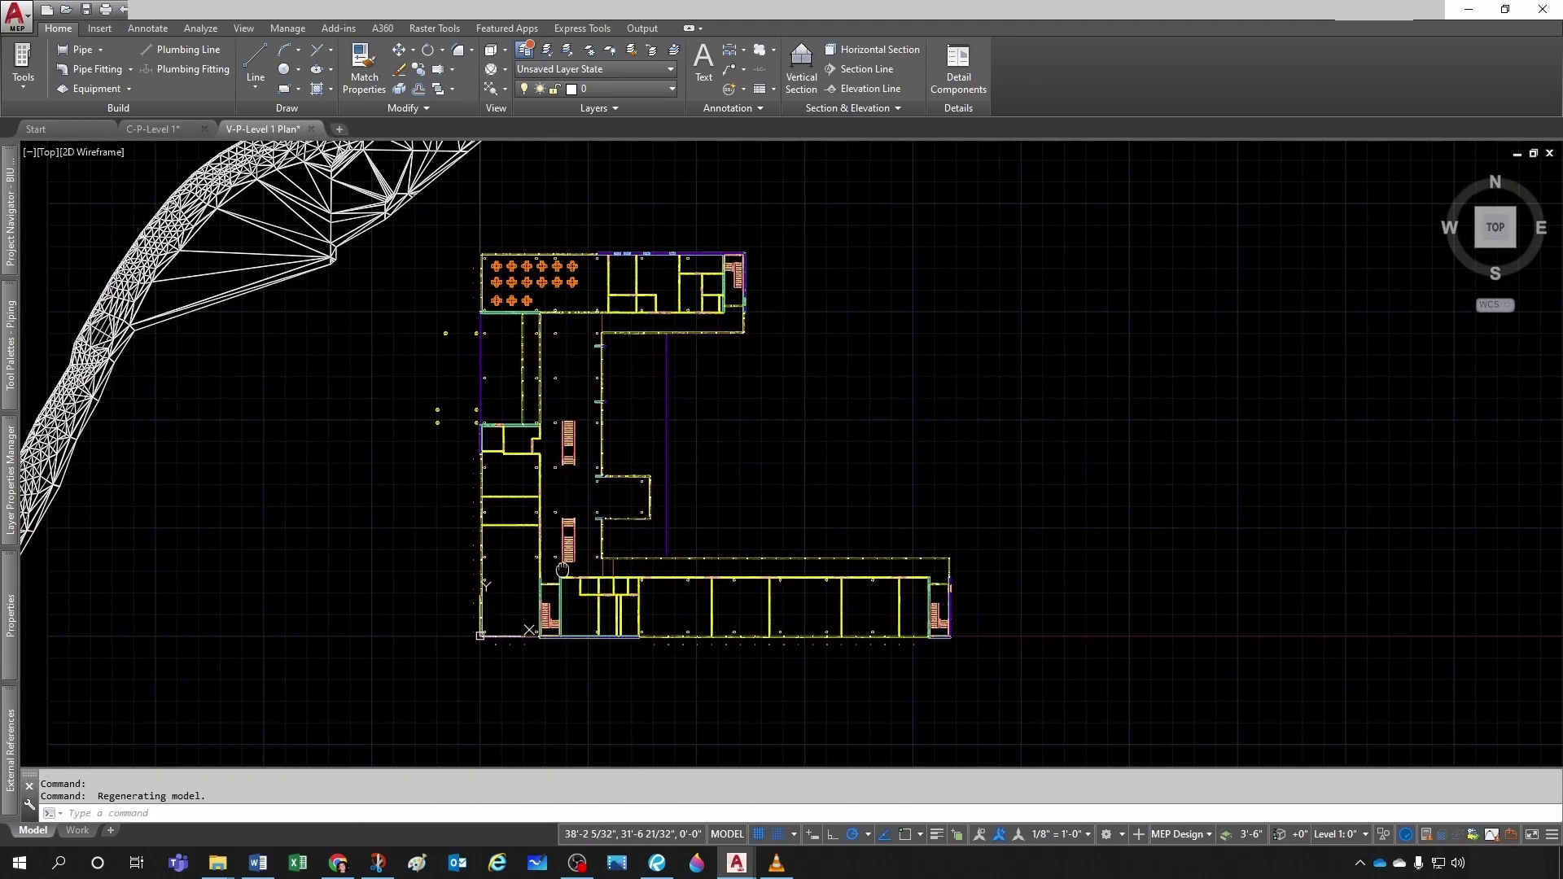
# Save and close the C-P-Level 1 construct, and reload its changed reference in V-P-Level 1 Plan
pyautogui.click(163, 129)
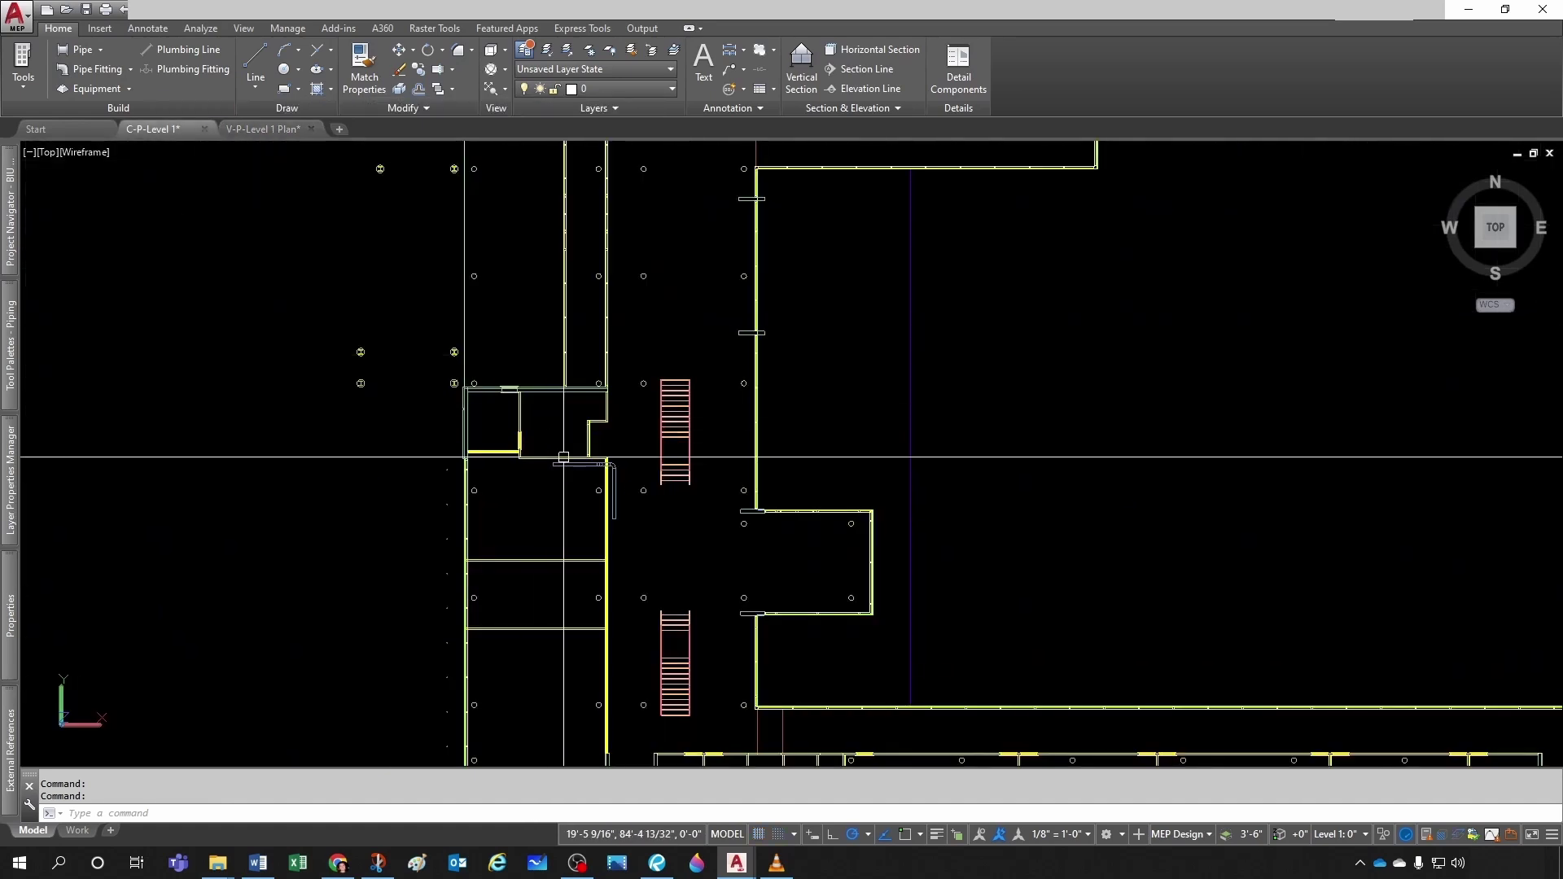
pyautogui.click(87, 10)
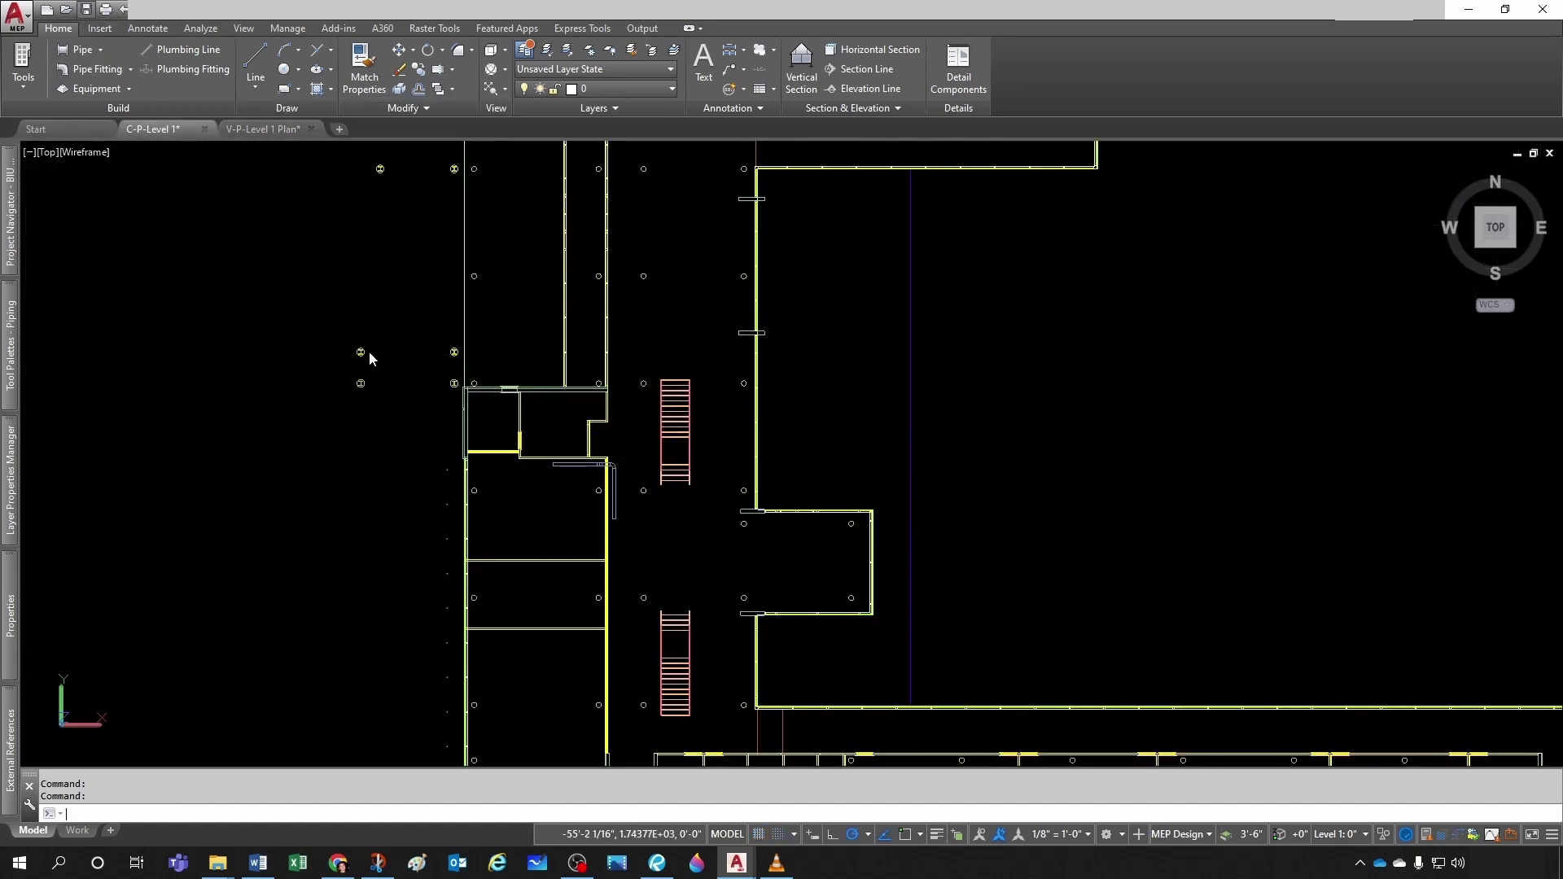
pyautogui.click(205, 128)
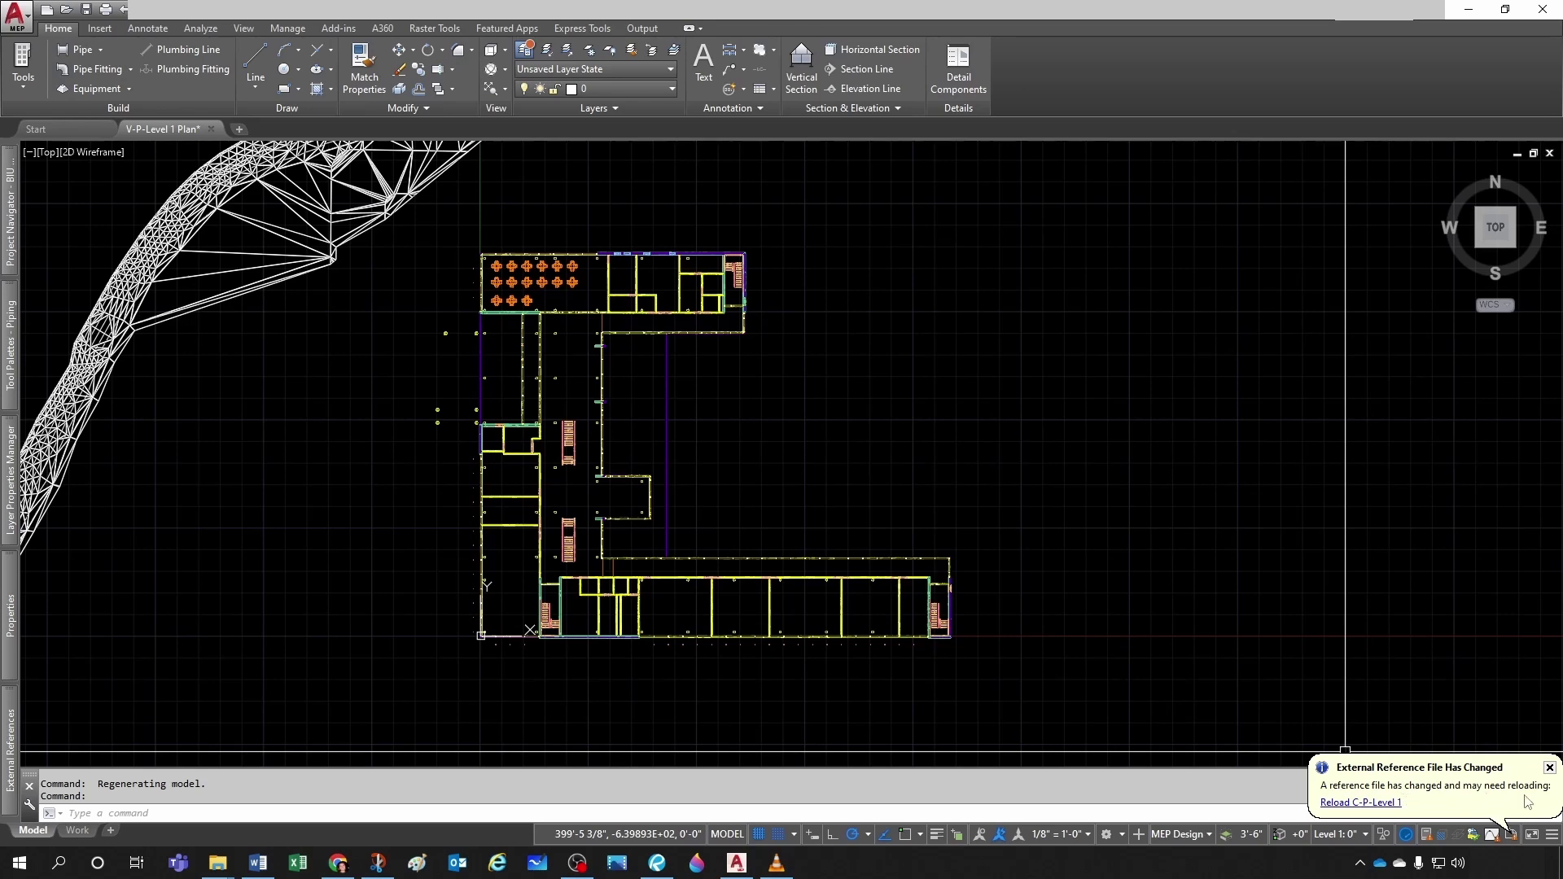
pyautogui.click(1340, 803)
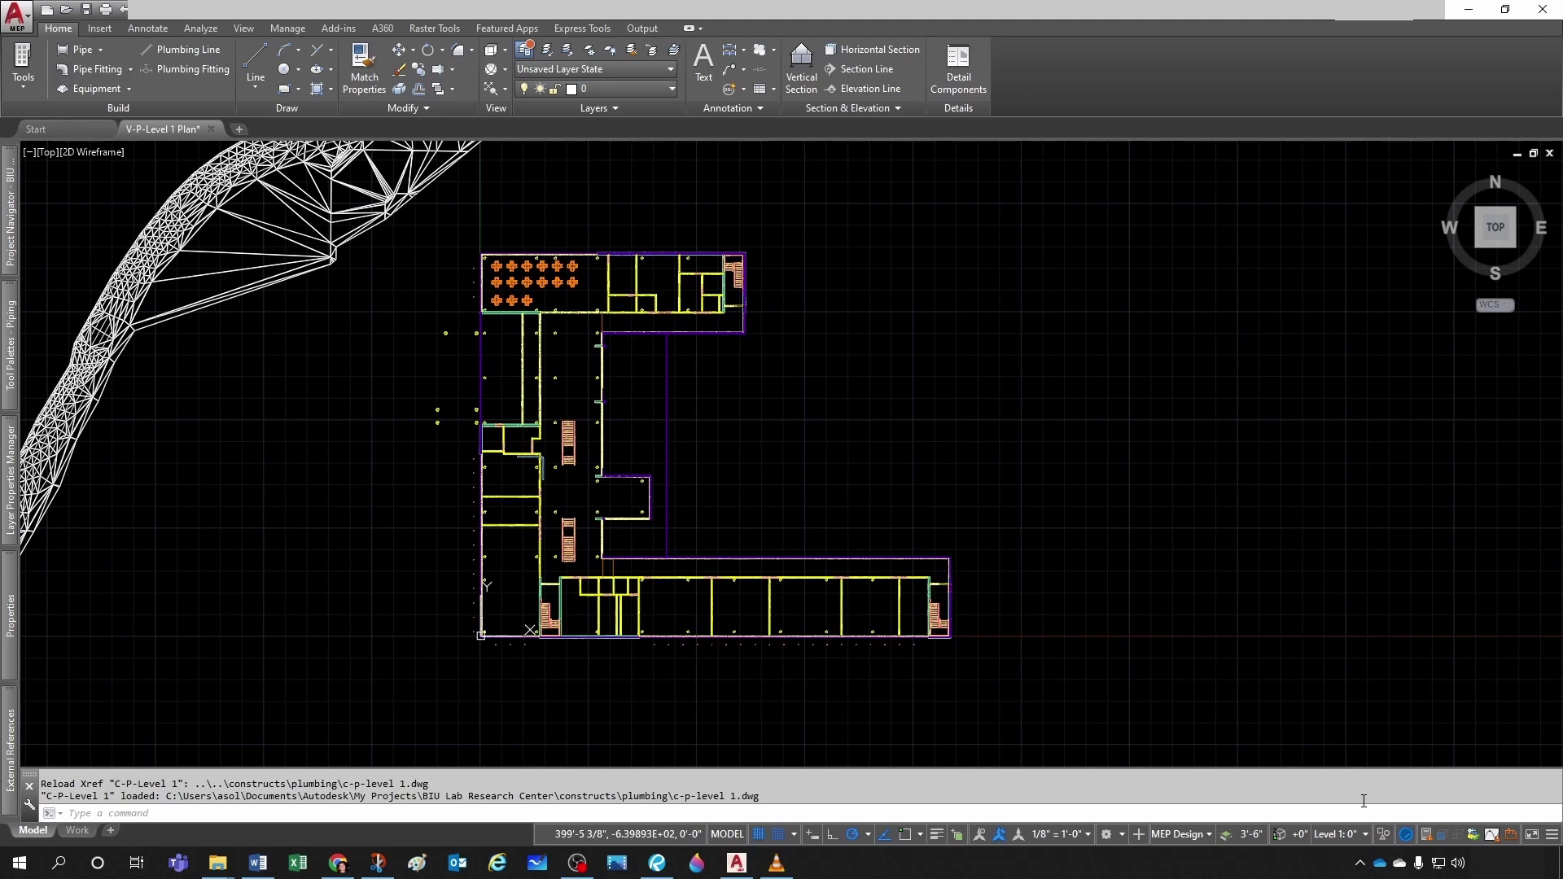
# Examine the reloaded pipe run near the stairs in plan and from the southwest isometric direction
pyautogui.scroll(9, 610, 399)
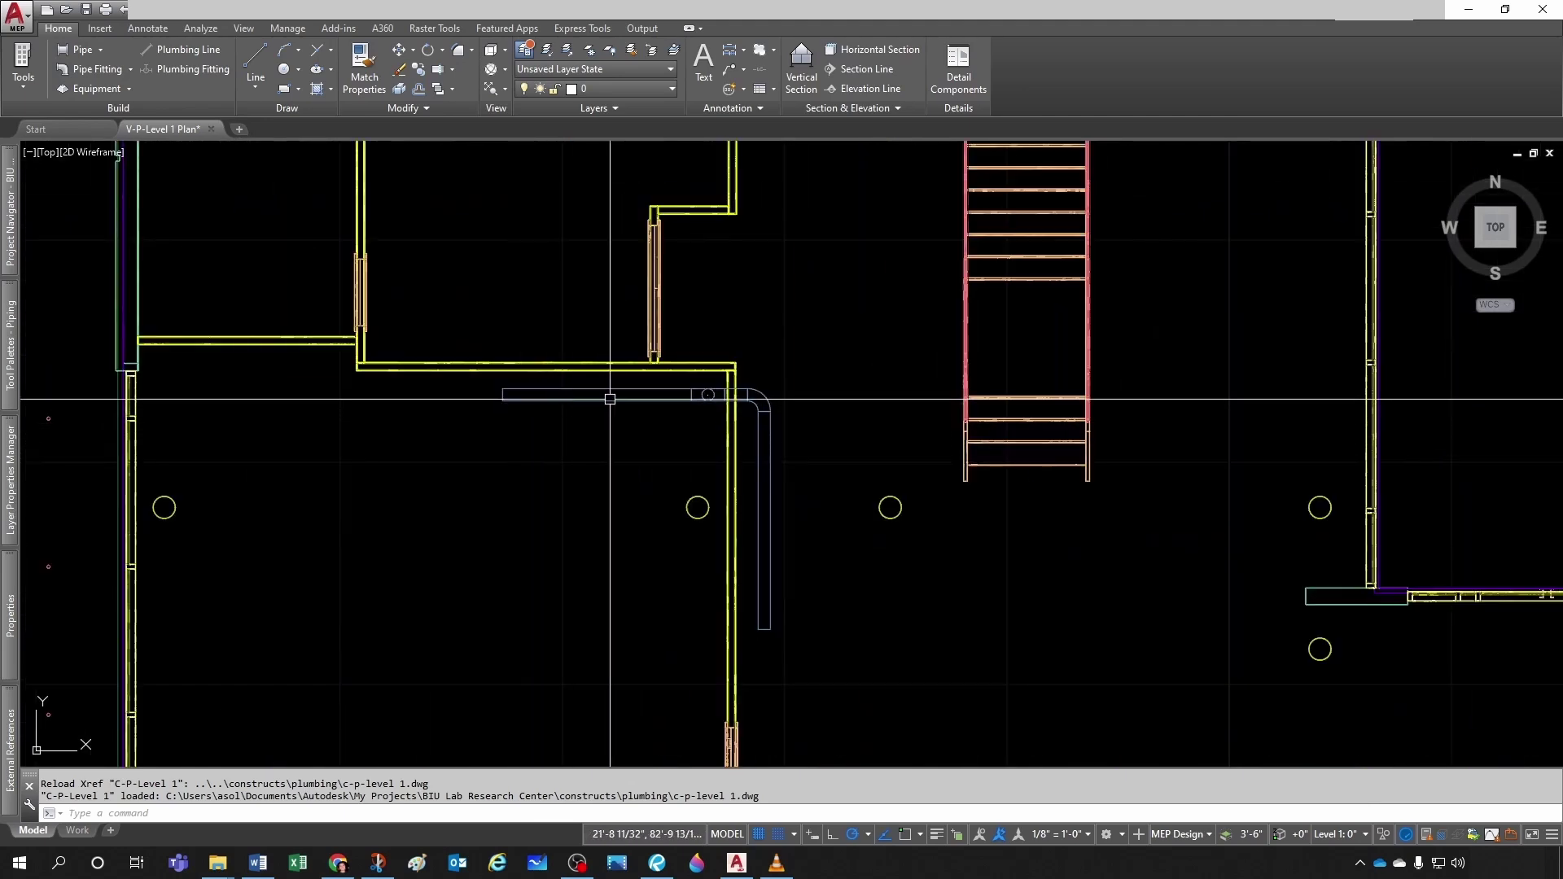
pyautogui.scroll(-10, 672, 396)
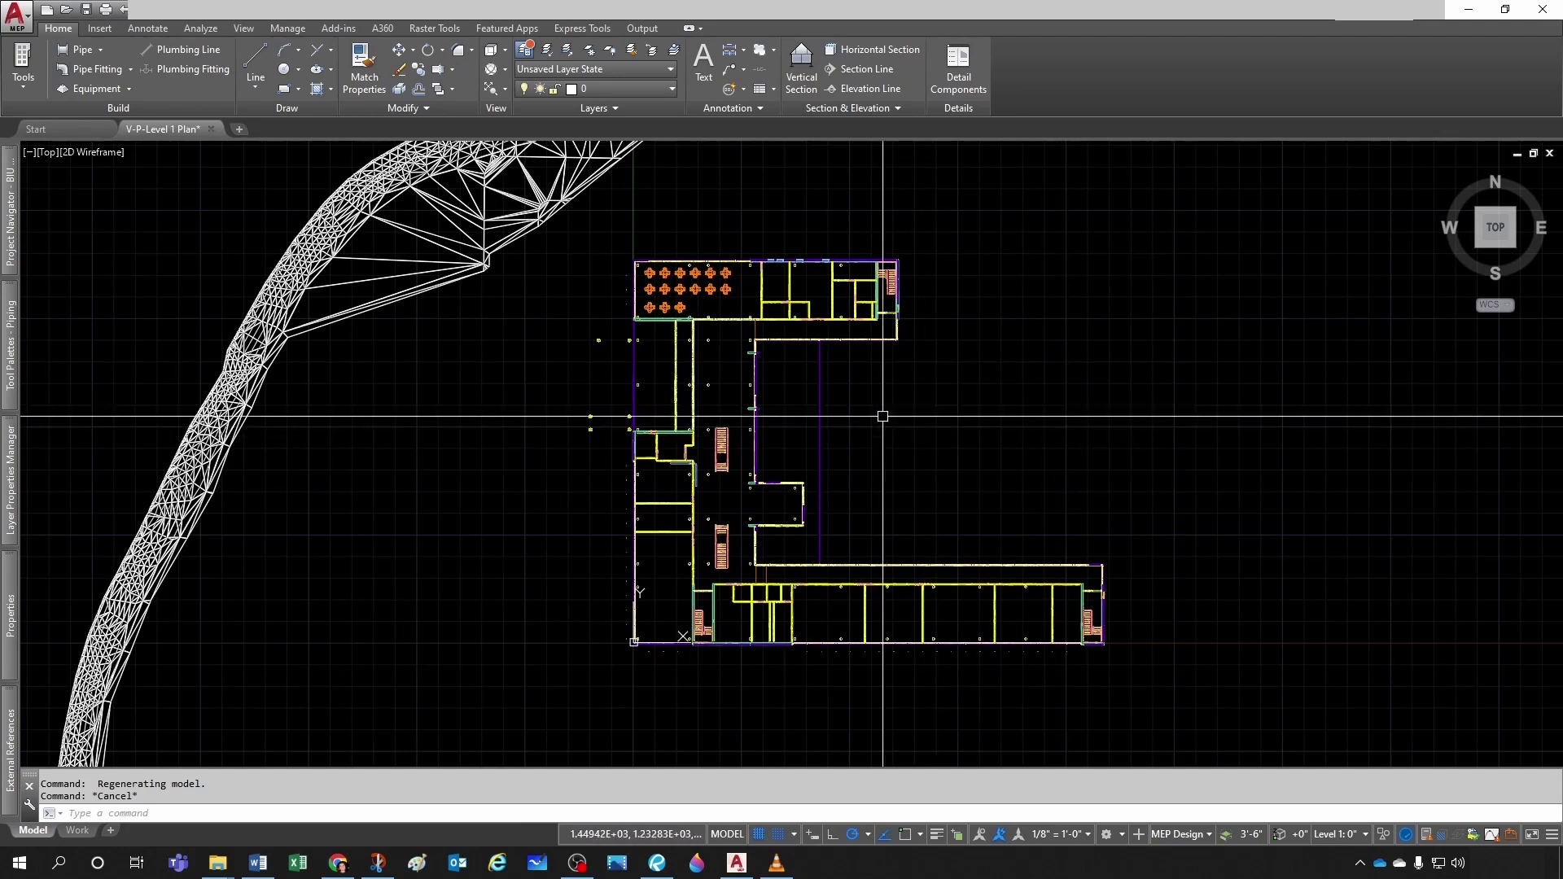
pyautogui.click(1479, 246)
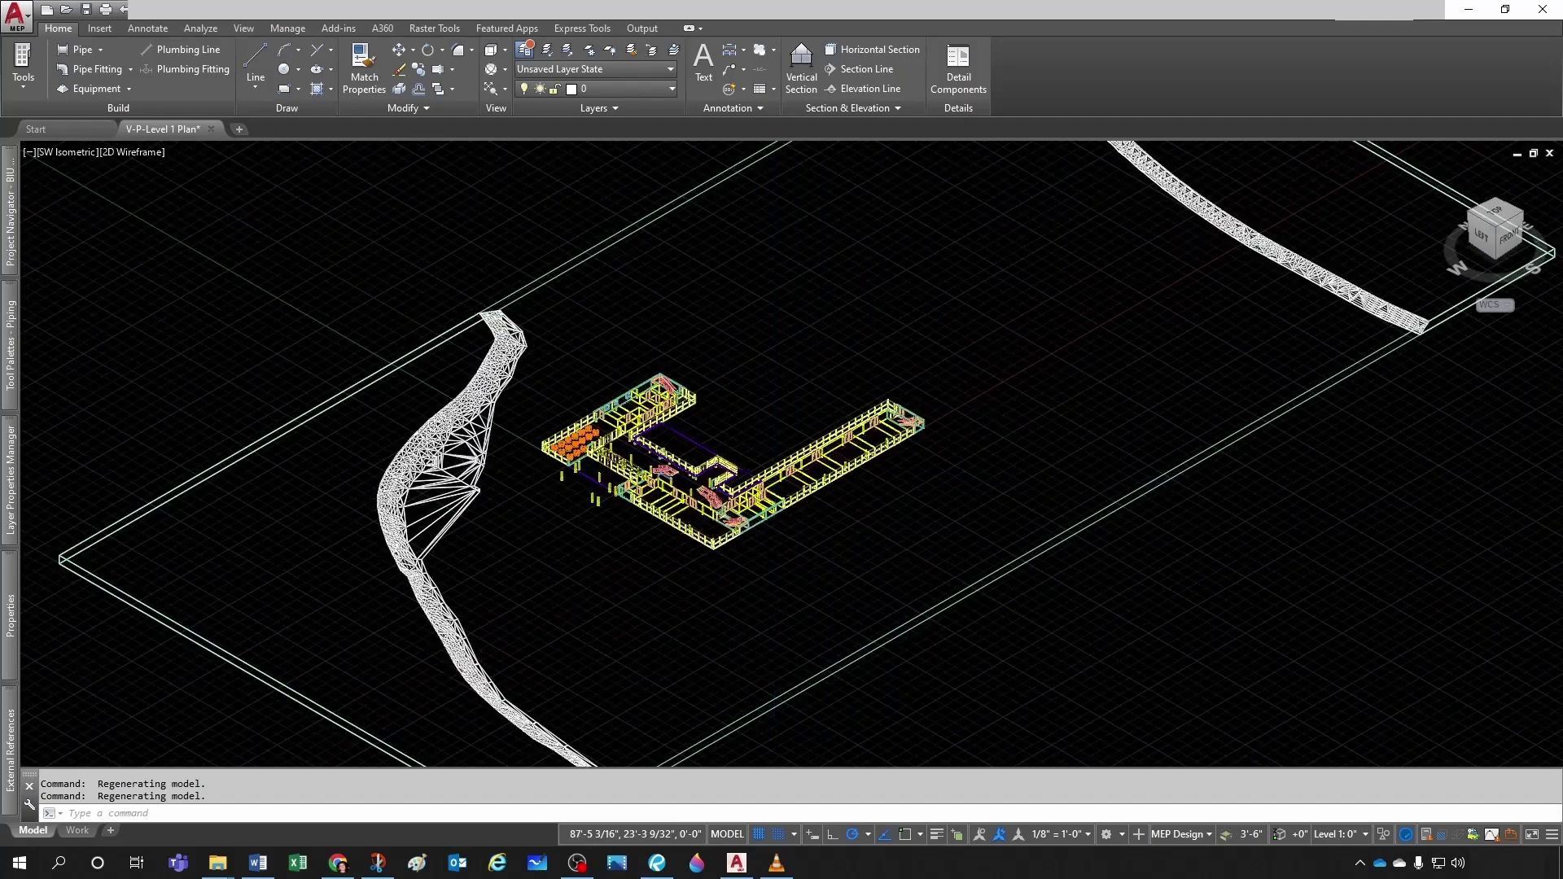
pyautogui.scroll(10, 742, 491)
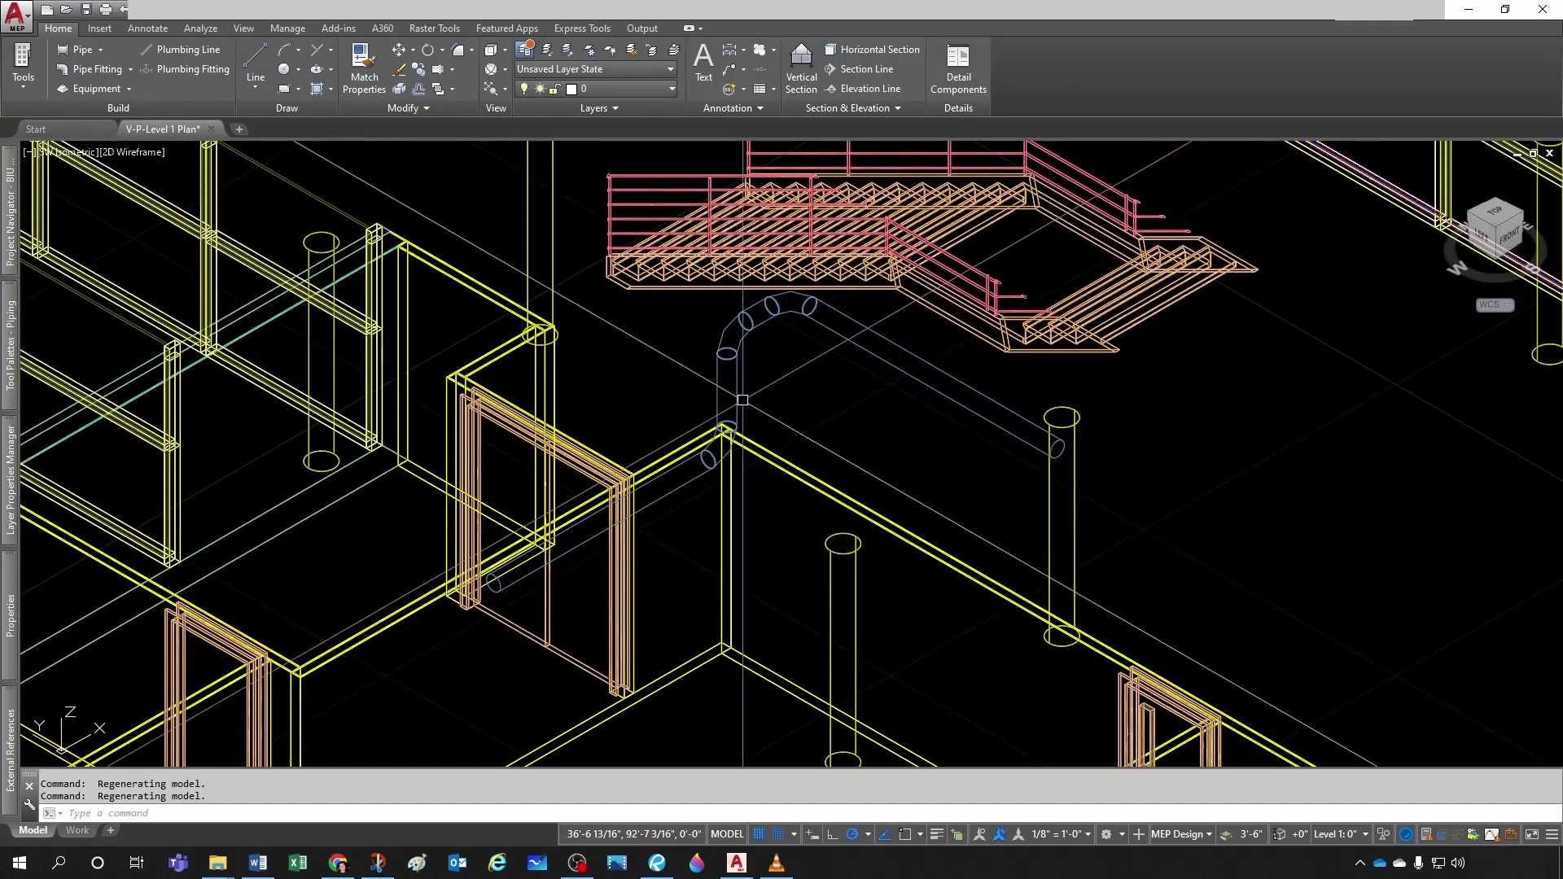
# Select the pipe run and check the name and saved path in its external reference properties
pyautogui.click(936, 393)
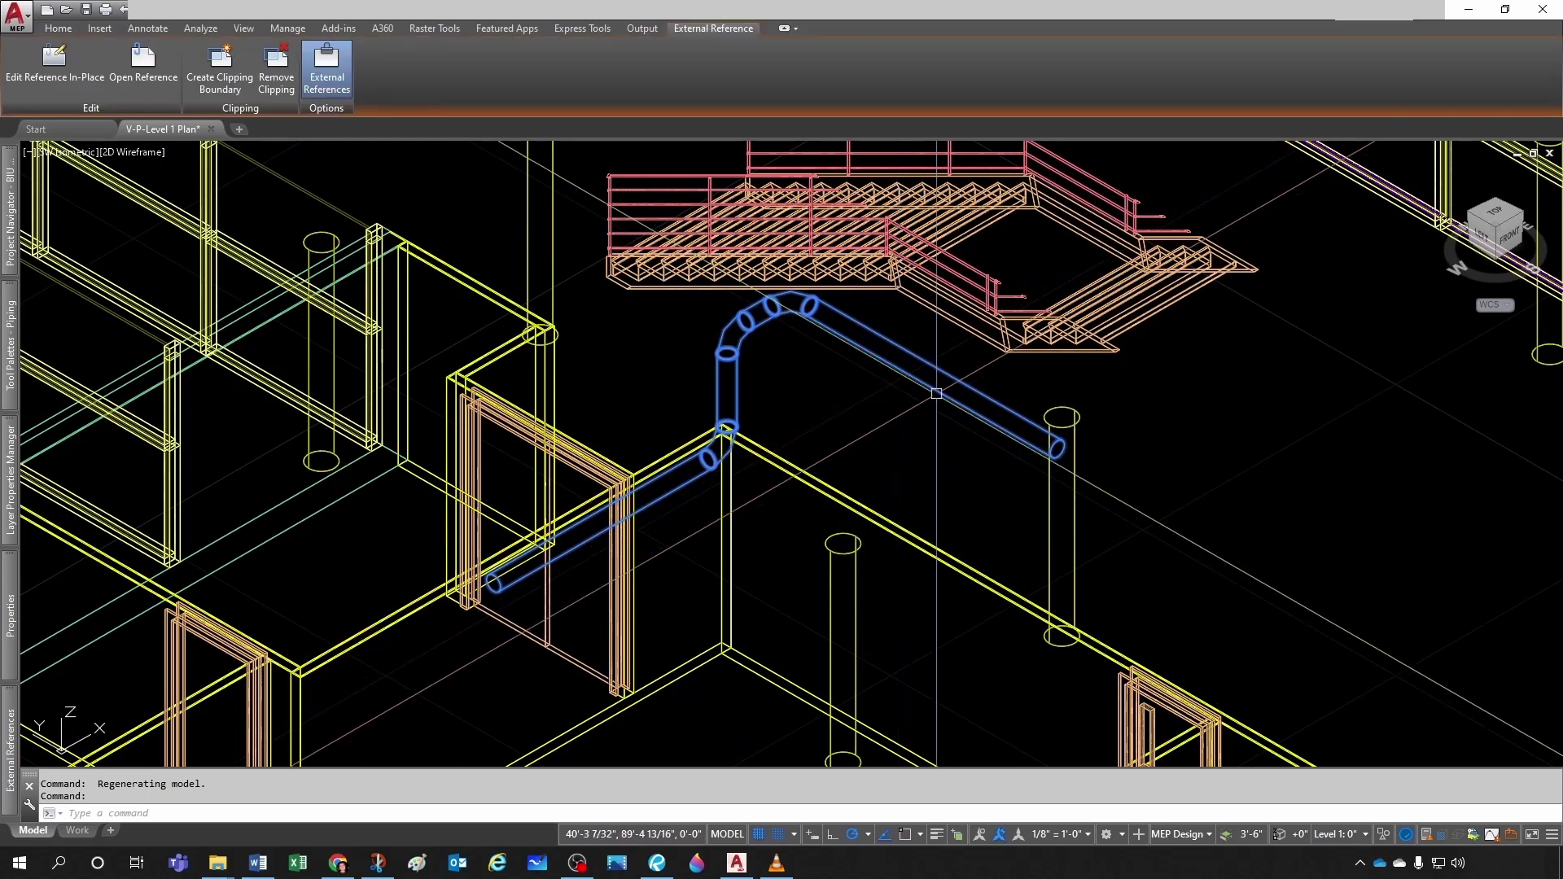
pyautogui.moveTo(12, 606)
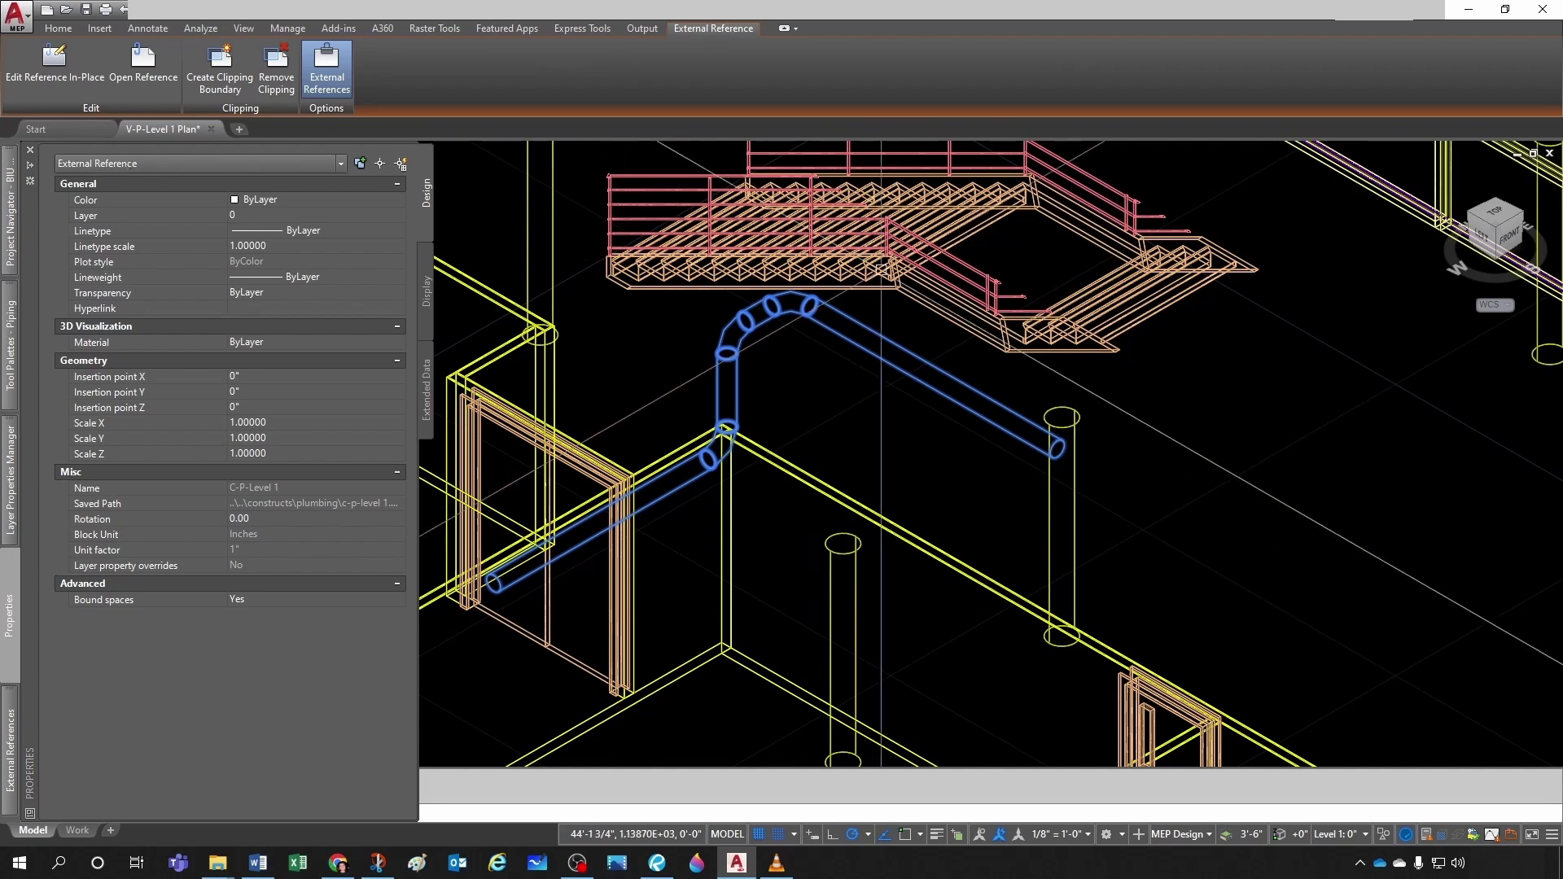
pyautogui.press('Escape')
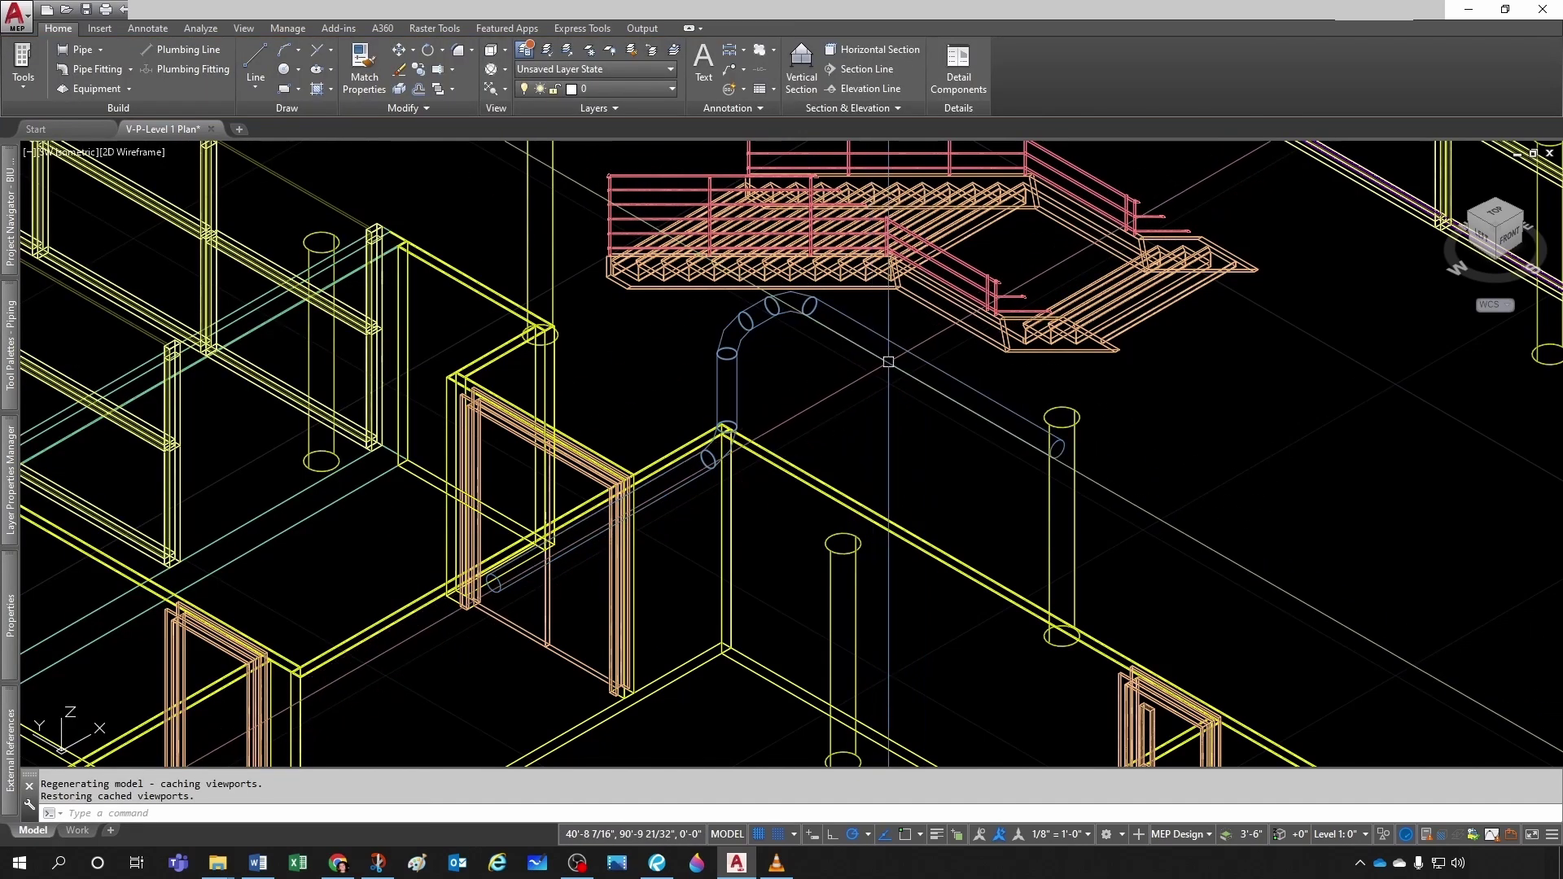
pyautogui.click(887, 361)
pyautogui.press('Escape')
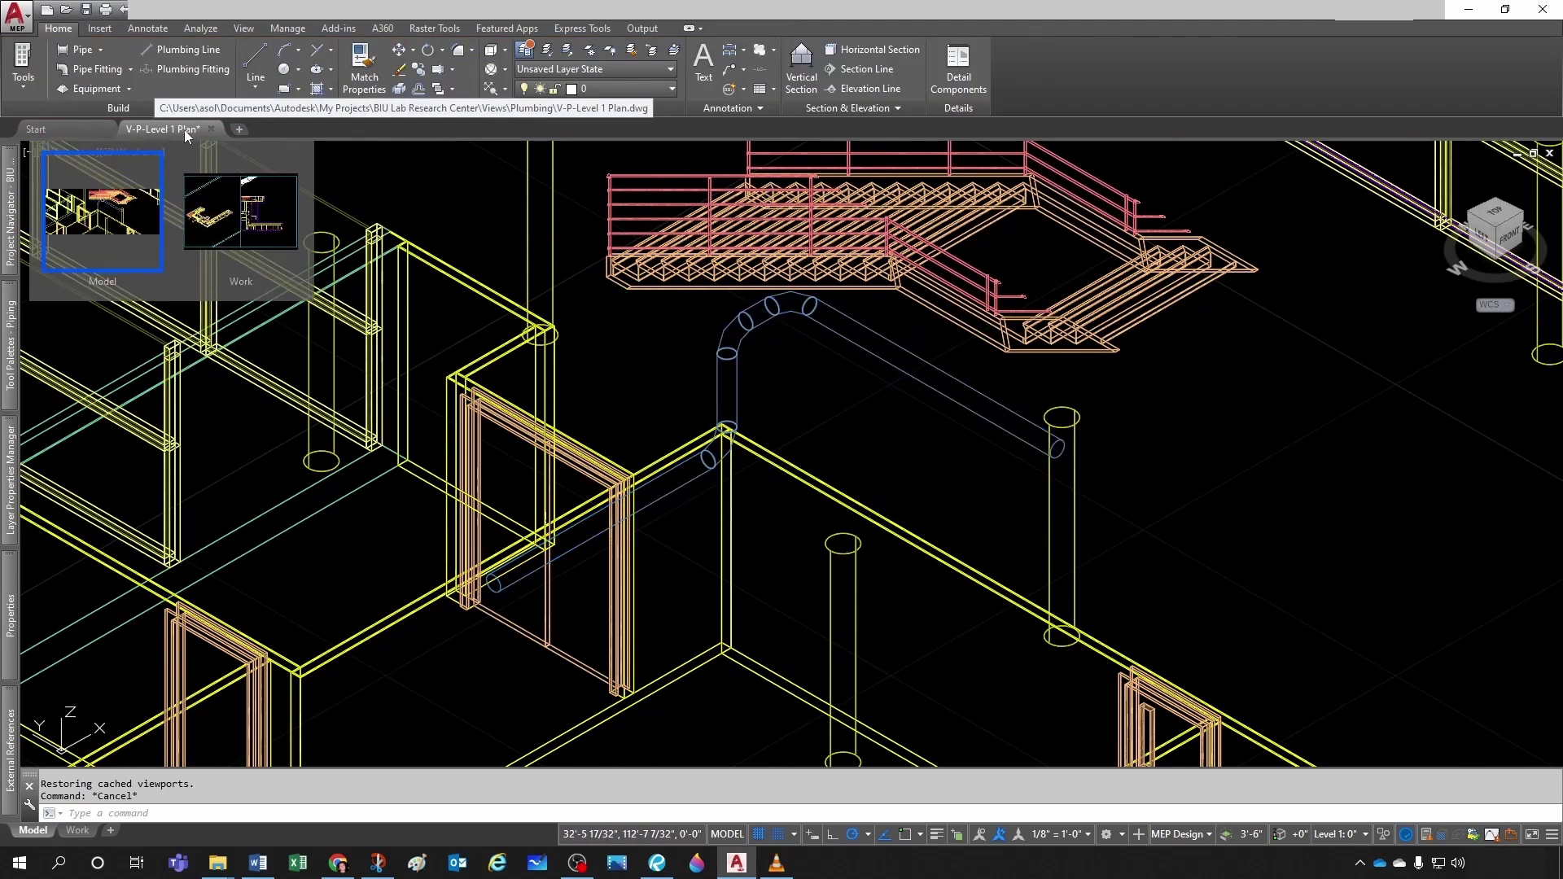
pyautogui.click(111, 205)
pyautogui.click(887, 359)
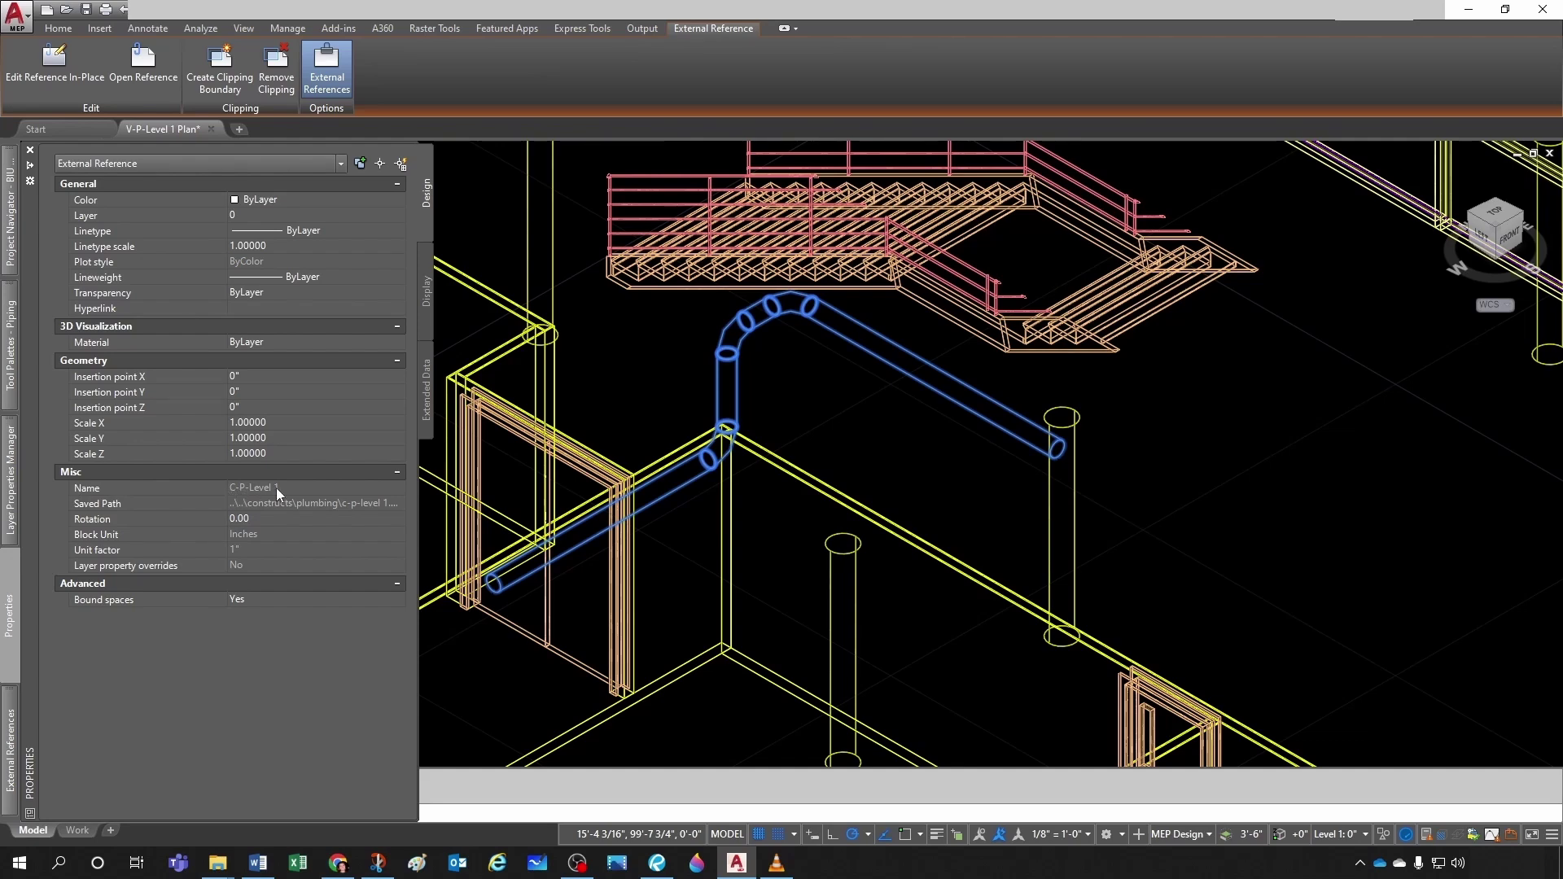
pyautogui.press('Escape')
pyautogui.press('Escape')
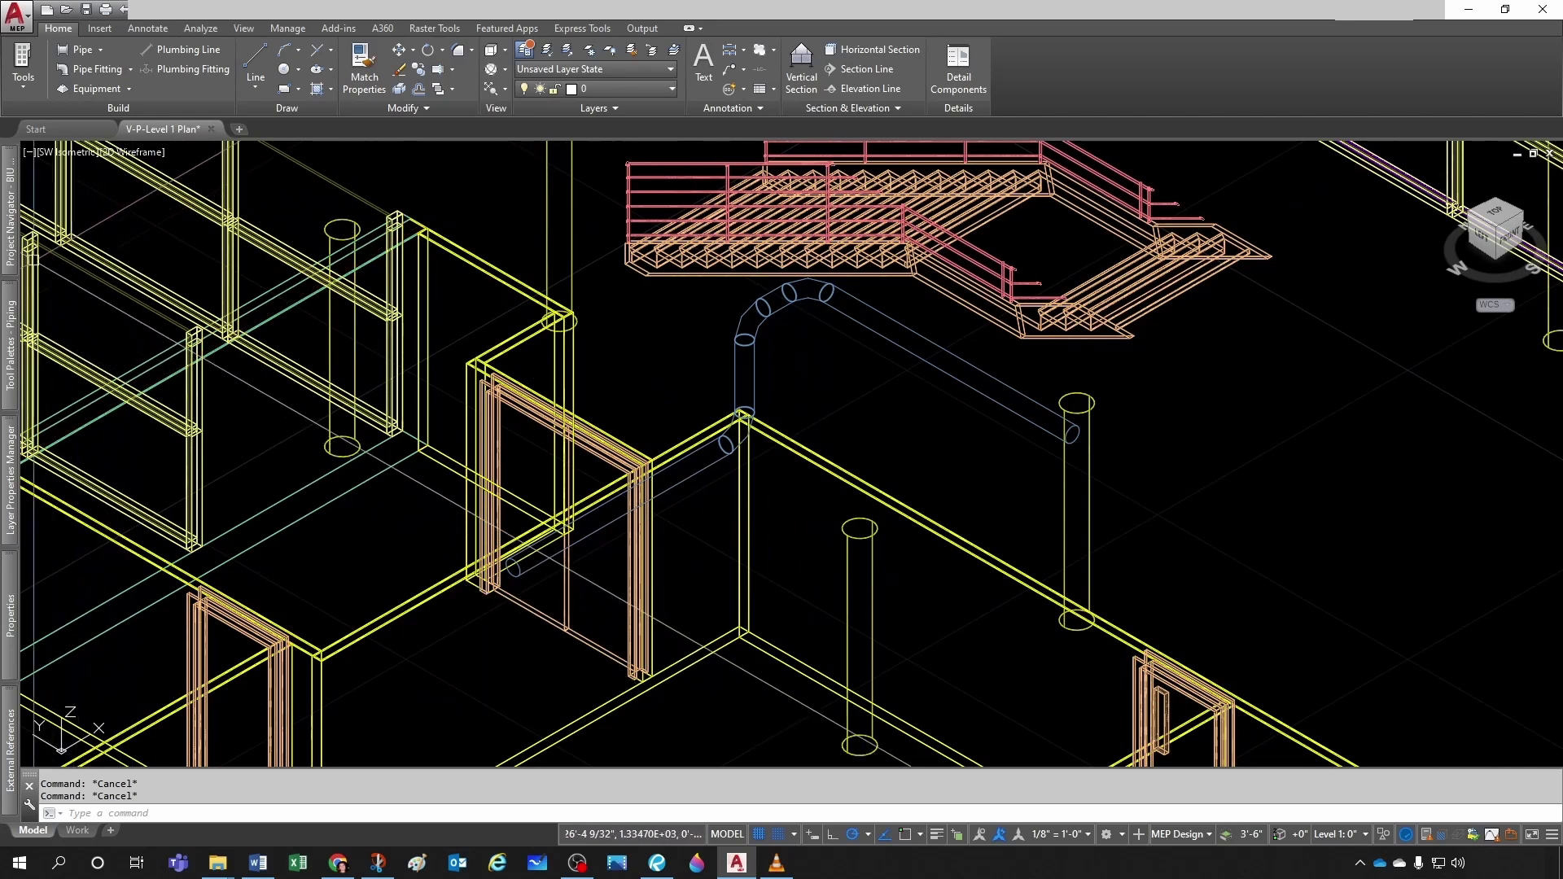
# Create a new sheet in the BIU Lab Research Center sheet set with number P-1.1 and title Level 1 - Plumbing
pyautogui.moveTo(5, 234)
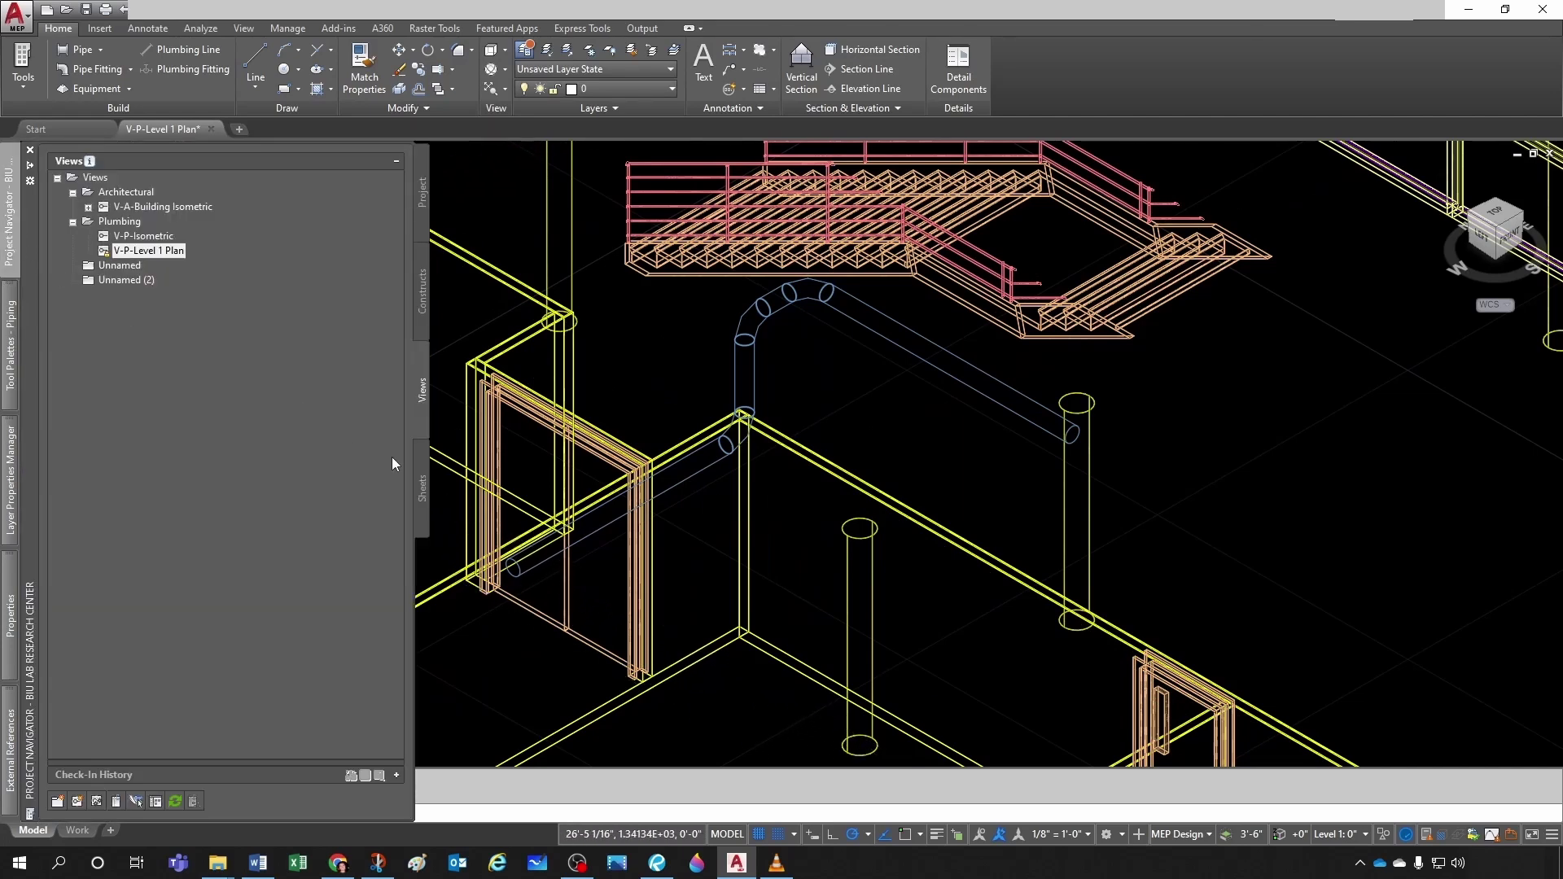
pyautogui.click(423, 489)
pyautogui.rightClick(129, 179)
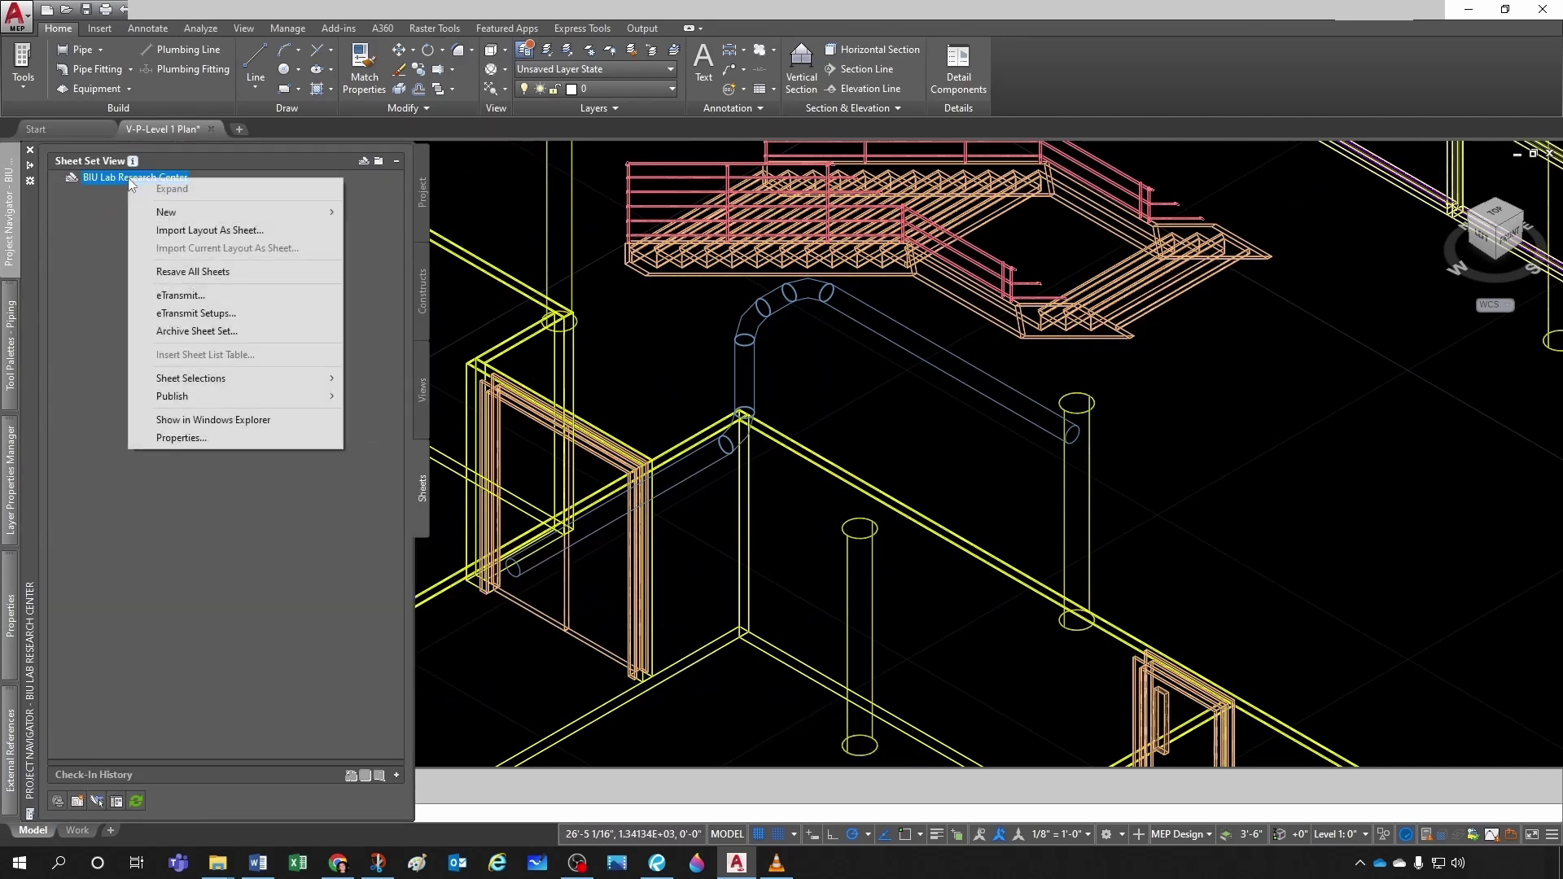
pyautogui.moveTo(172, 218)
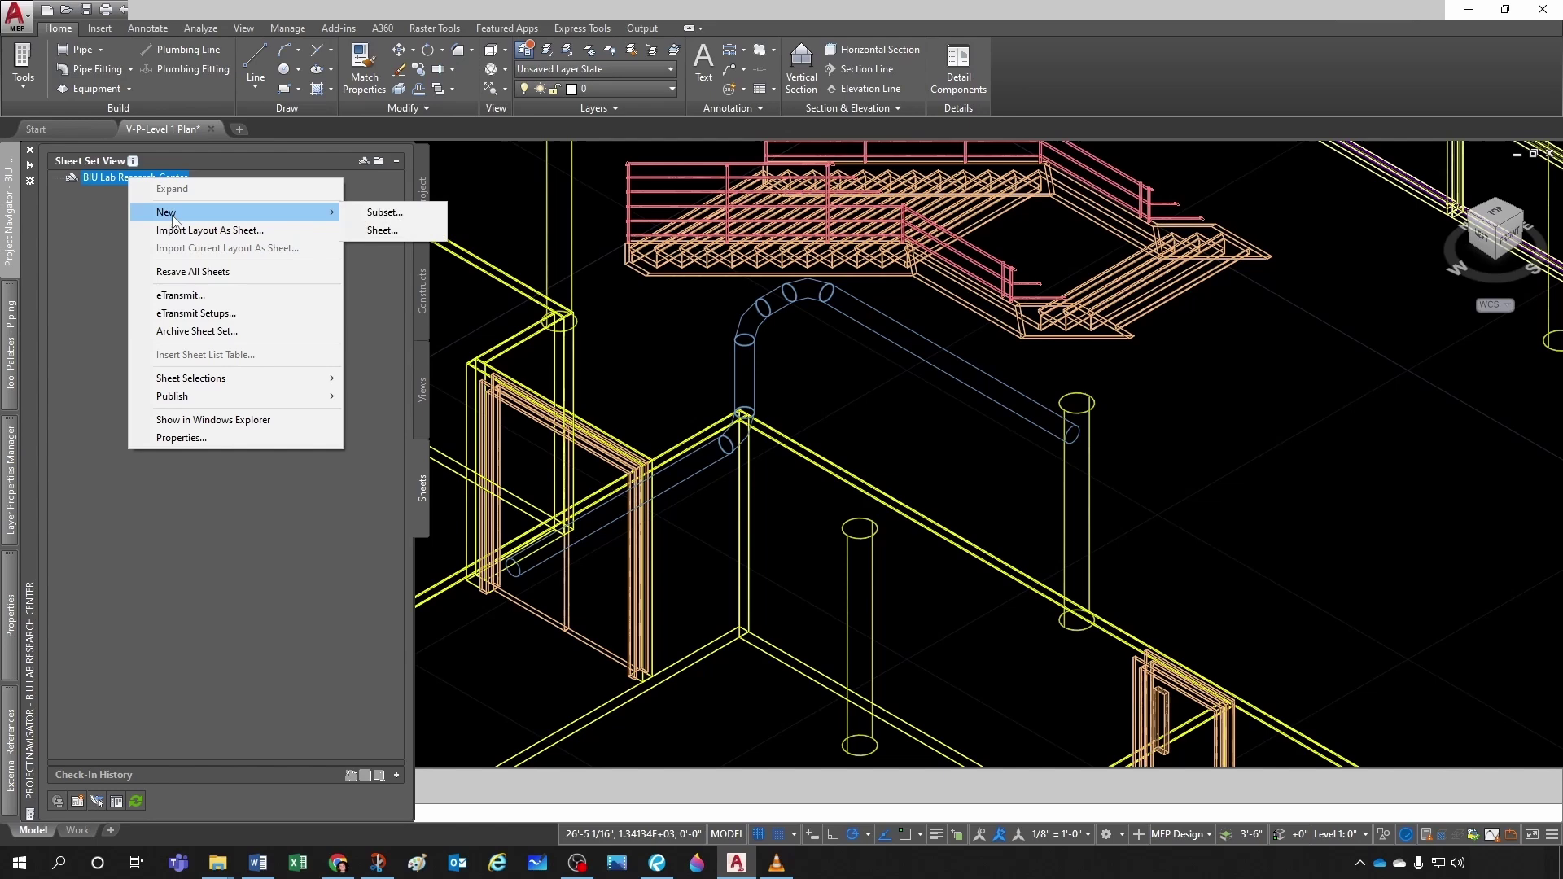
pyautogui.click(381, 232)
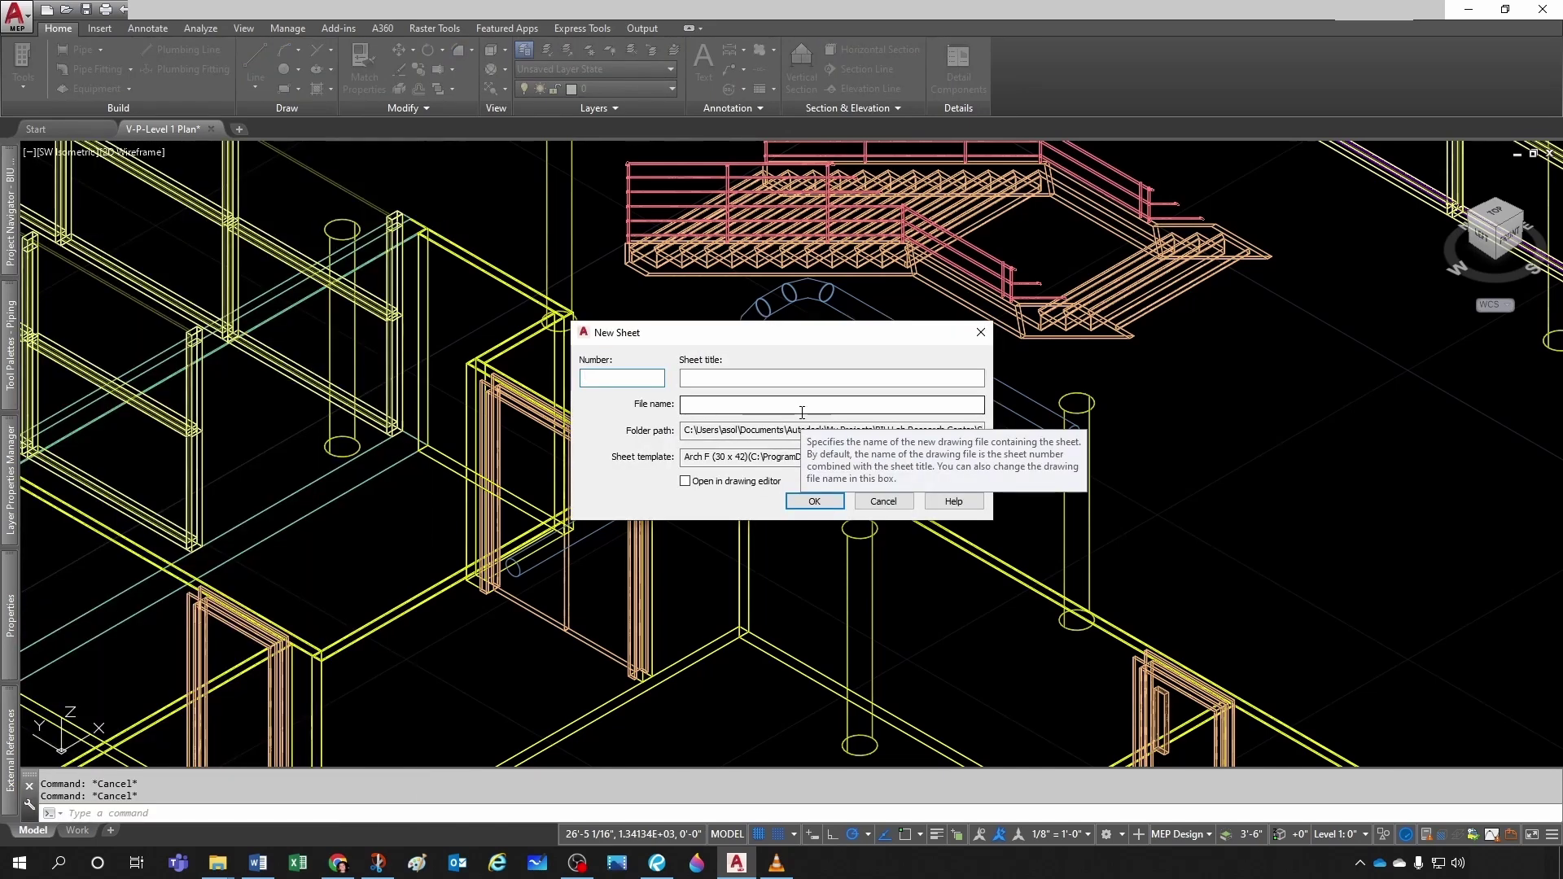
pyautogui.write('P')
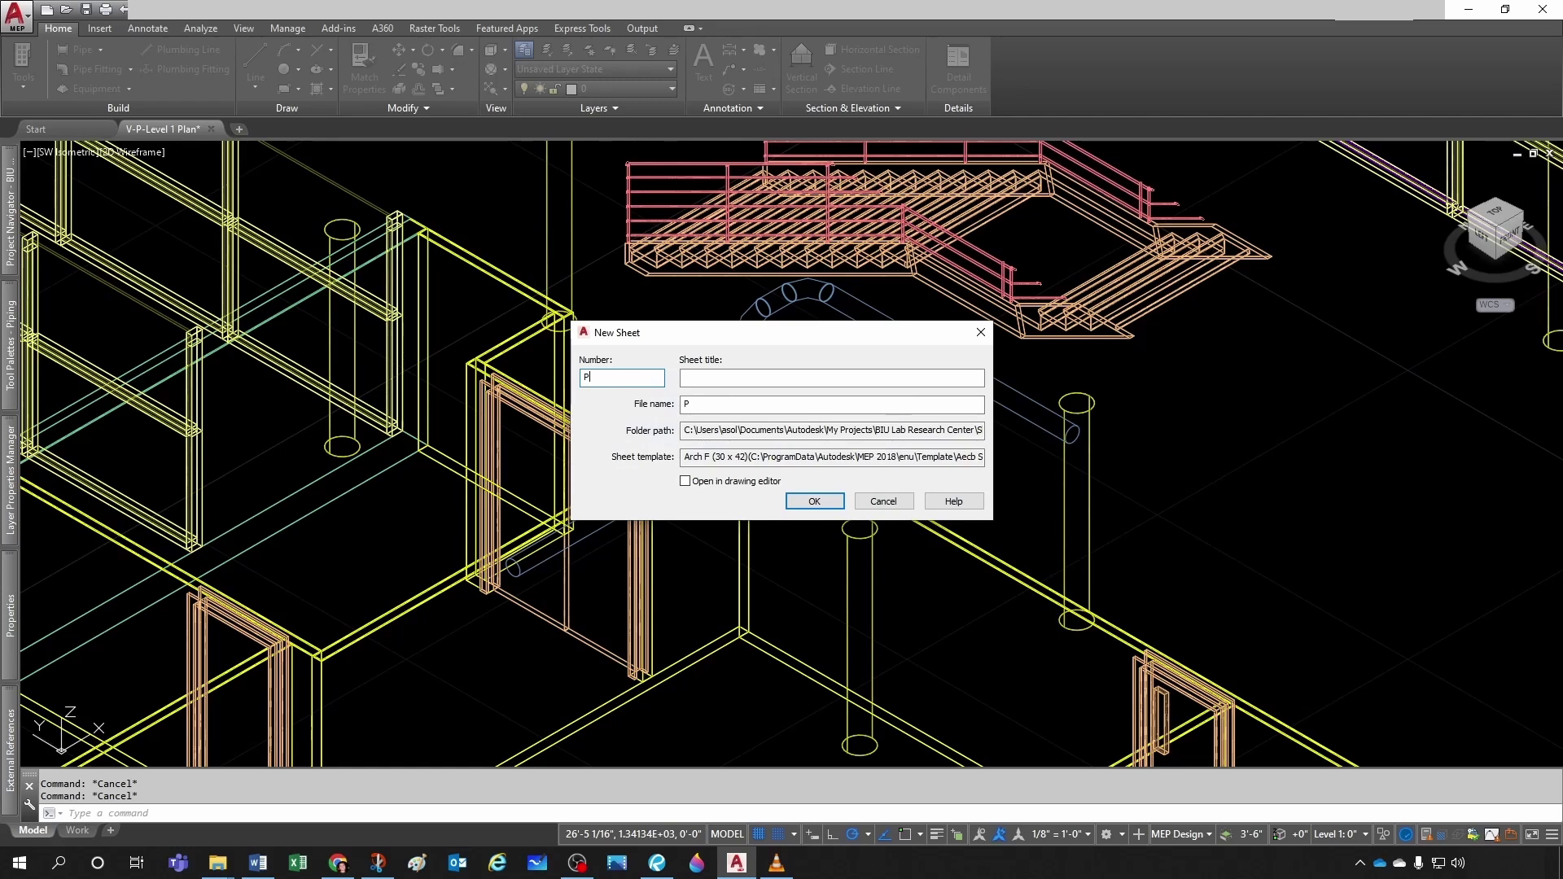
pyautogui.write('-1.1')
pyautogui.press('Tab')
pyautogui.write('Level 1 -')
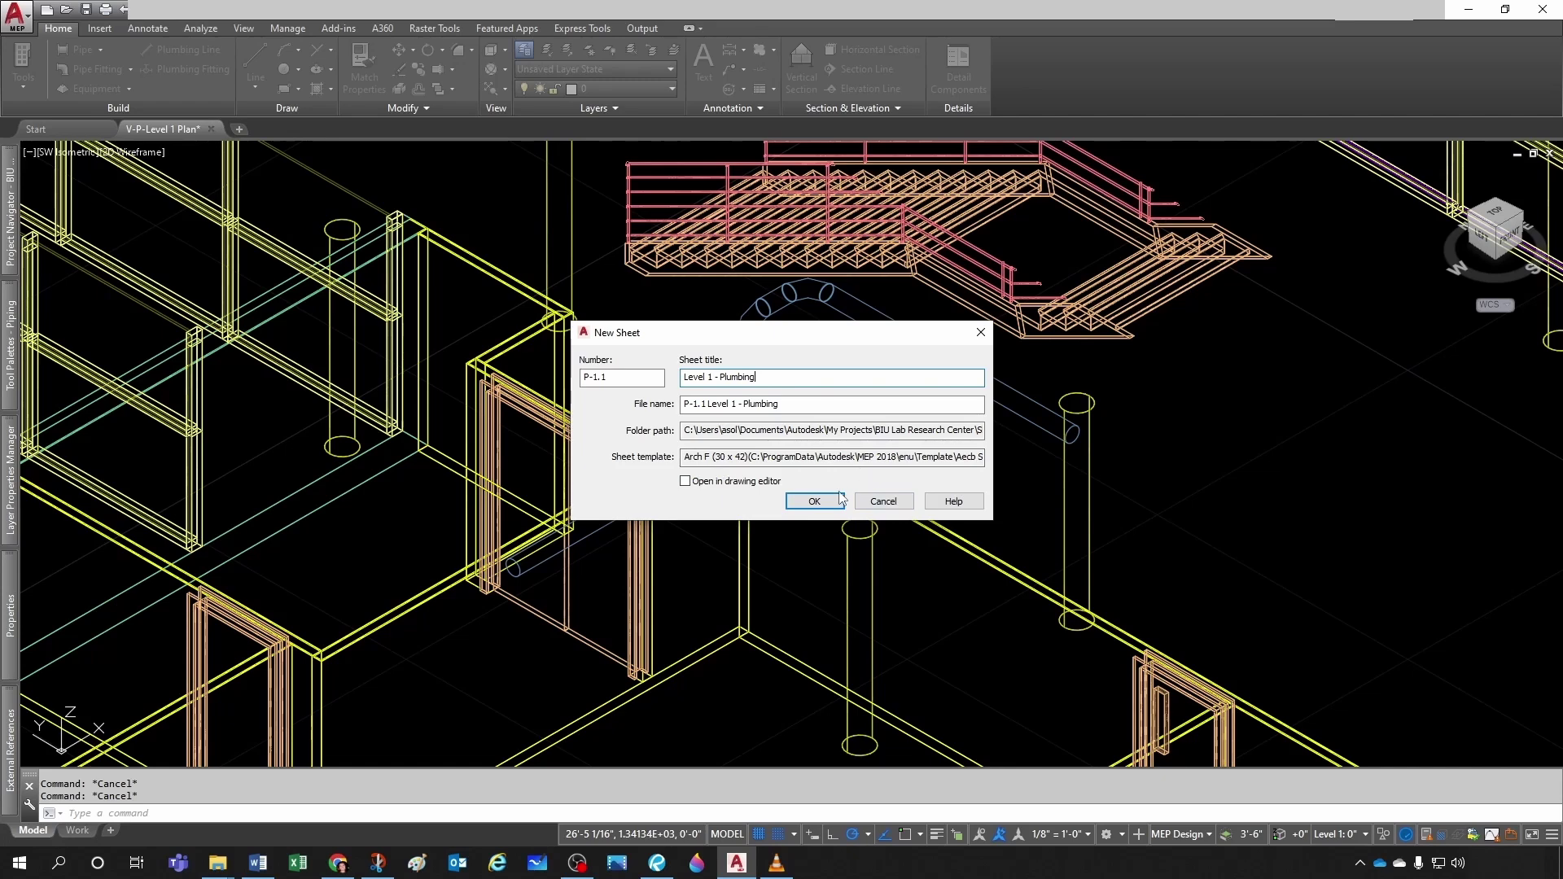
pyautogui.click(814, 502)
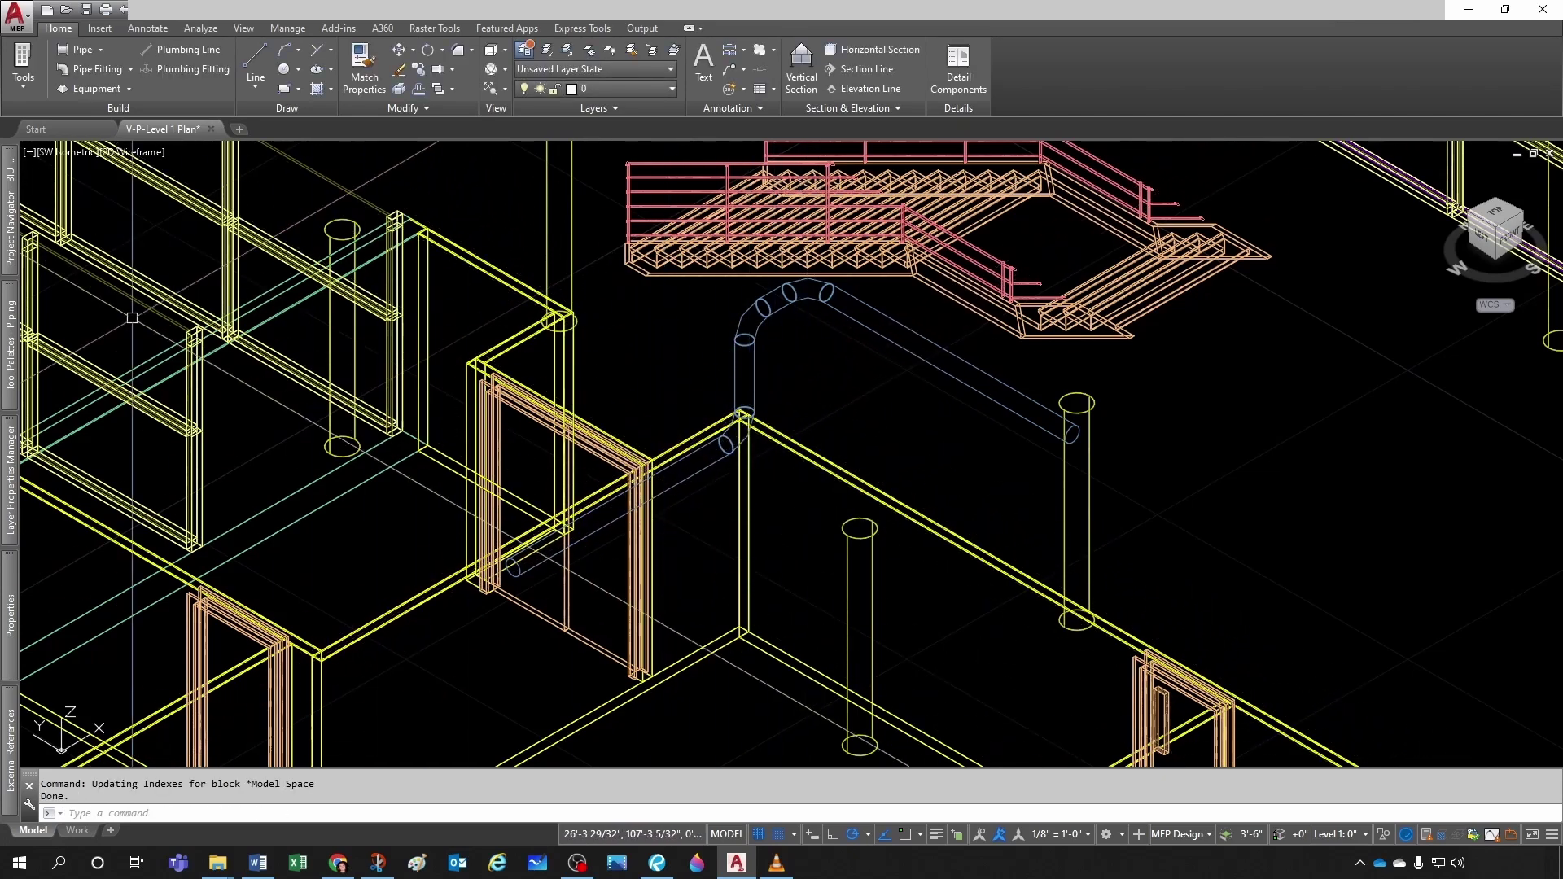
# Open the P-1.1 Level 1 - Plumbing sheet from the project's sheet set
pyautogui.moveTo(11, 236)
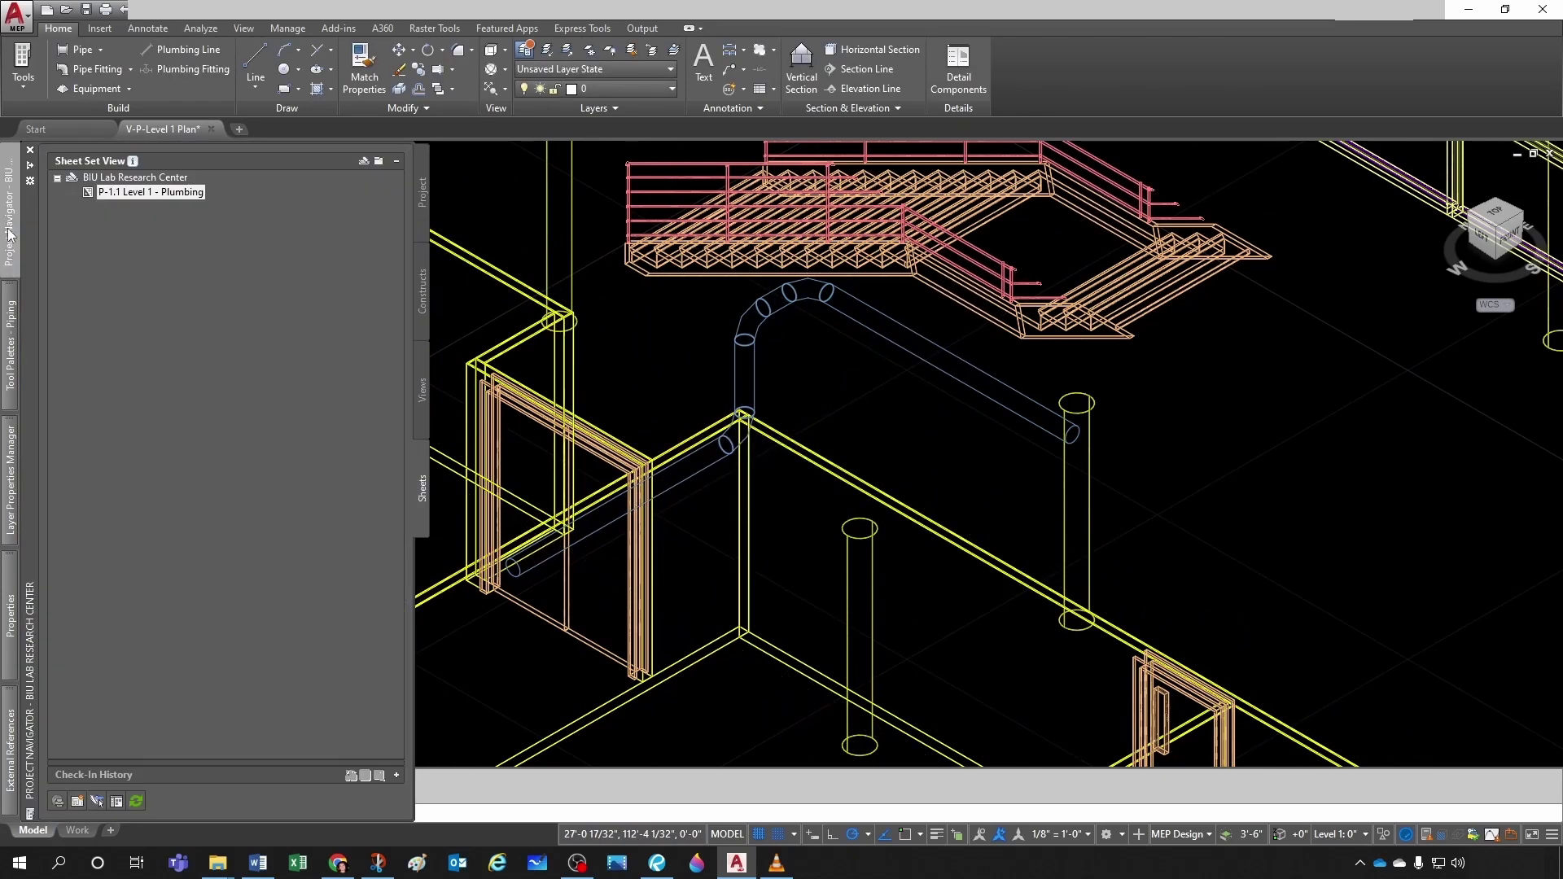
pyautogui.doubleClick(146, 192)
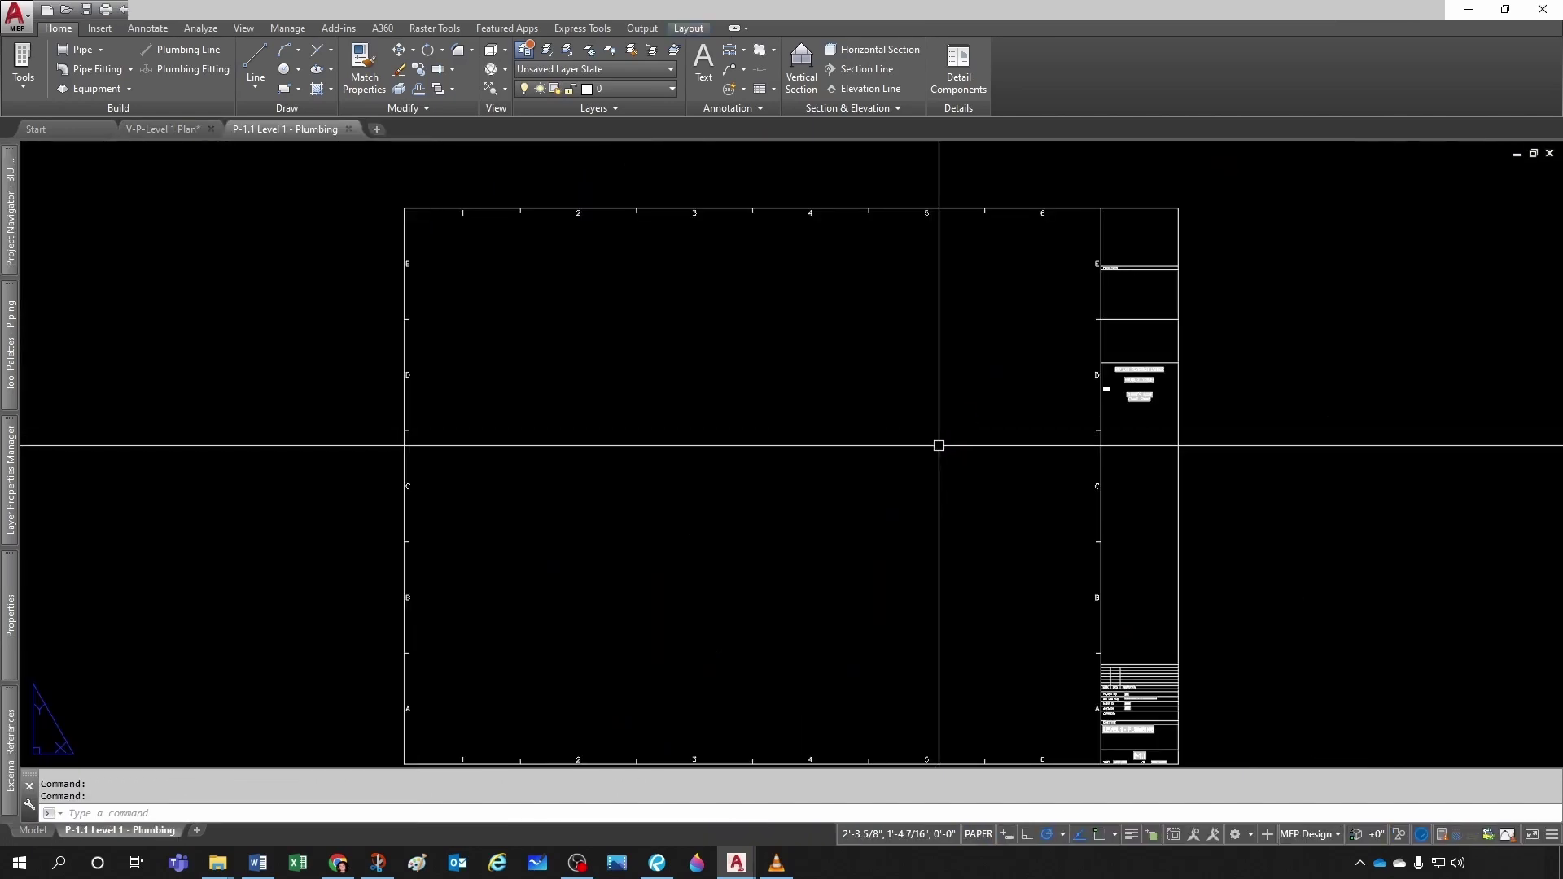
pyautogui.scroll(-1, 936, 443)
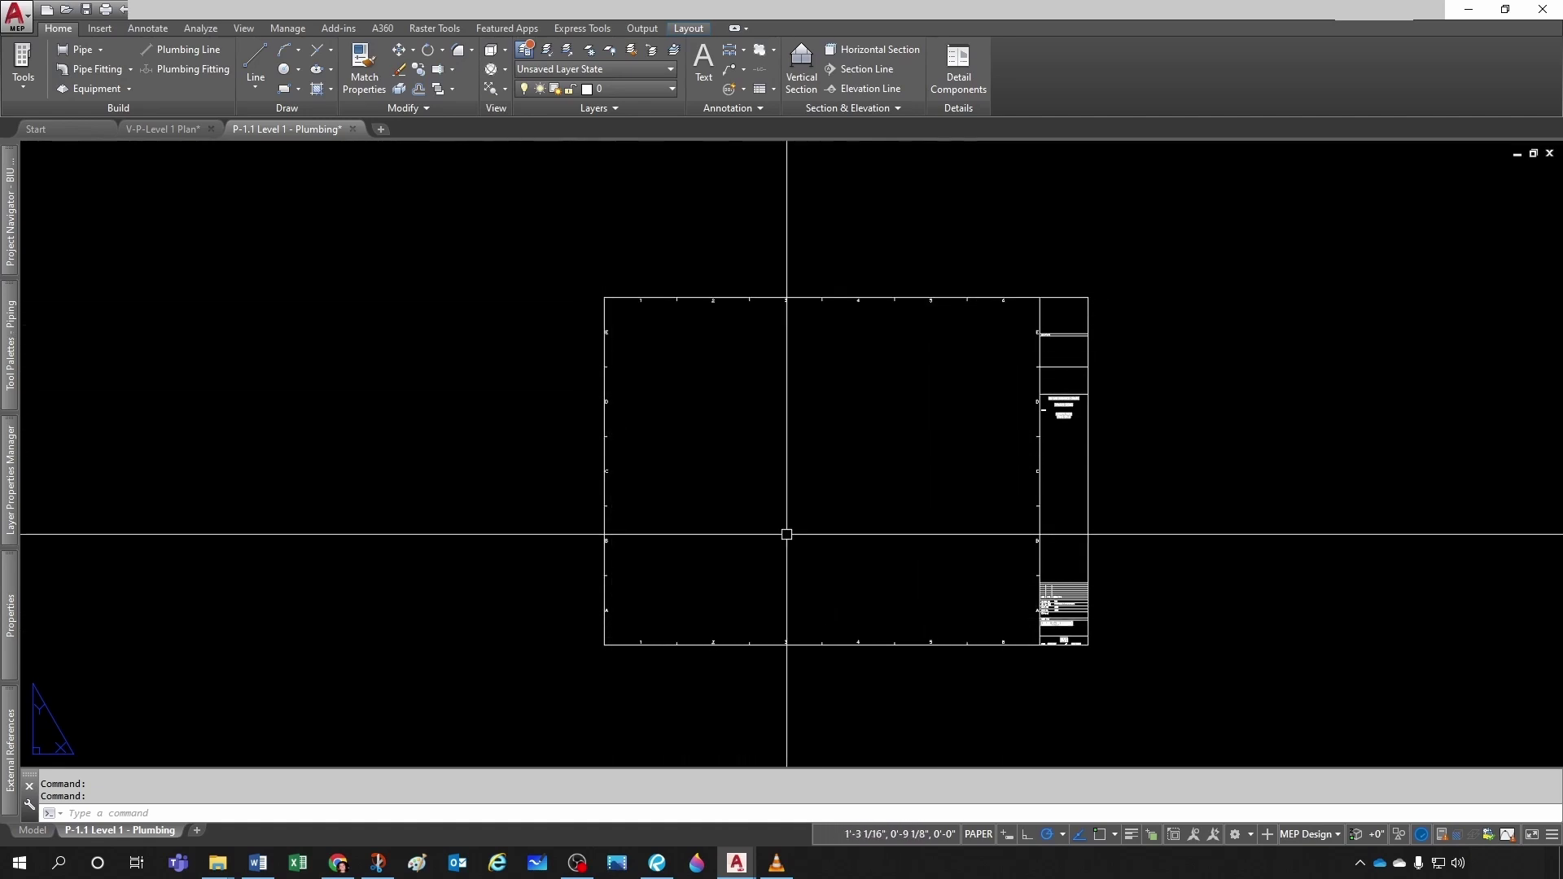
# Place the V-P-Level 1 Plan view on the P-1.1 sheet with the building plan inside the title block border
pyautogui.moveTo(6, 242)
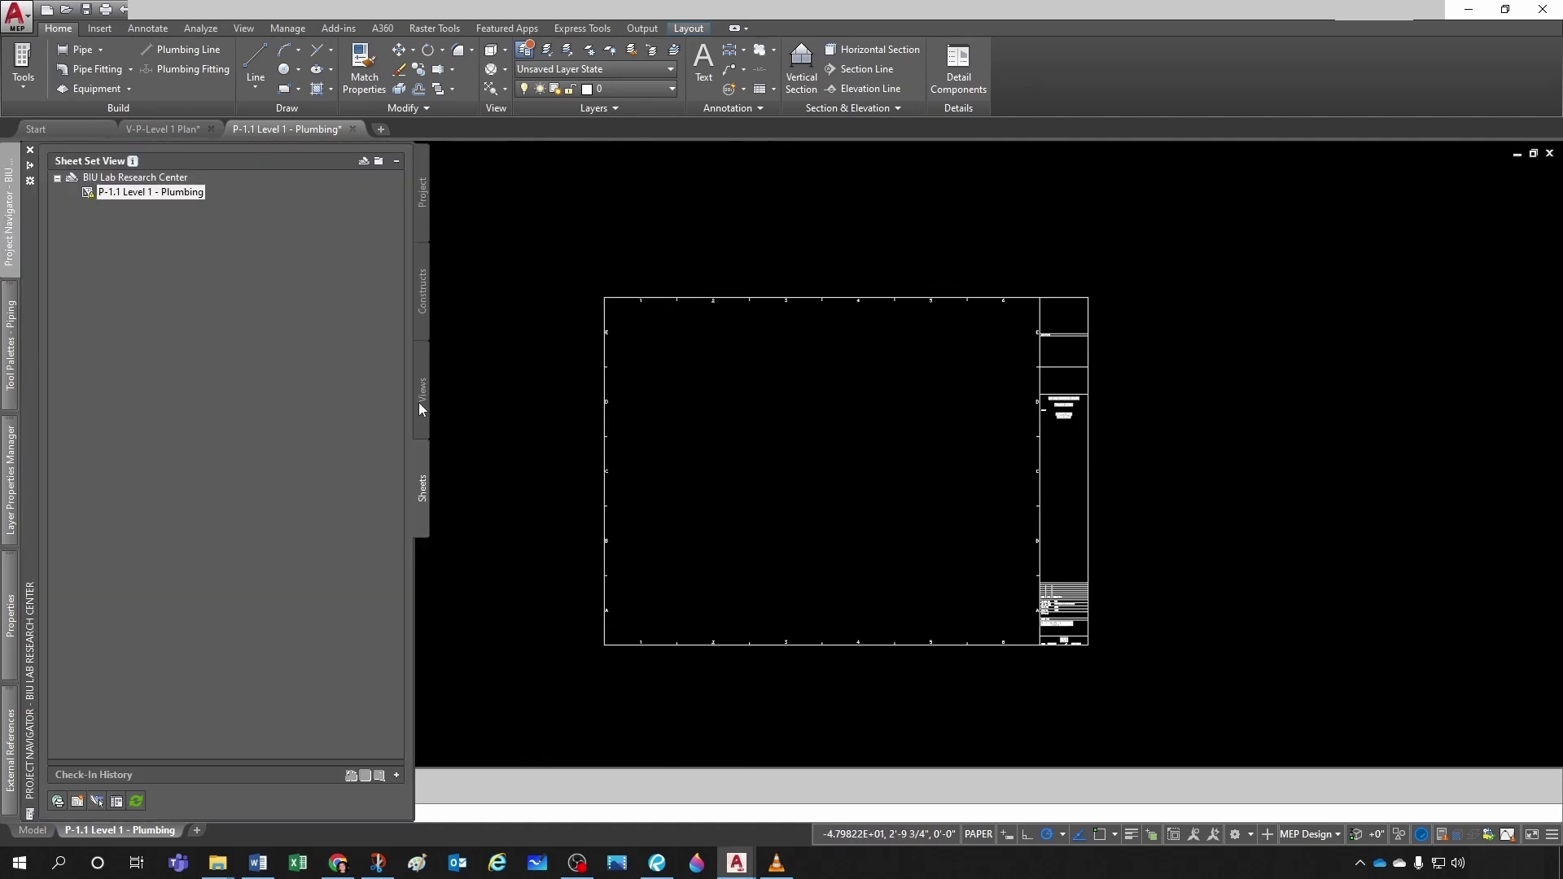
pyautogui.click(422, 407)
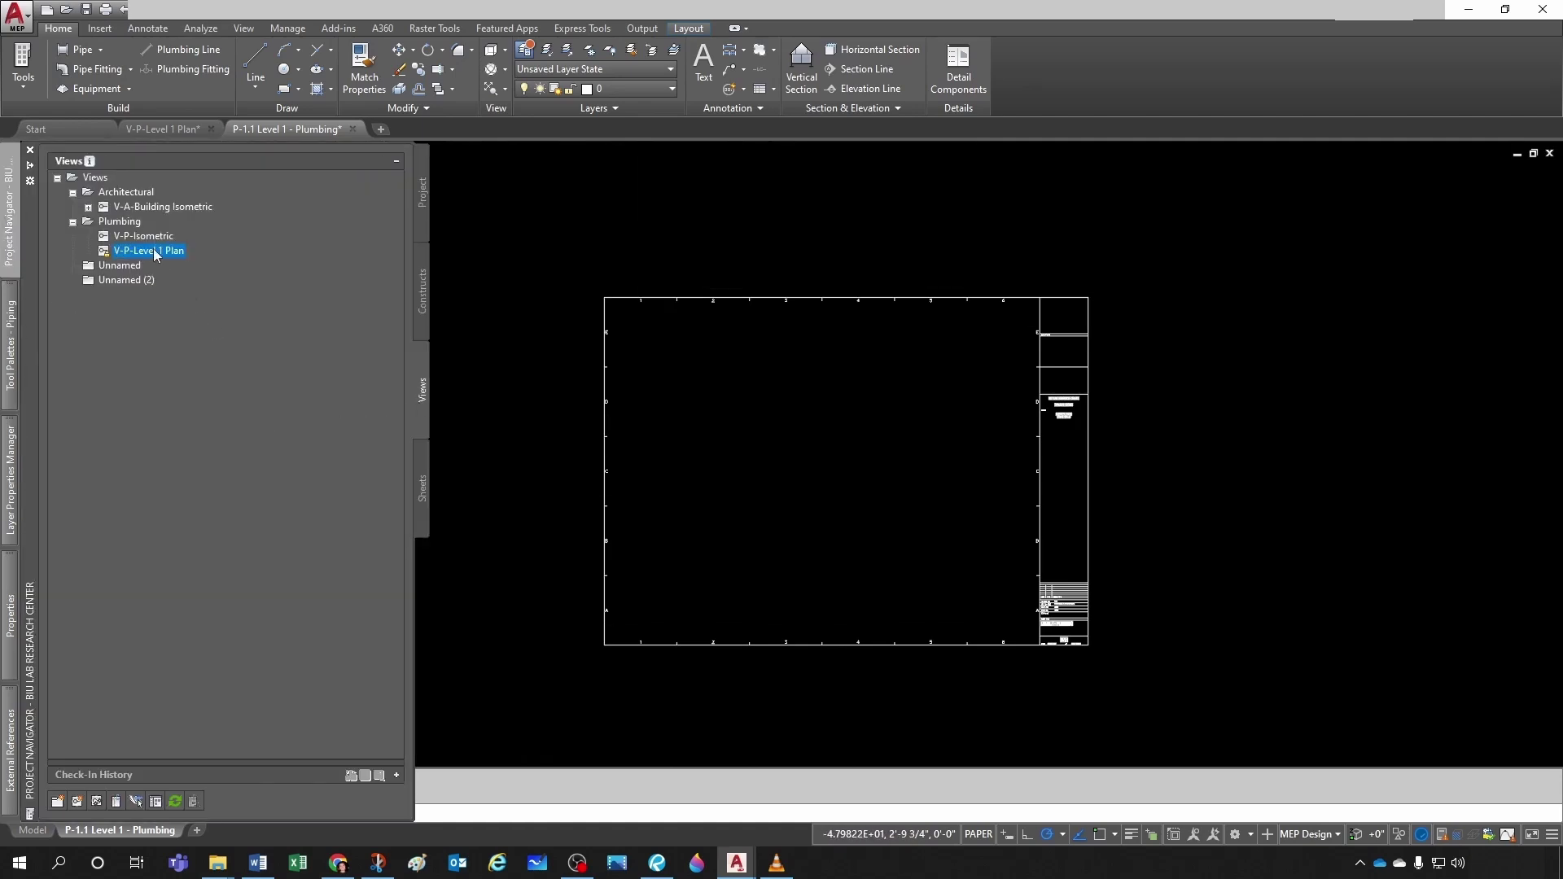
pyautogui.moveTo(135, 254)
pyautogui.moveTo(135, 254); pyautogui.dragTo(551, 318)
pyautogui.moveTo(822, 467); pyautogui.dragTo(822, 467)
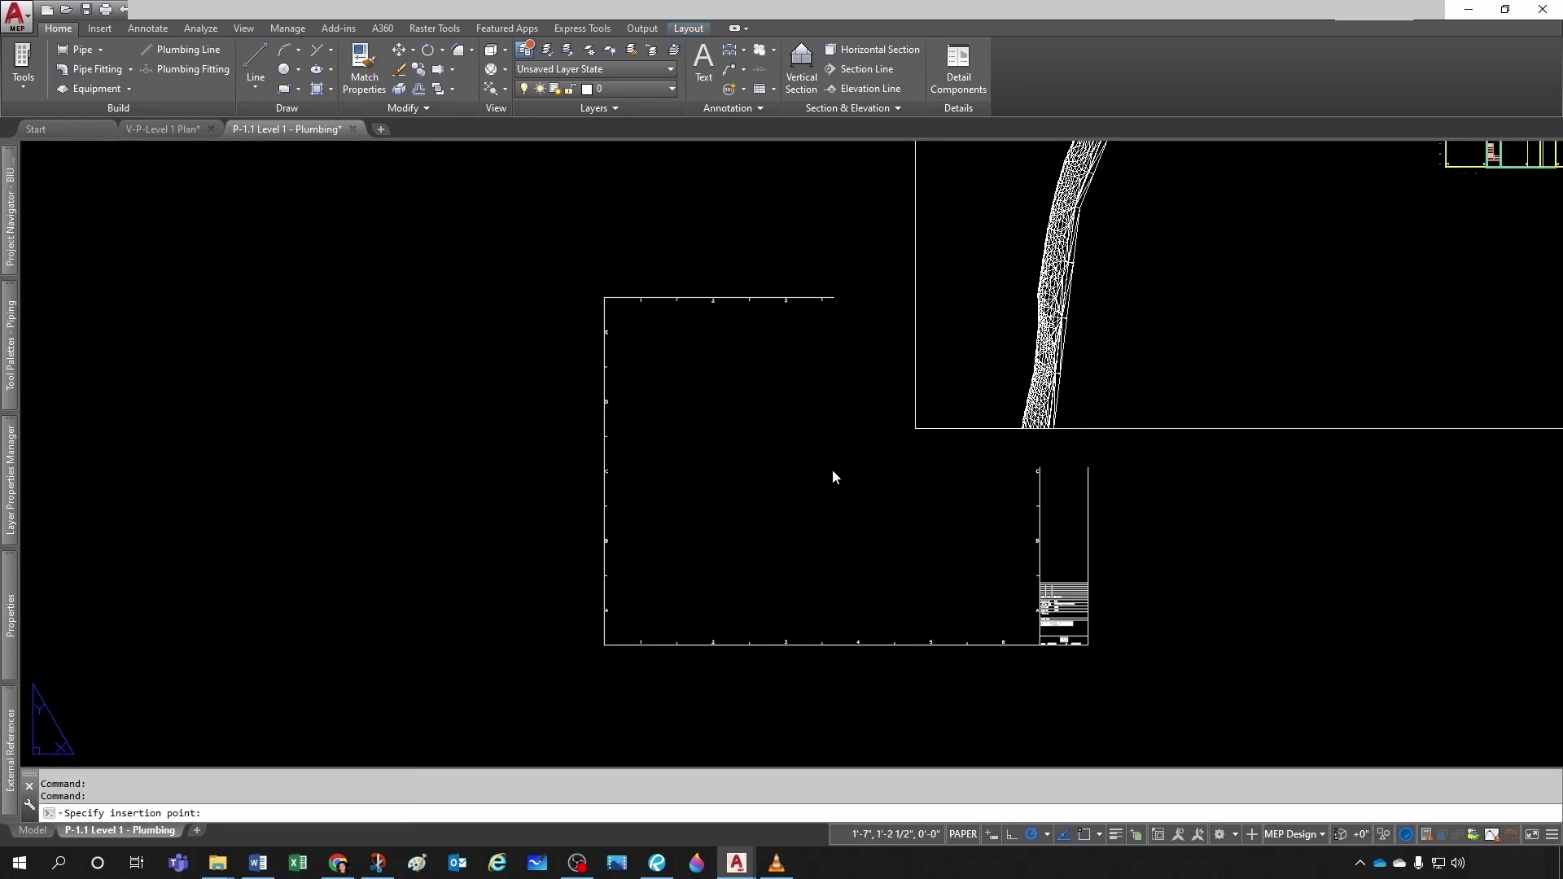
pyautogui.scroll(-6, 783, 489)
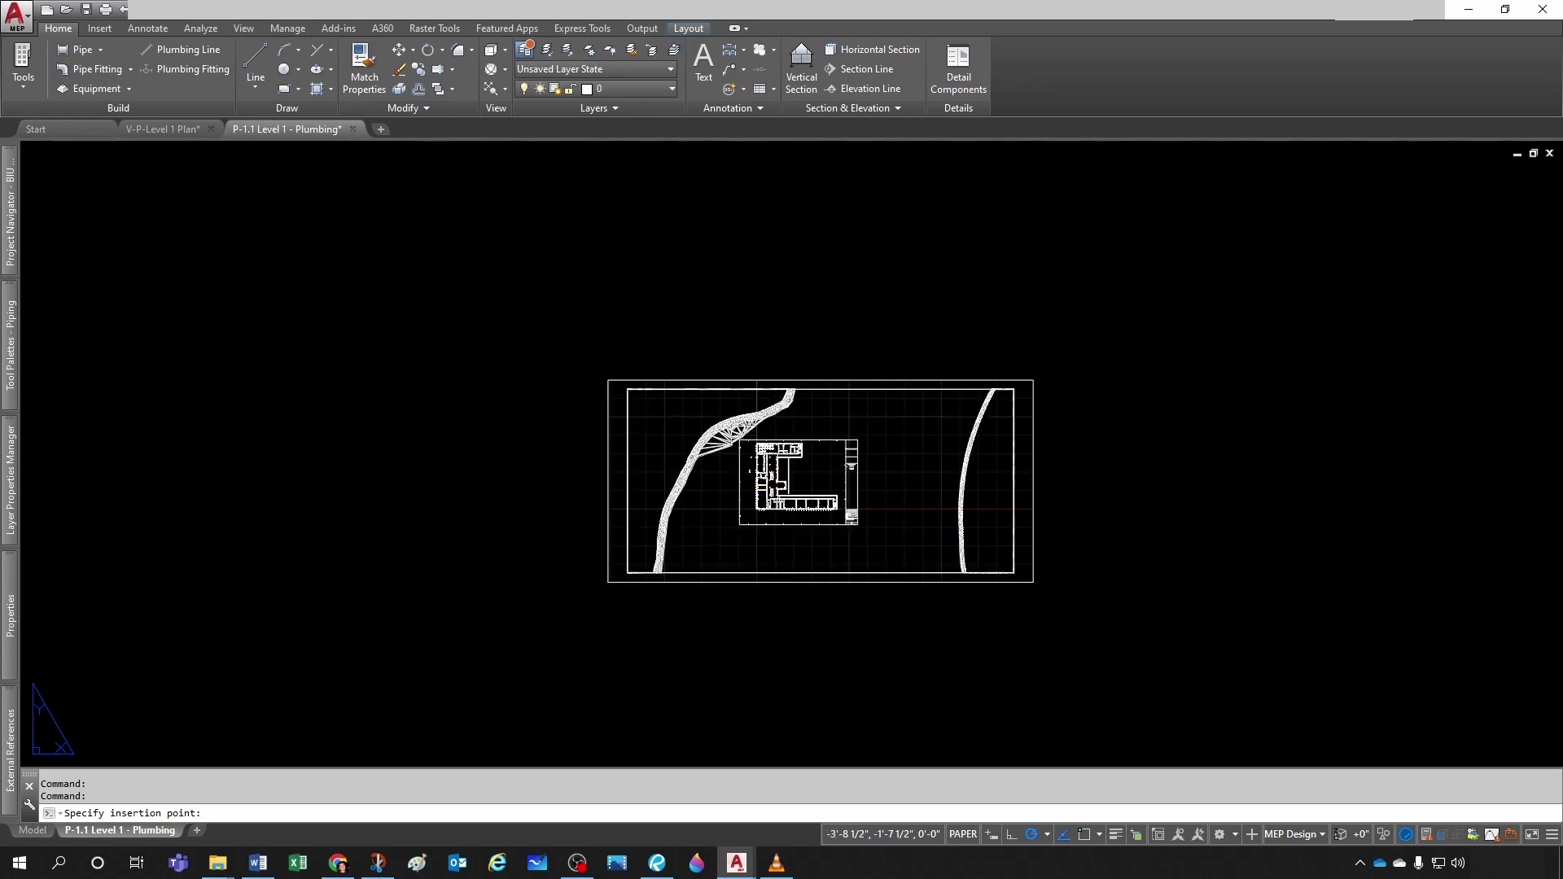
pyautogui.press('Escape')
pyautogui.press('Escape')
pyautogui.scroll(8, 812, 488)
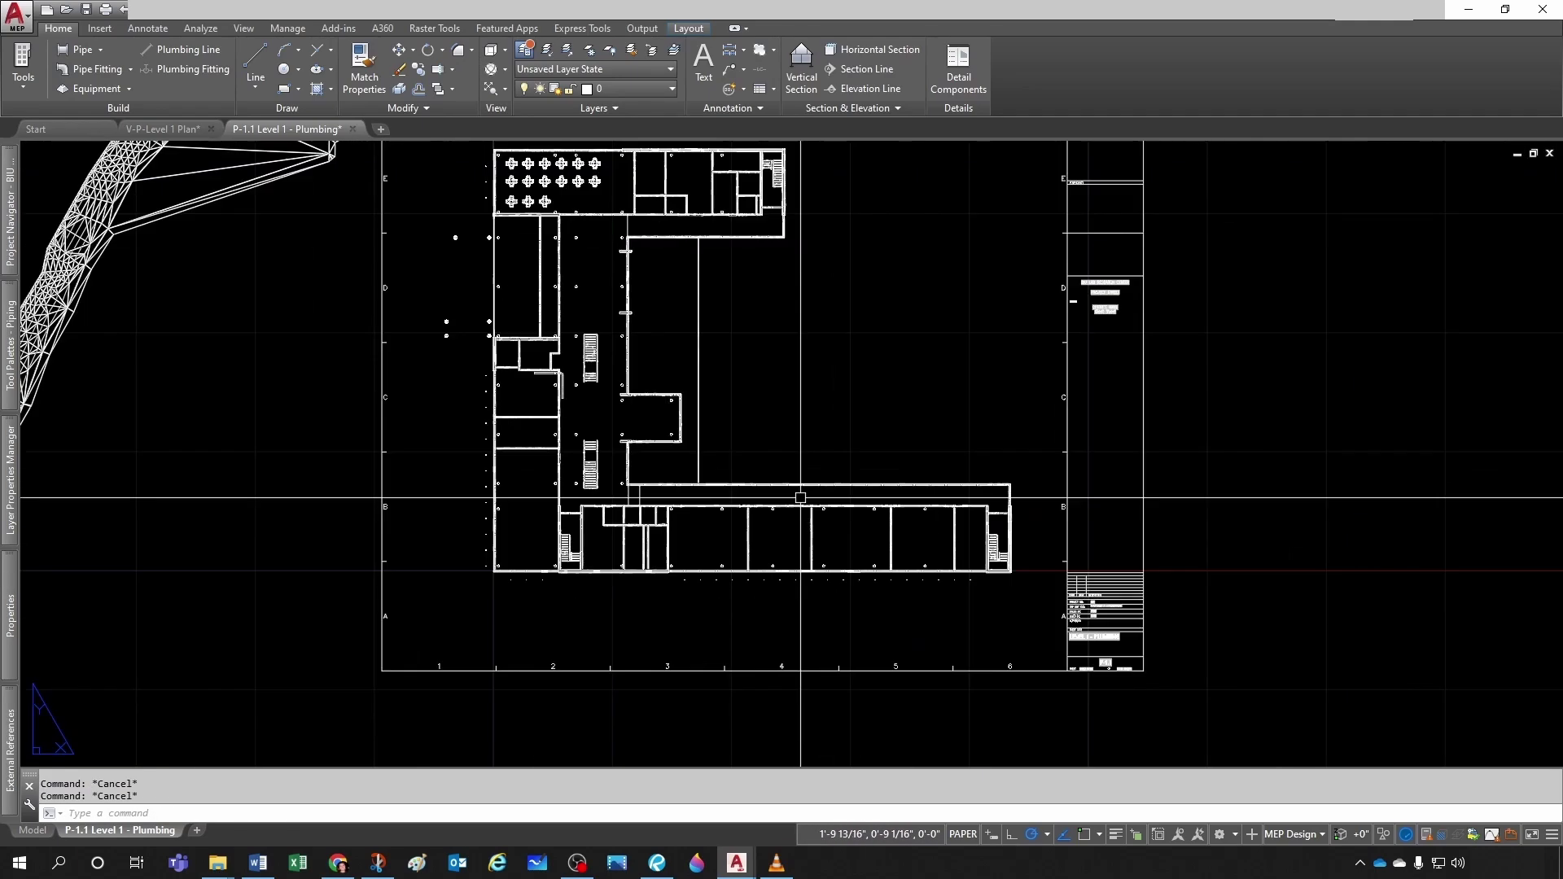
# Undo the last grip edit on the P-1.1 sheet
pyautogui.scroll(-8, 708, 465)
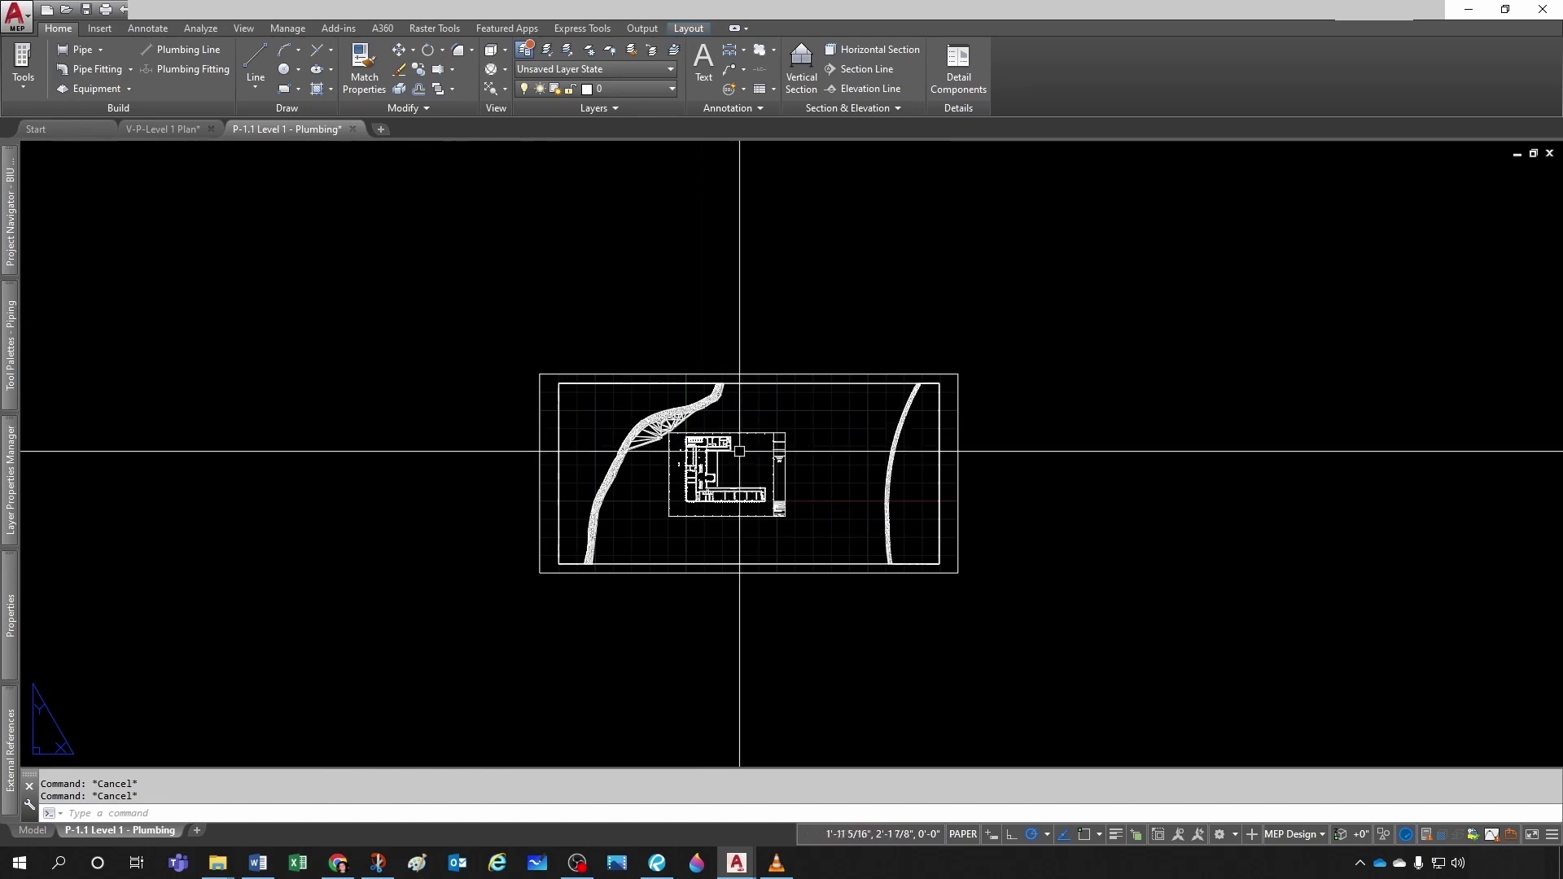
pyautogui.scroll(5, 741, 453)
pyautogui.hotkey('ctrl', 'z')
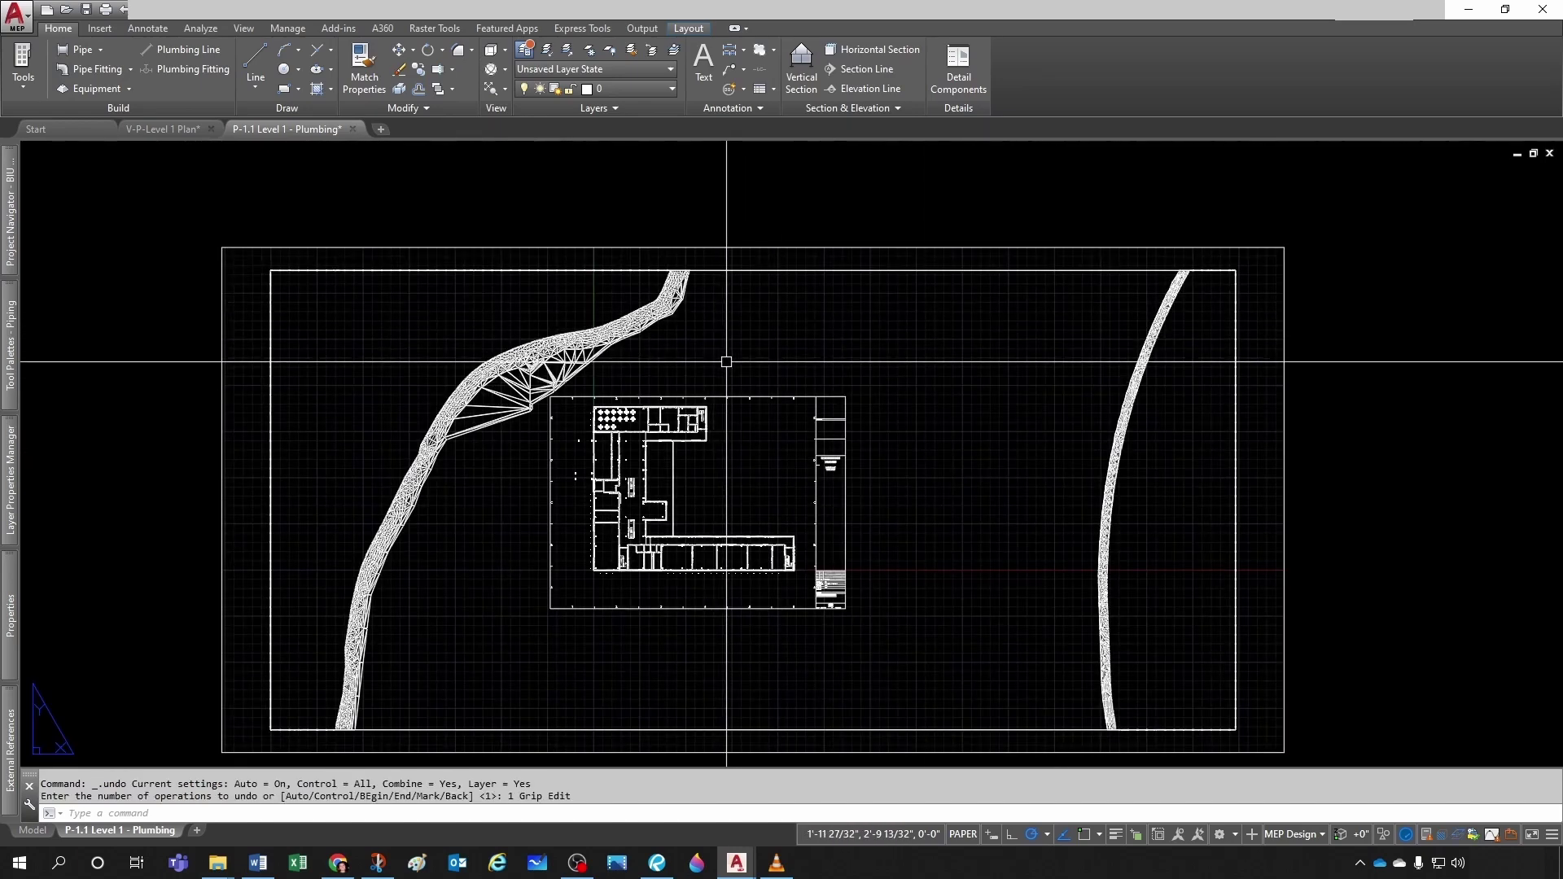
# Stretch the viewport's upper-right and lower-right corners inward so its right, top and bottom edges sit inside the P-1.1 title block's drawing area
pyautogui.click(891, 246)
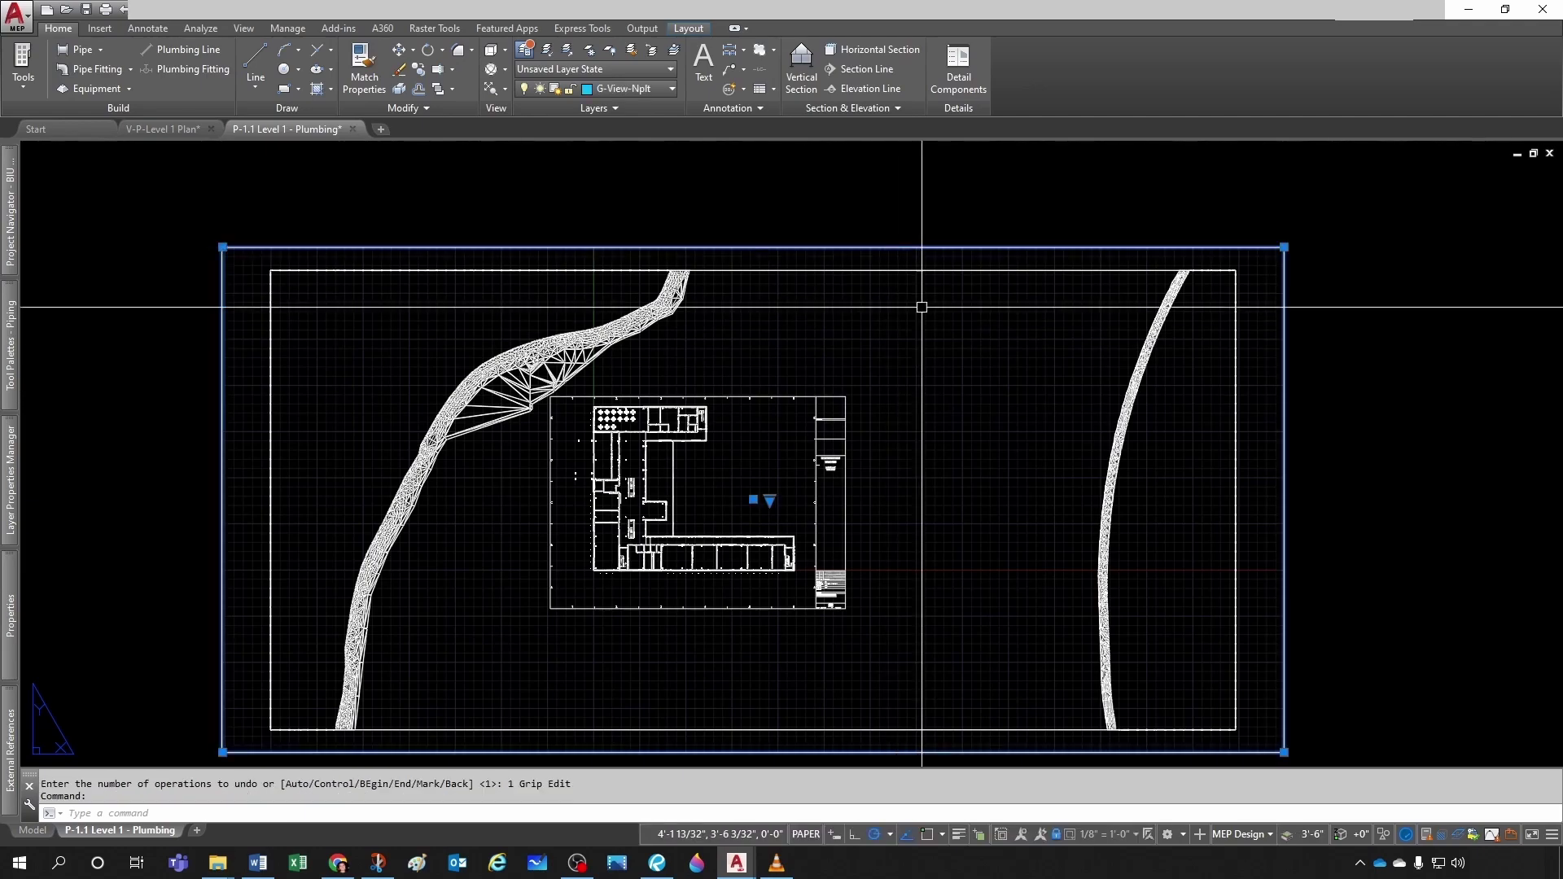
pyautogui.click(1284, 246)
pyautogui.scroll(6, 847, 399)
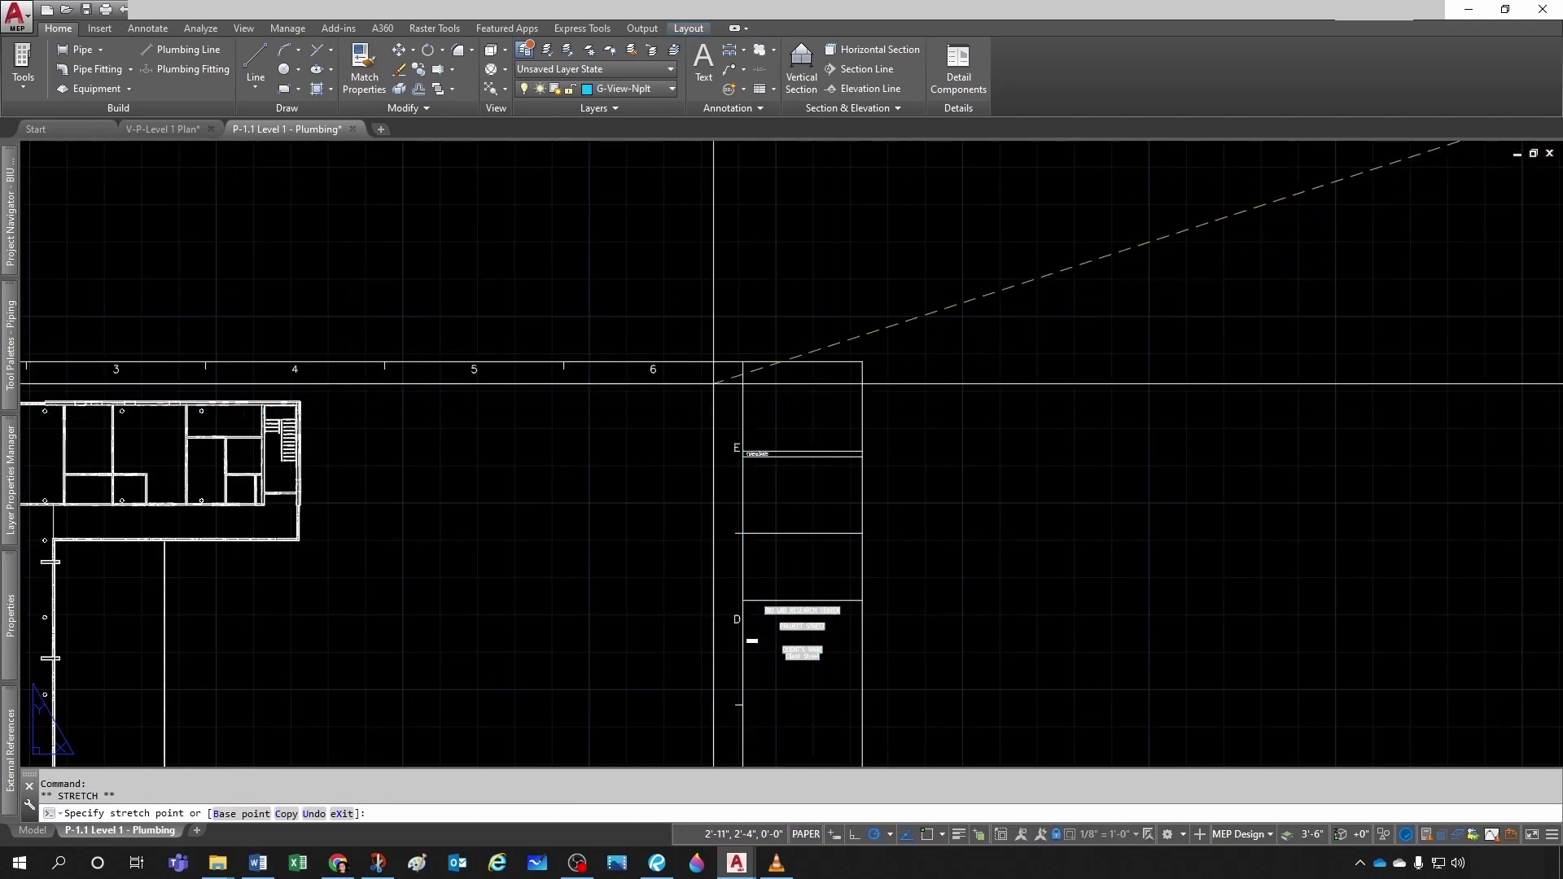
pyautogui.scroll(-5, 733, 318)
pyautogui.scroll(5, 760, 534)
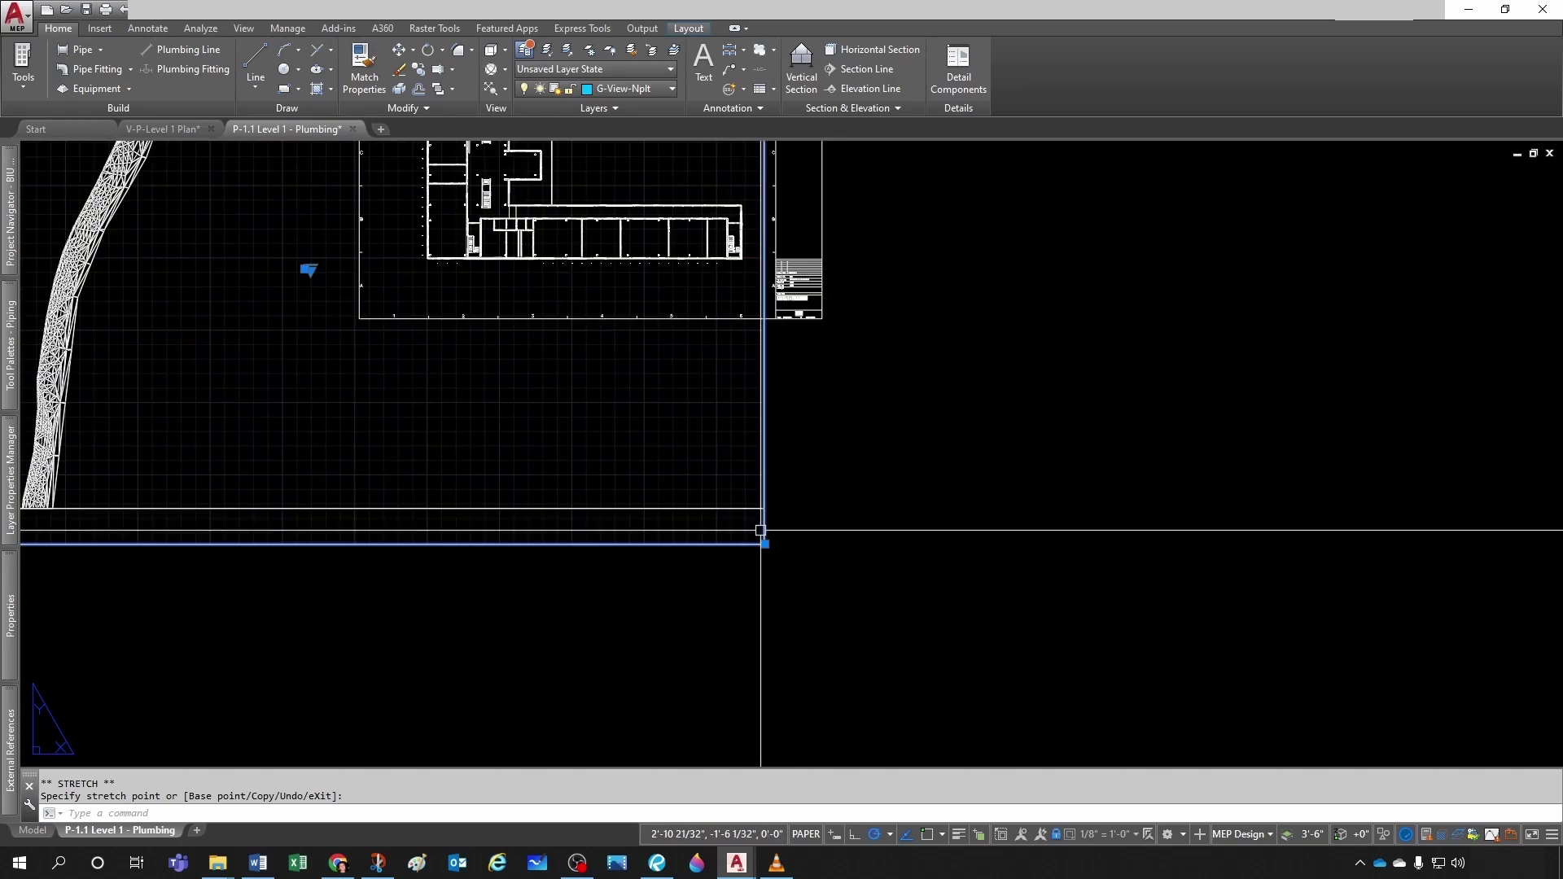
pyautogui.click(762, 274)
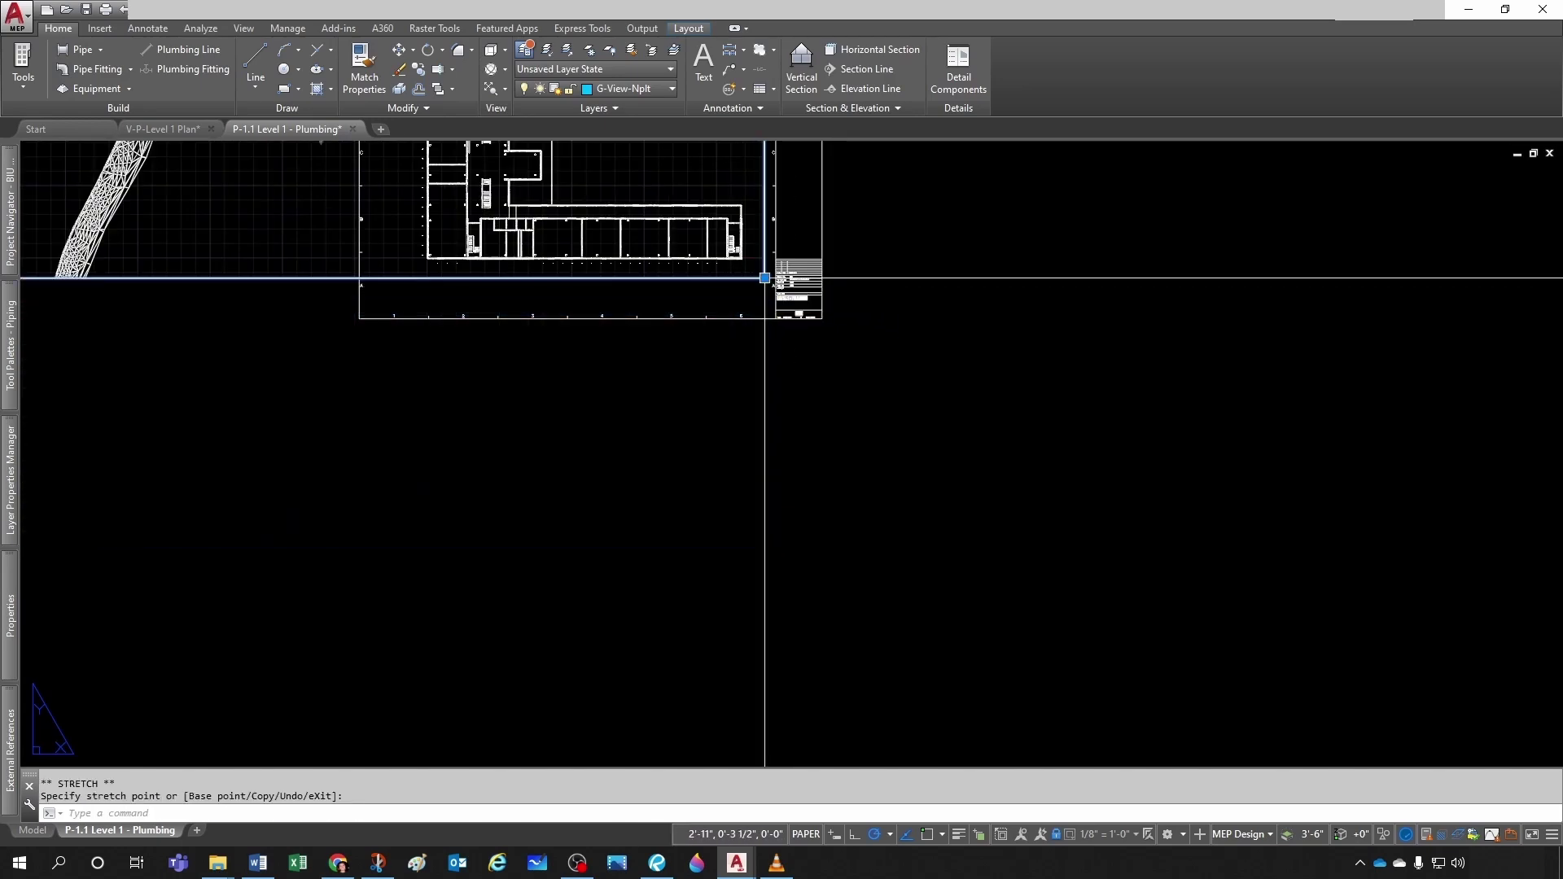
# Stretch the viewport's upper-left corner inward to just left of the building plan, inside the title block border, and deselect the viewport
pyautogui.scroll(-4, 711, 371)
pyautogui.scroll(2, 456, 323)
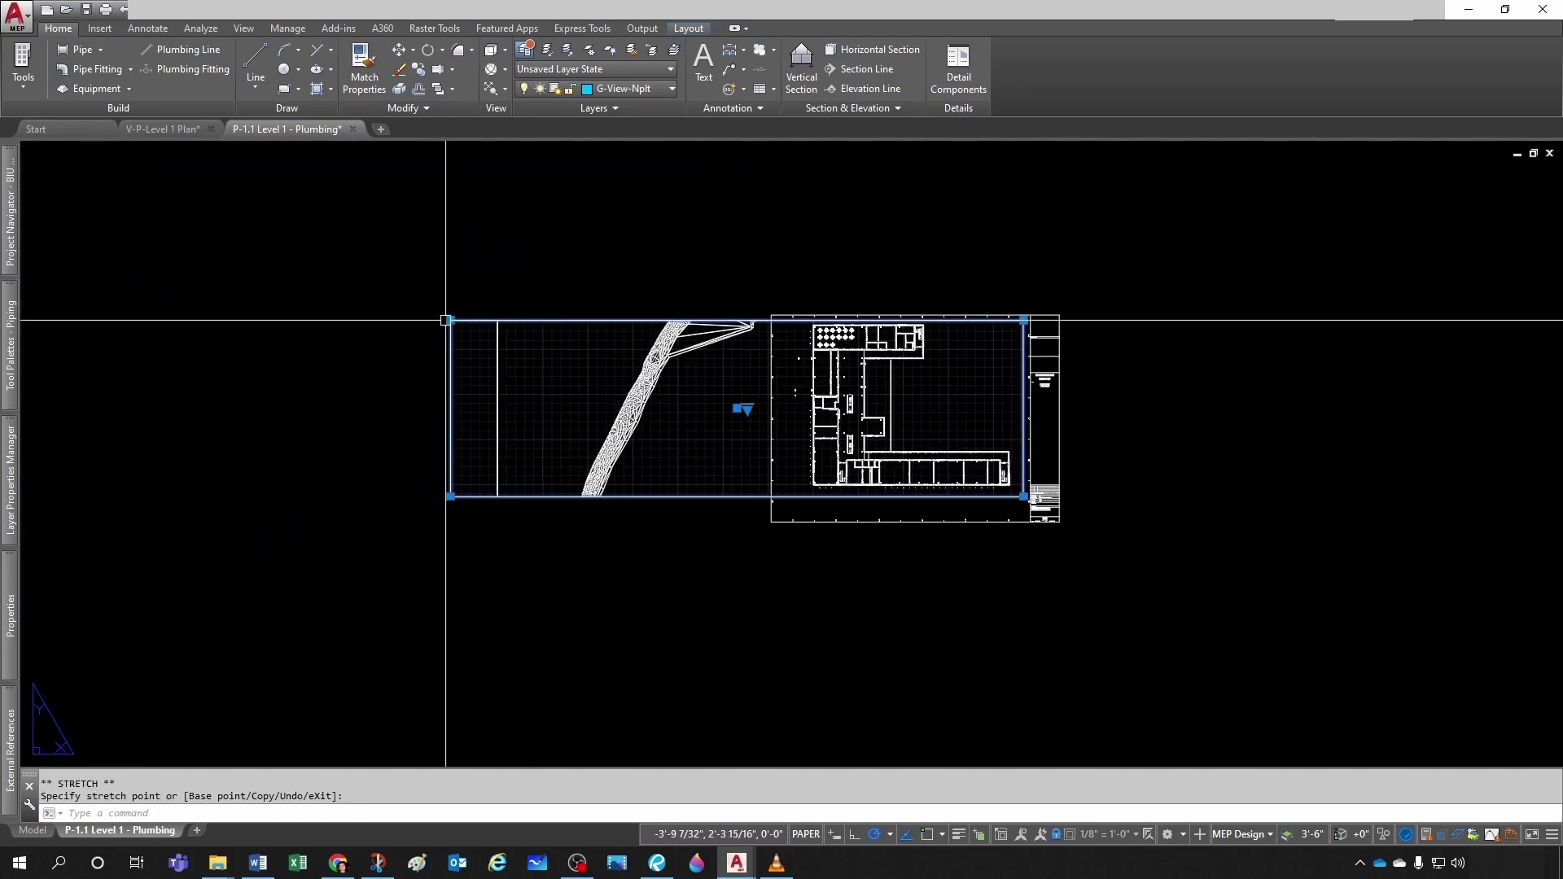
pyautogui.click(450, 320)
pyautogui.scroll(8, 754, 316)
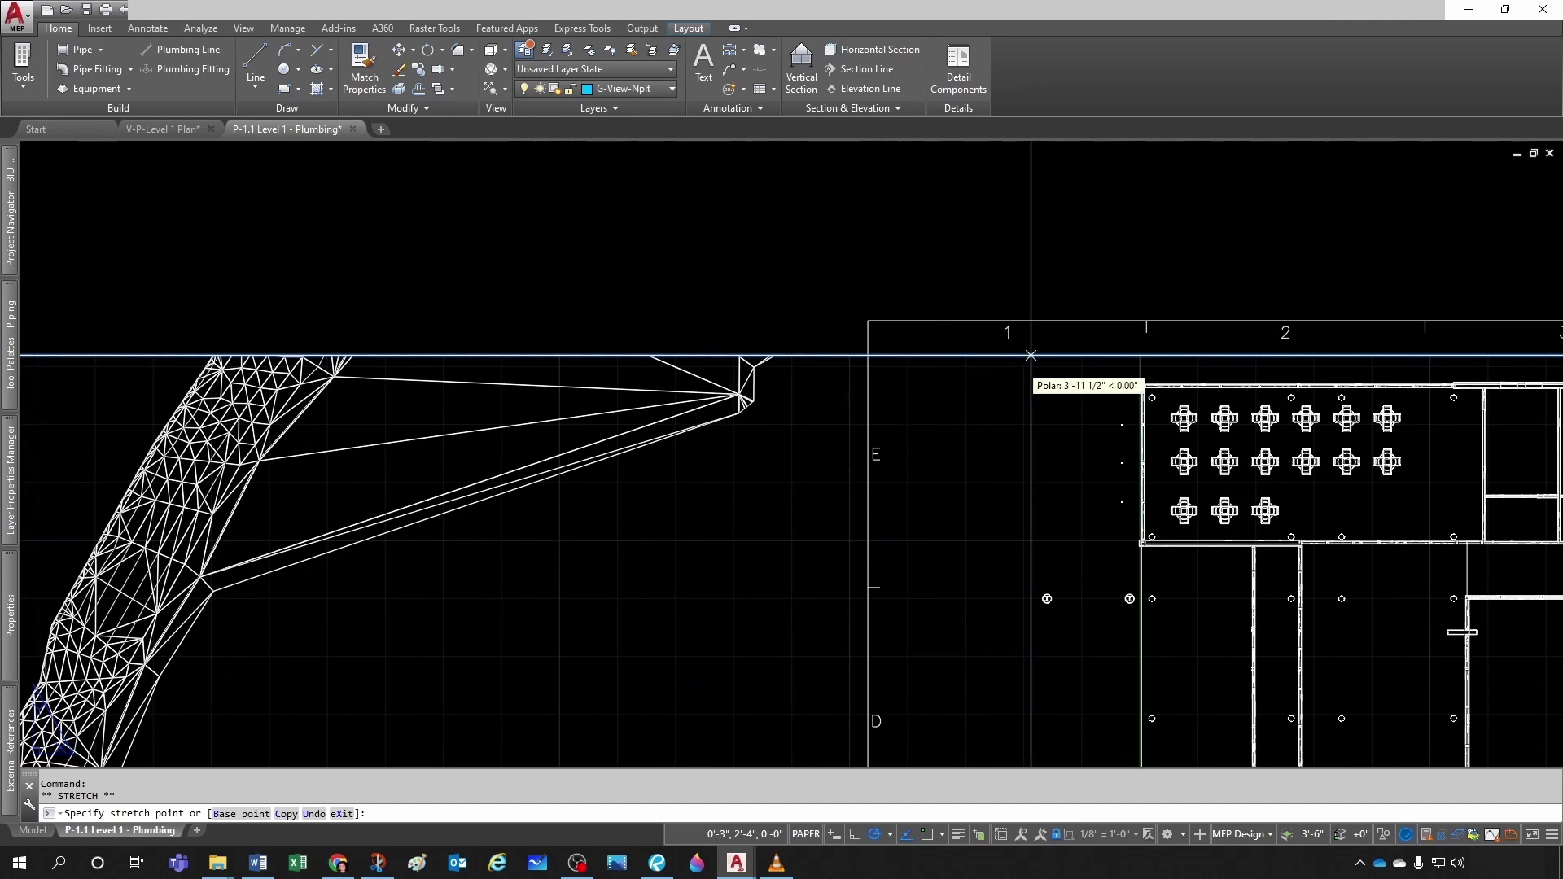
pyautogui.scroll(-10, 1059, 374)
pyautogui.press('Escape')
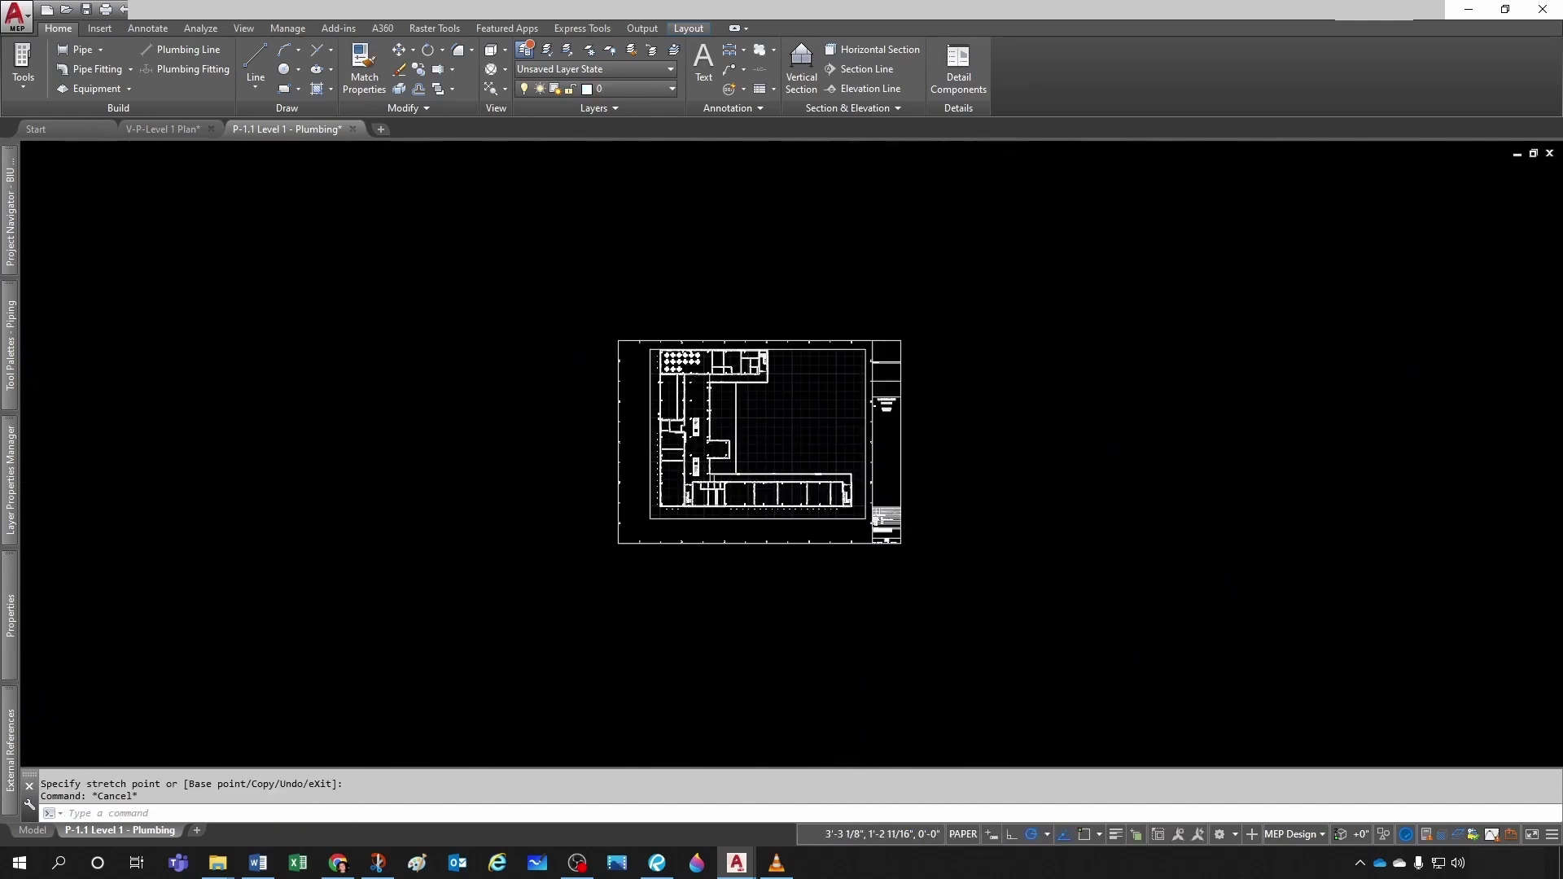
pyautogui.press('Escape')
pyautogui.moveTo(1140, 676); pyautogui.dragTo(1124, 682, button='middle')
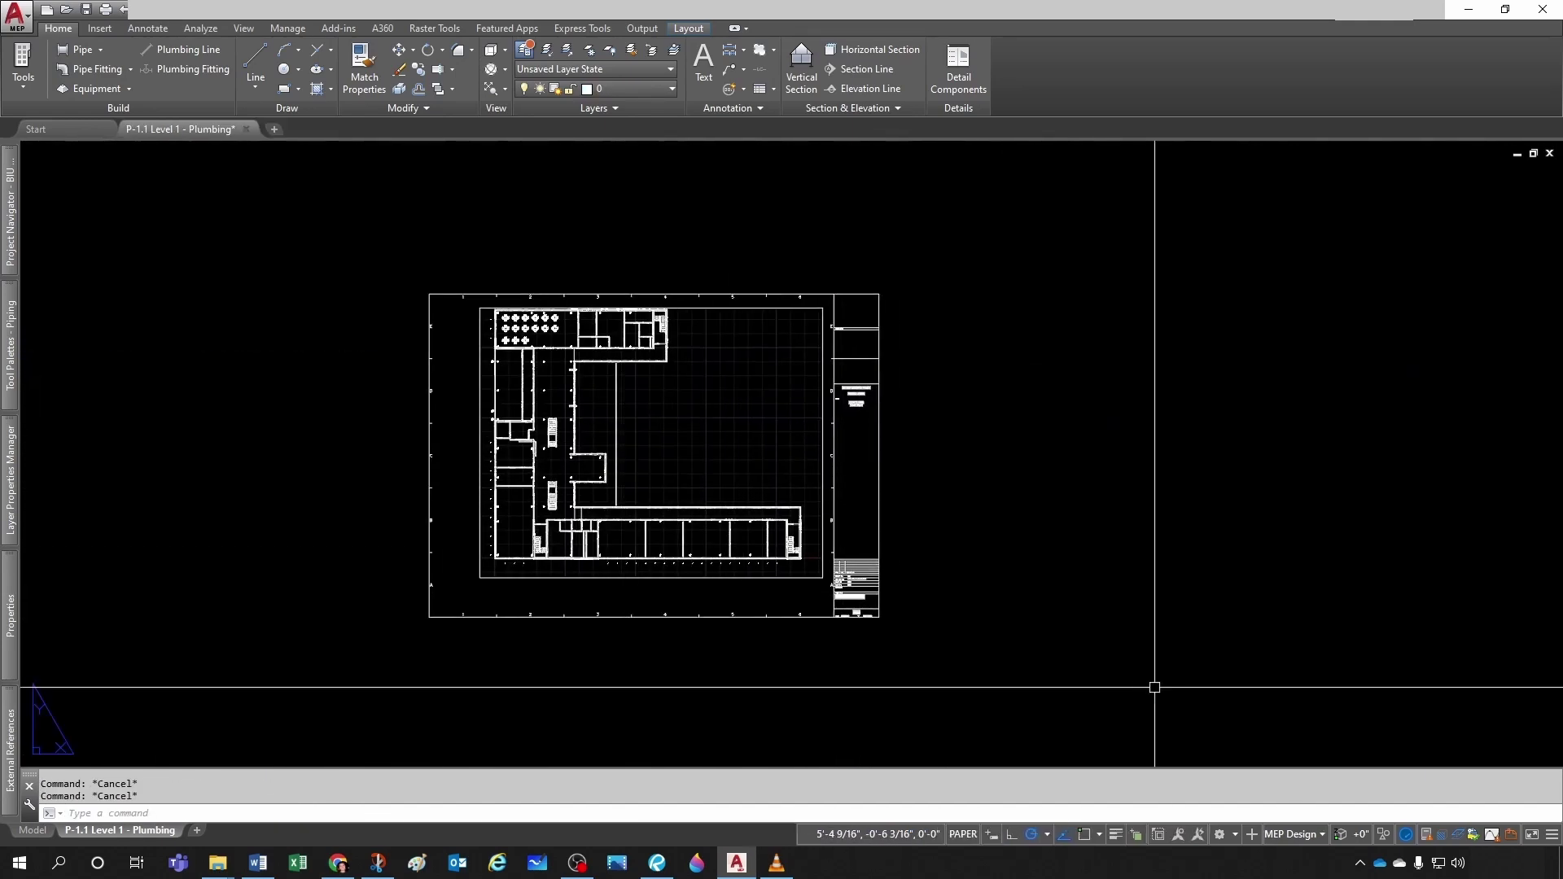